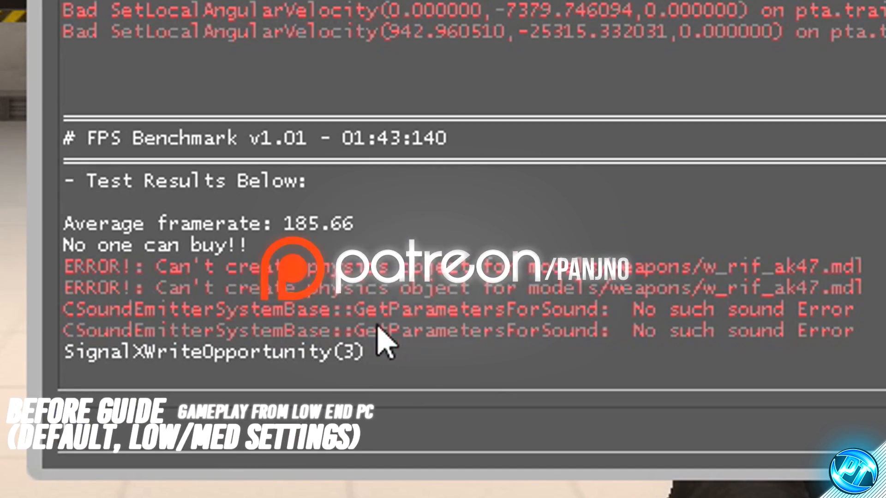
pyautogui.moveTo(352, 211); pyautogui.dragTo(168, 247)
pyautogui.click(205, 246)
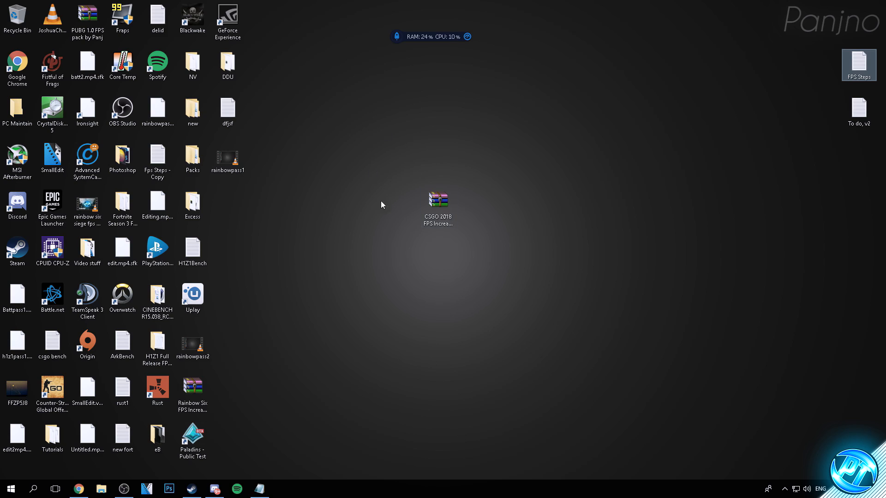
# Step: Extract the CSGO 2018 FPS Increase Pack archive onto the desktop
pyautogui.click(422, 189)
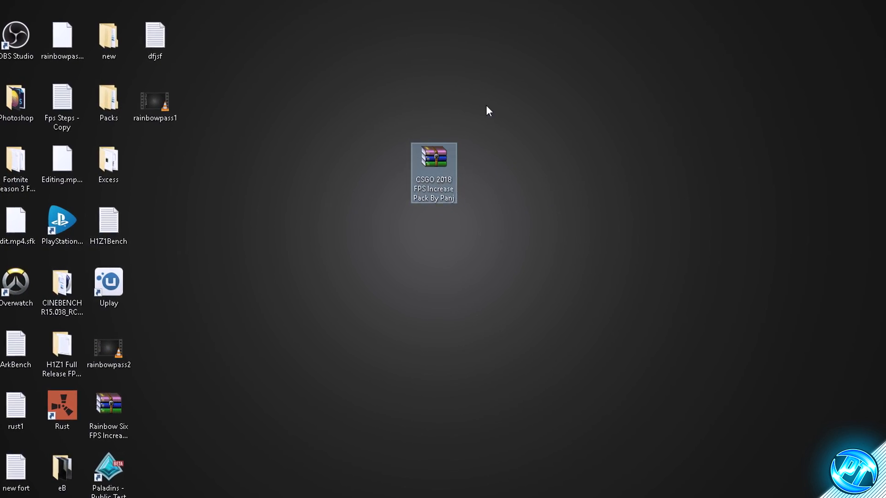
pyautogui.click(462, 104)
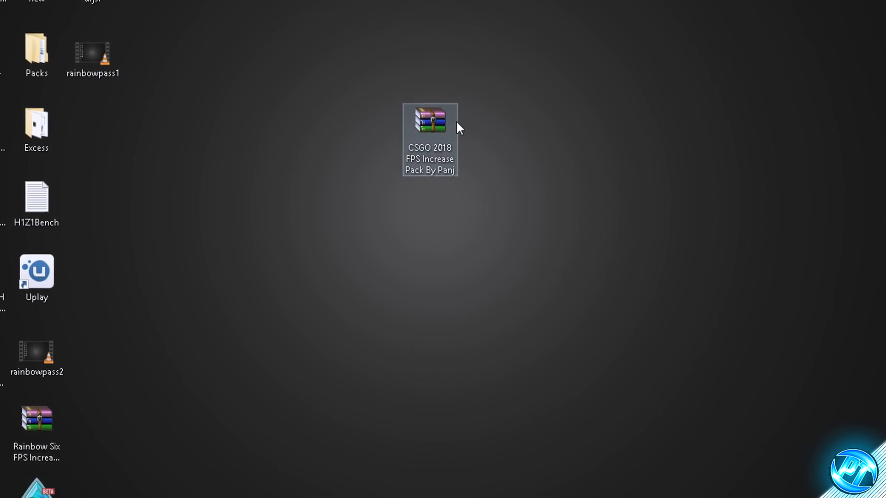
pyautogui.rightClick(428, 125)
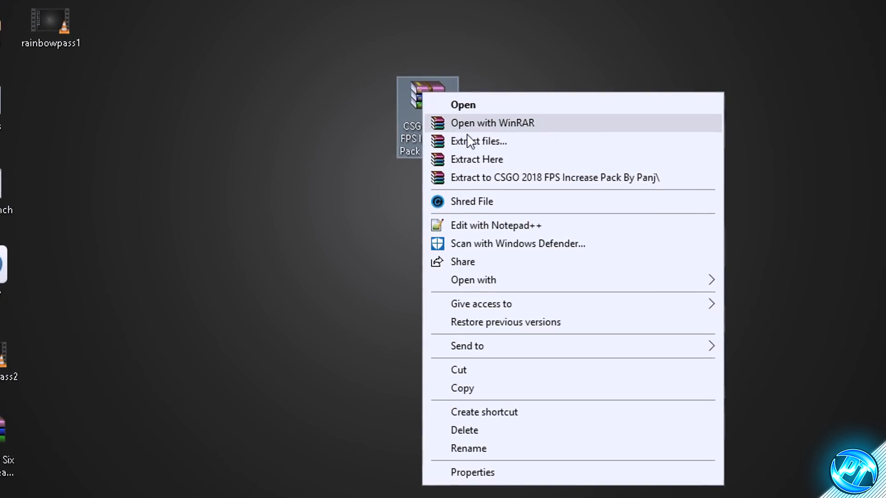
pyautogui.click(502, 165)
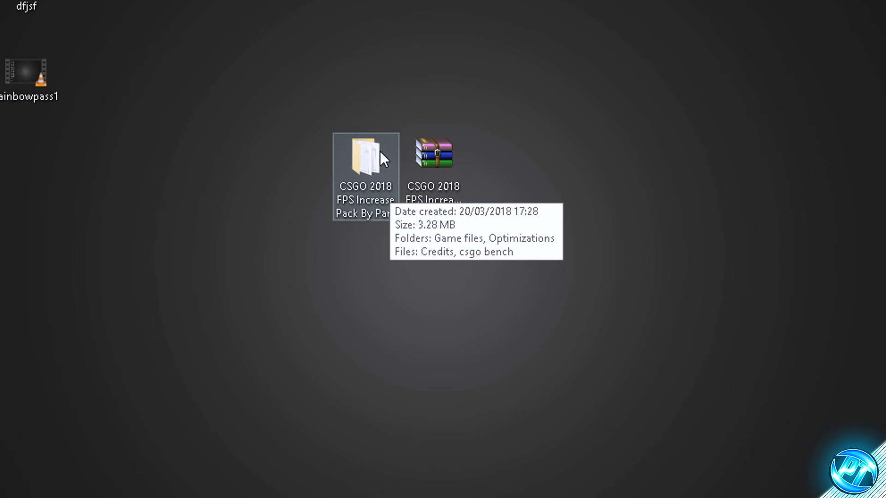
# Step: Open the extracted CSGO 2018 FPS Increase Pack folder and go into its Game files folder
pyautogui.doubleClick(375, 165)
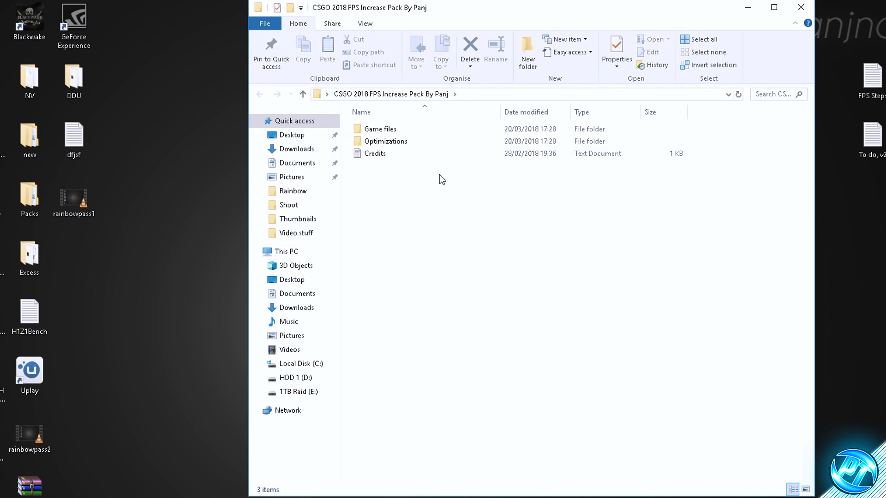
pyautogui.click(397, 145)
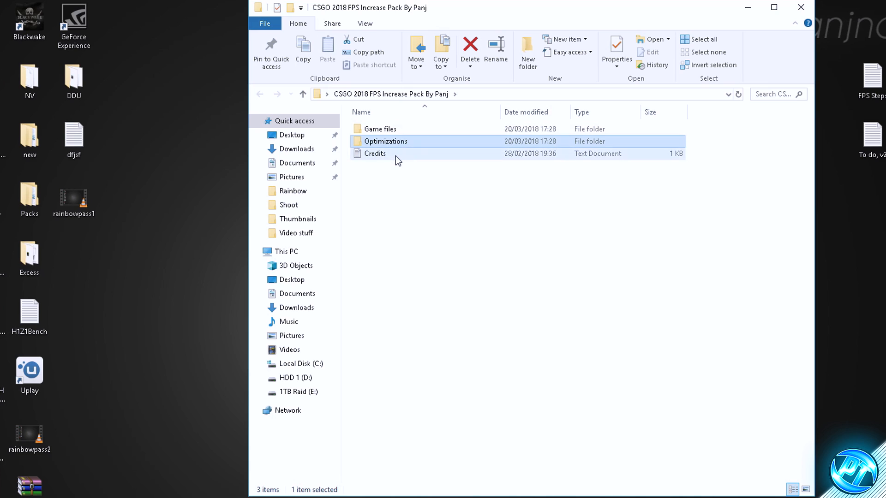
pyautogui.click(396, 156)
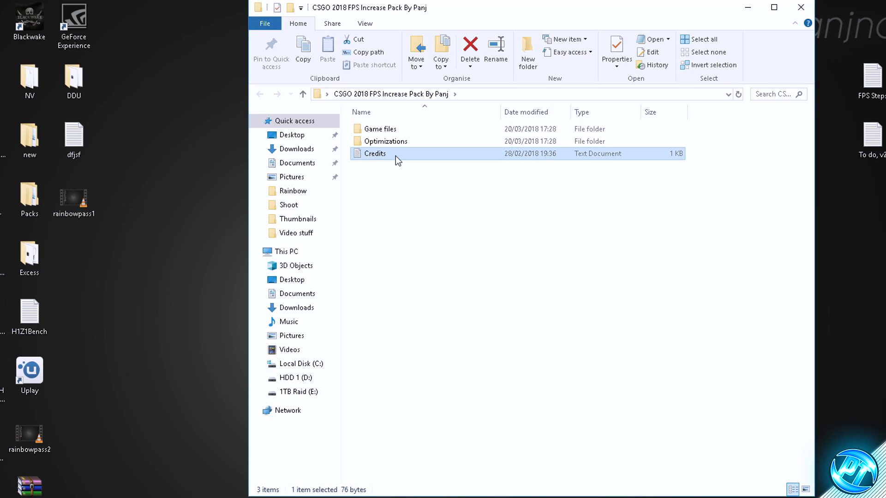
pyautogui.click(411, 174)
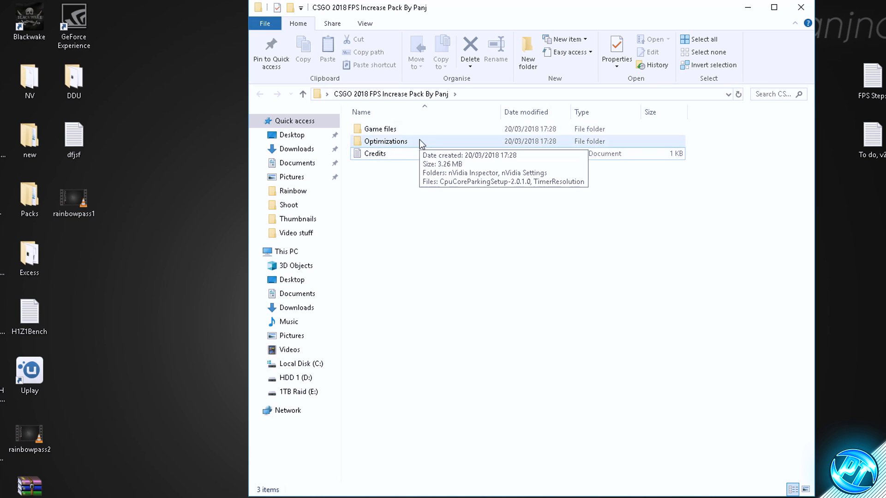
pyautogui.doubleClick(398, 131)
# Step: Look over the Launch Options file and the High end, Low end, Med end and Ultra Low end config folders to choose a matching config
pyautogui.click(394, 179)
pyautogui.click(390, 213)
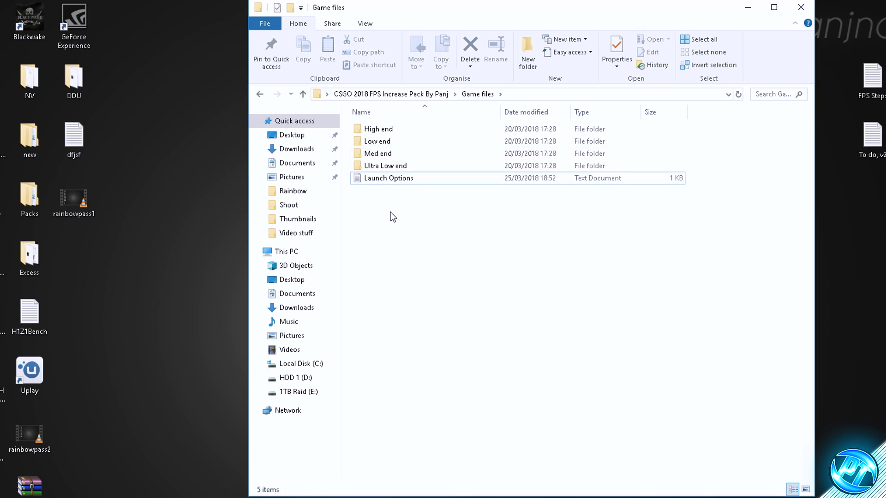
pyautogui.click(406, 179)
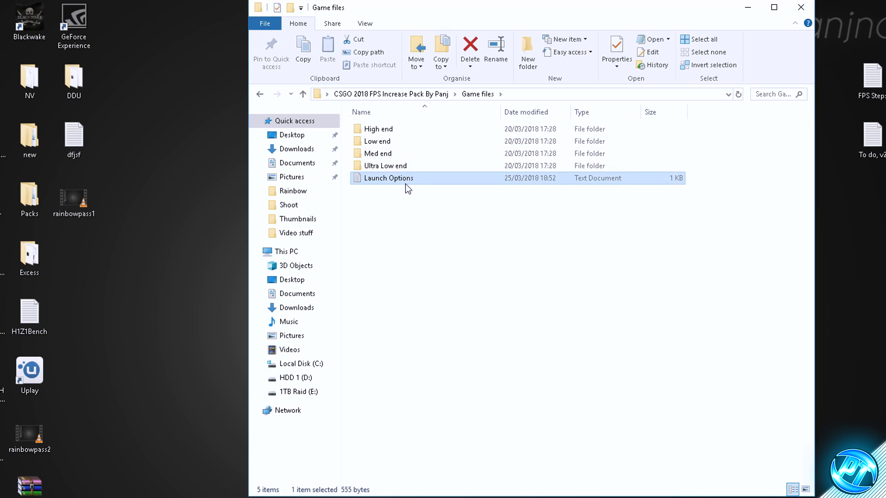
pyautogui.click(371, 130)
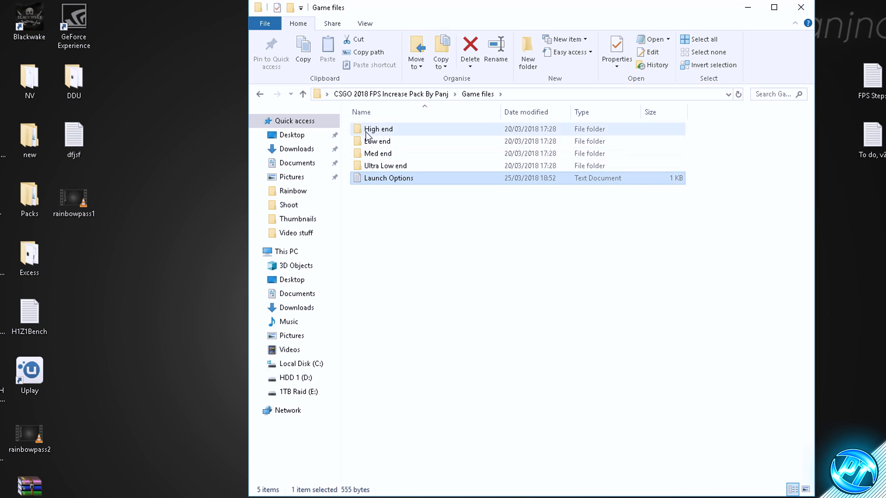
pyautogui.click(407, 166)
pyautogui.click(394, 133)
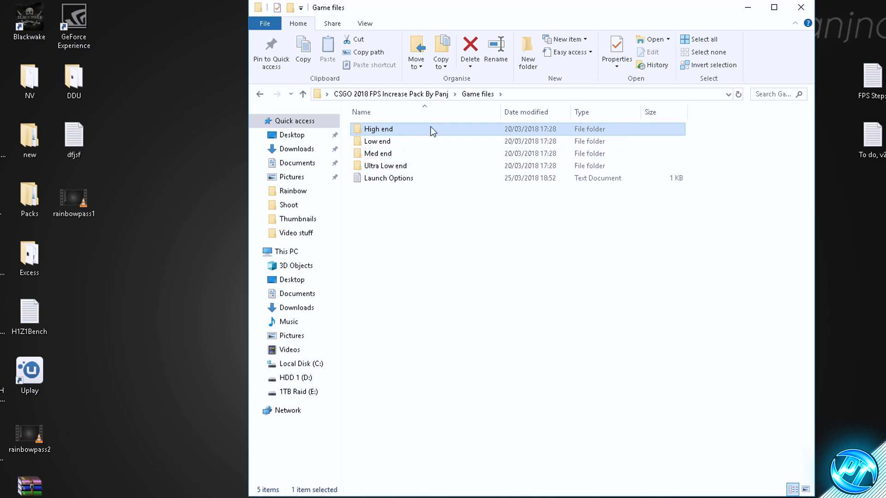
pyautogui.click(415, 162)
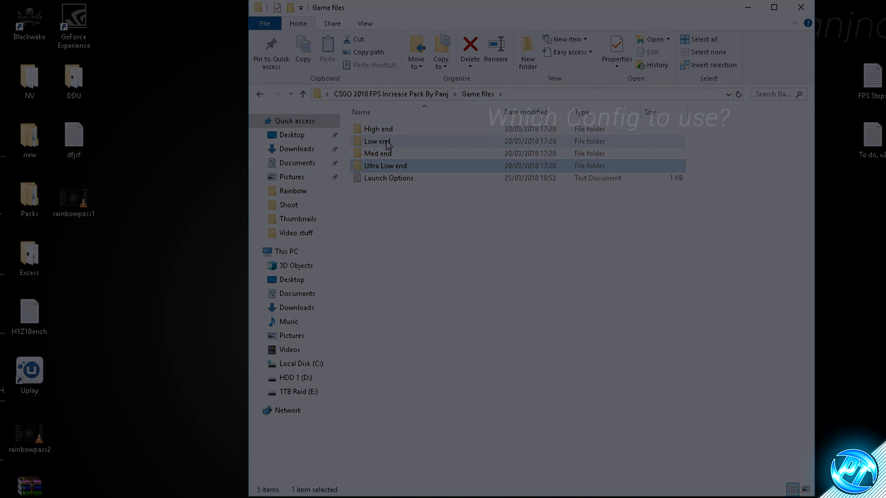
pyautogui.click(389, 143)
pyautogui.click(391, 154)
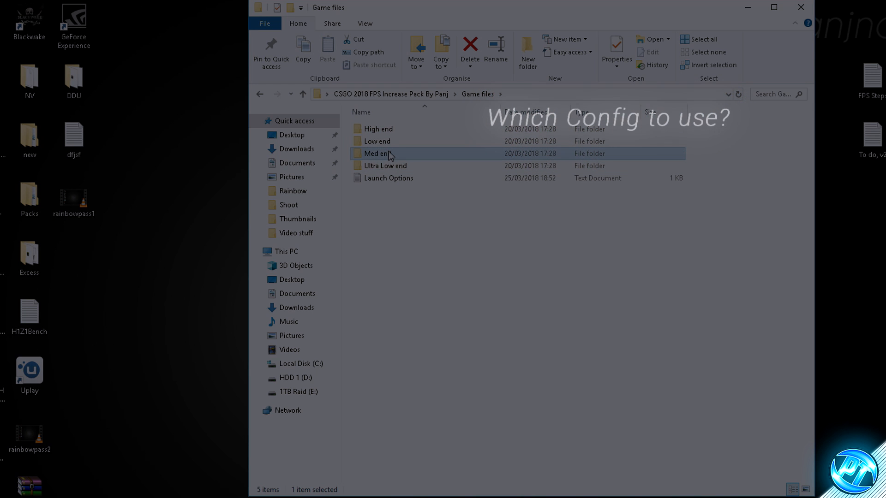
pyautogui.click(388, 142)
pyautogui.click(387, 131)
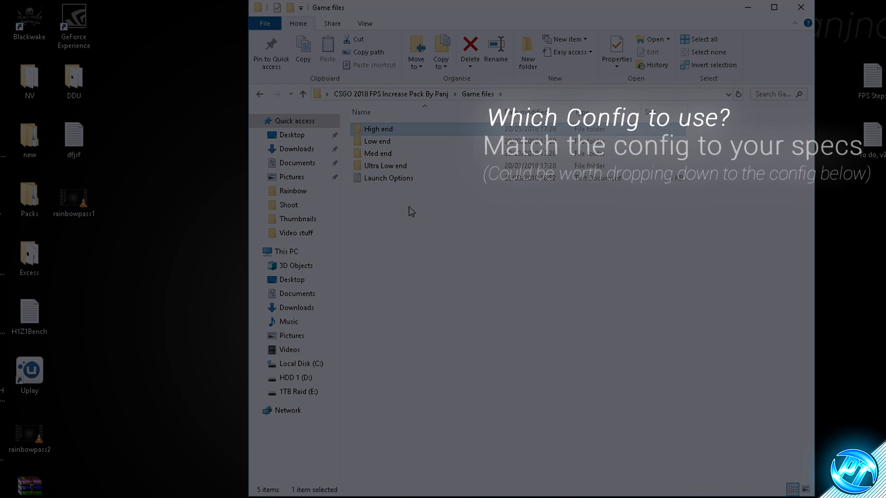
pyautogui.click(372, 144)
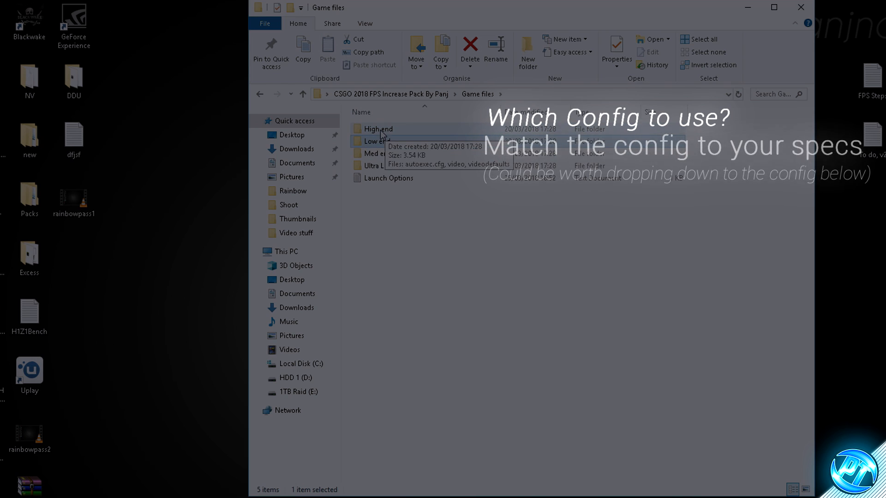
pyautogui.click(381, 131)
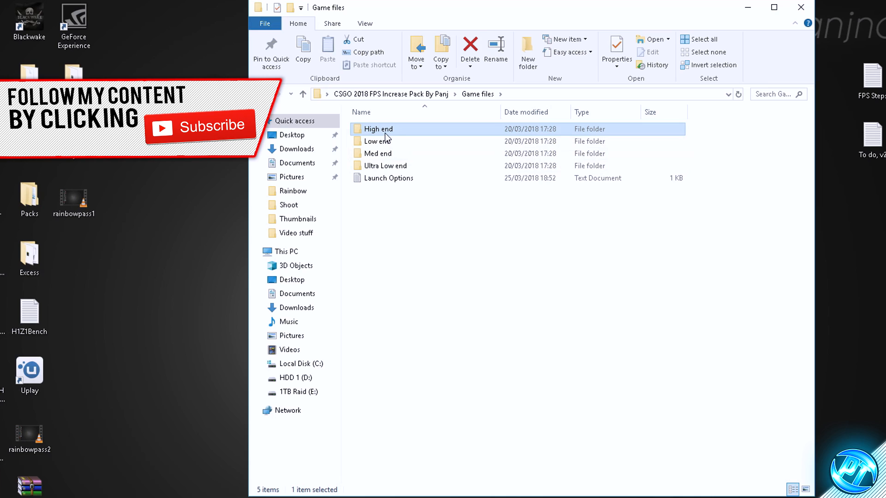
# Step: Open the High end config folder and look over its autoexec.cfg, video and videodefaults files
pyautogui.doubleClick(385, 130)
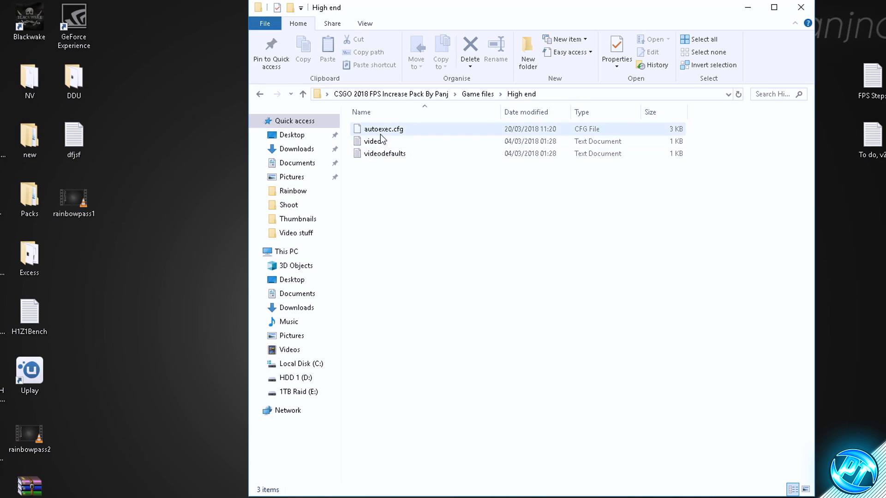
pyautogui.click(381, 133)
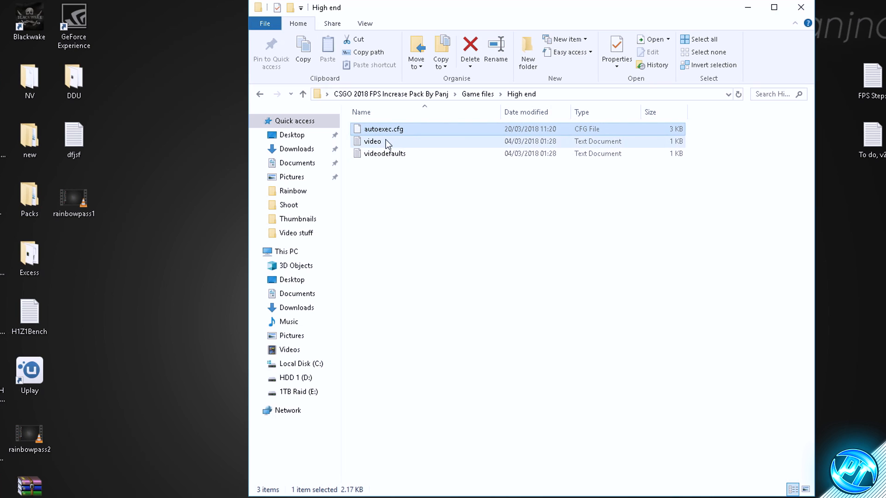
pyautogui.click(386, 141)
pyautogui.click(394, 154)
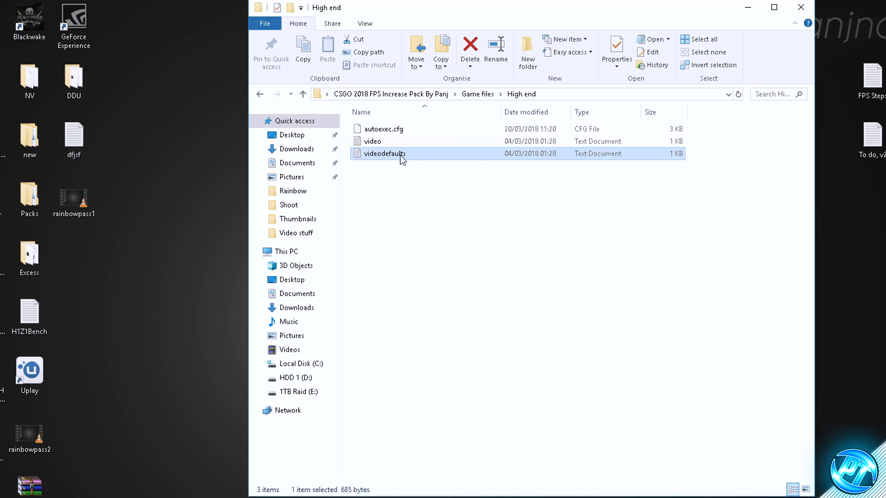
pyautogui.click(413, 164)
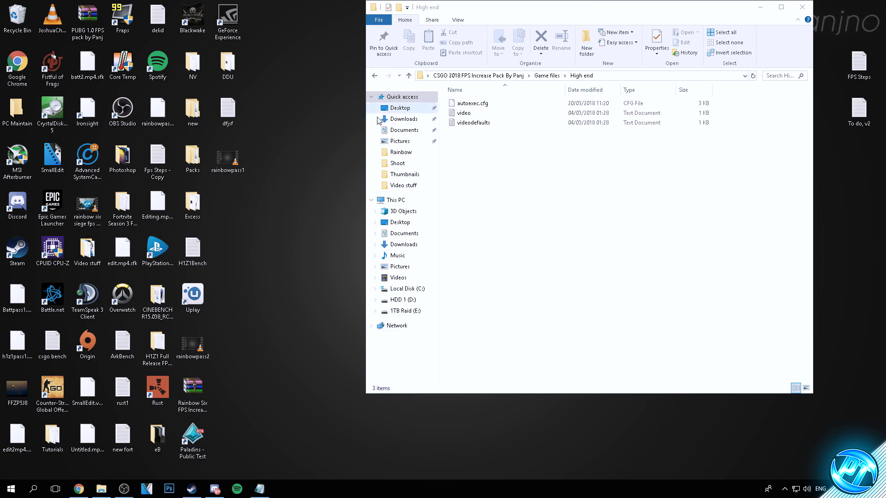
# Step: Open This PC in a second window and browse to C:\Program Files (x86)\Steam\userdata
pyautogui.click(1, 496)
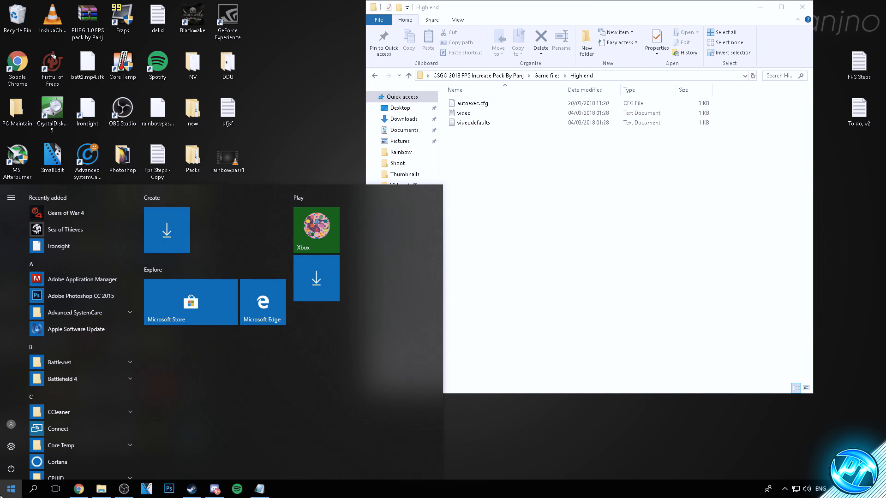
pyautogui.write('this pc')
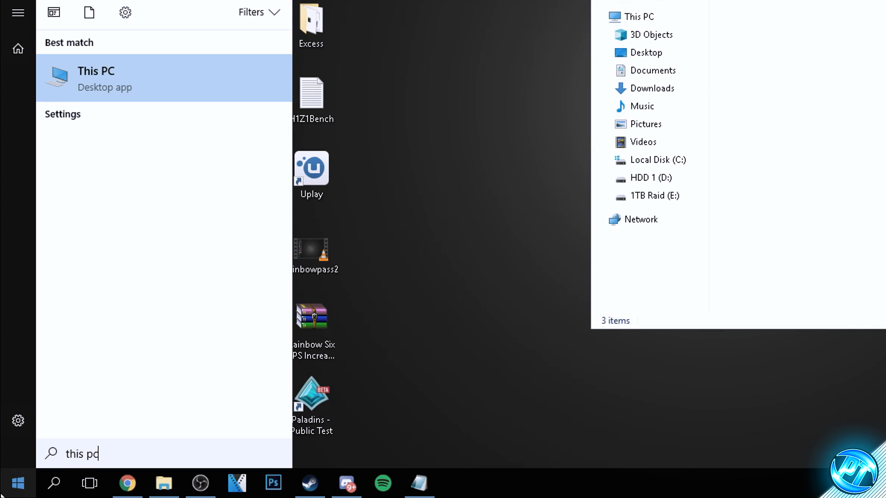
pyautogui.click(86, 86)
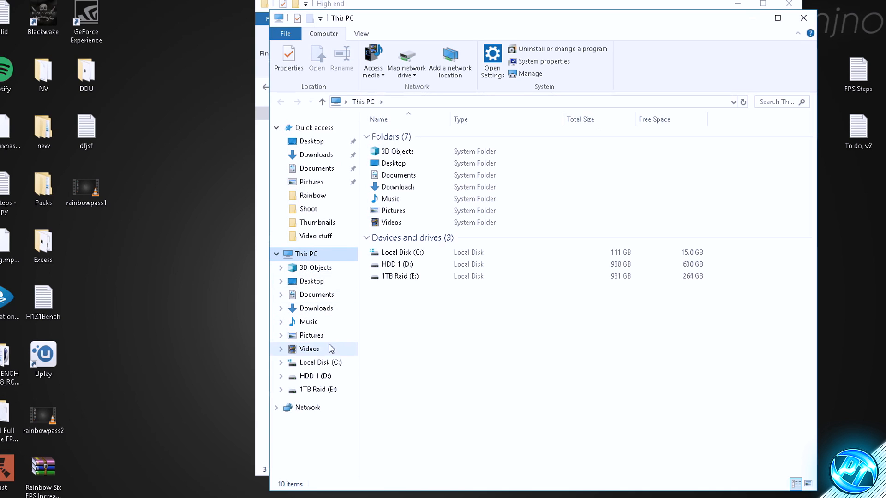
pyautogui.click(324, 364)
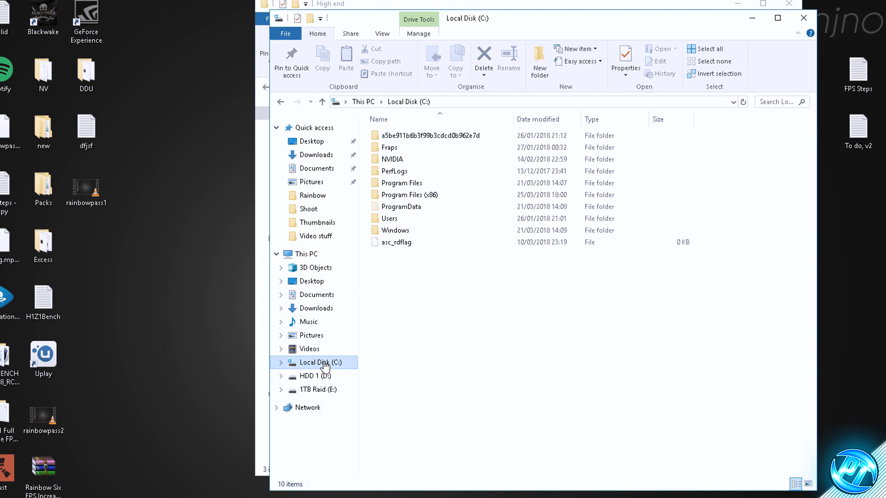
pyautogui.doubleClick(429, 196)
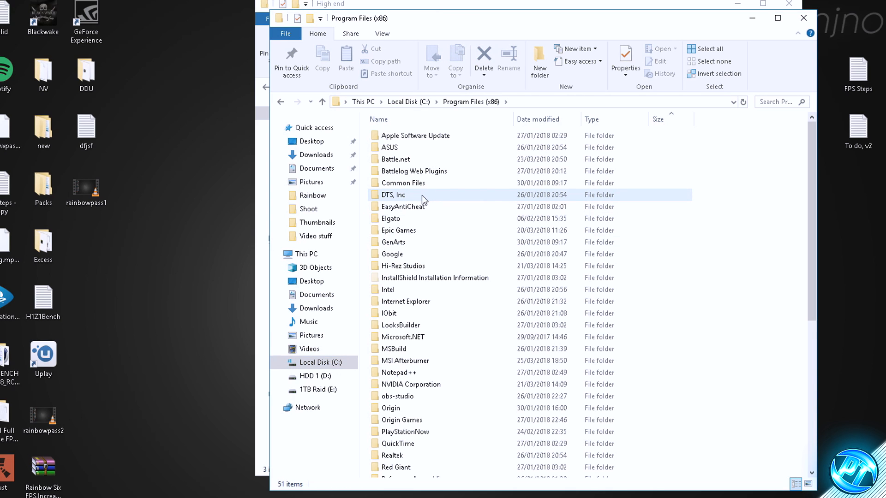
pyautogui.scroll(-4, 427, 212)
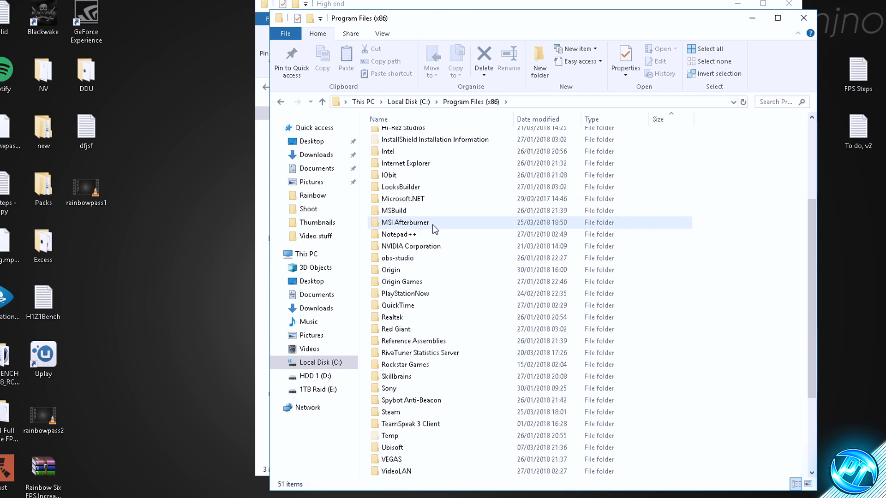
pyautogui.doubleClick(402, 413)
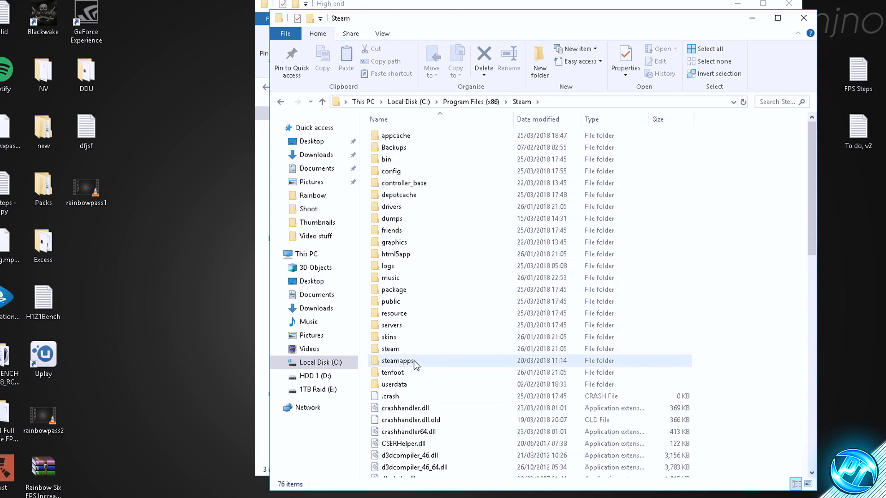
pyautogui.click(403, 386)
pyautogui.doubleClick(403, 385)
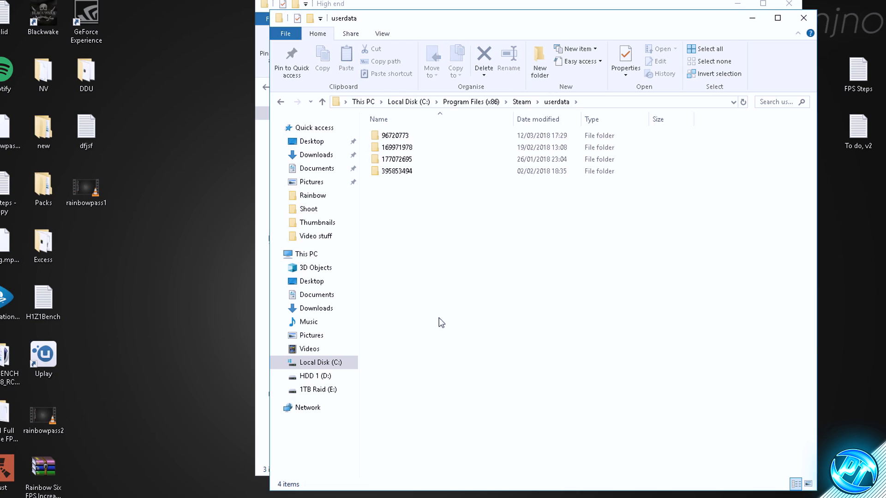
# Step: Examine the numbered account folders in userdata to work out which one belongs to the Steam account in use
pyautogui.moveTo(410, 187); pyautogui.dragTo(407, 132)
pyautogui.click(409, 205)
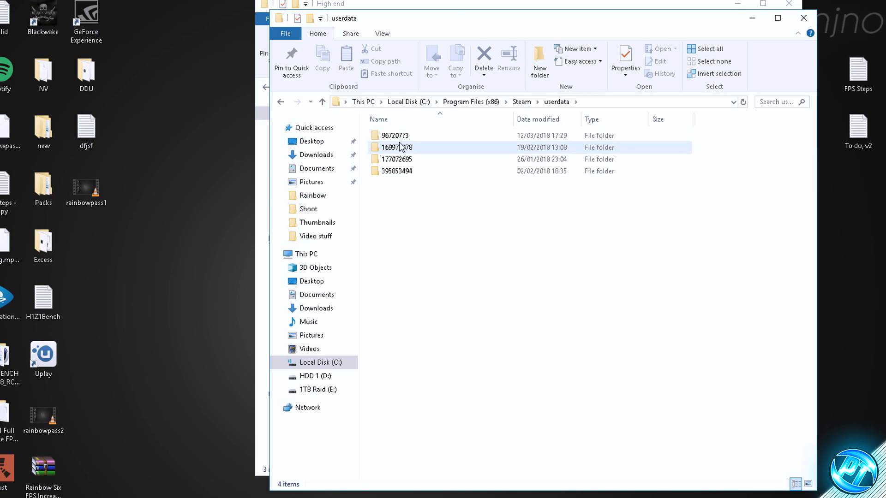
pyautogui.moveTo(431, 187); pyautogui.dragTo(392, 137)
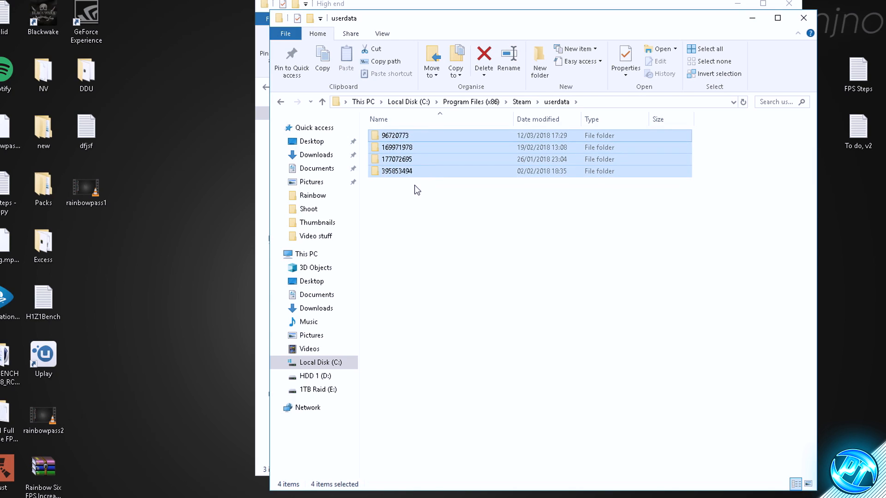
pyautogui.click(415, 187)
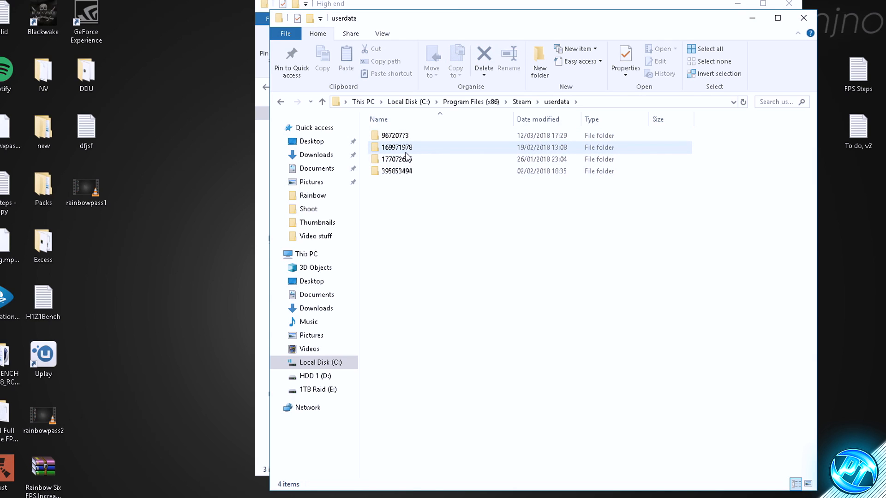
pyautogui.click(400, 136)
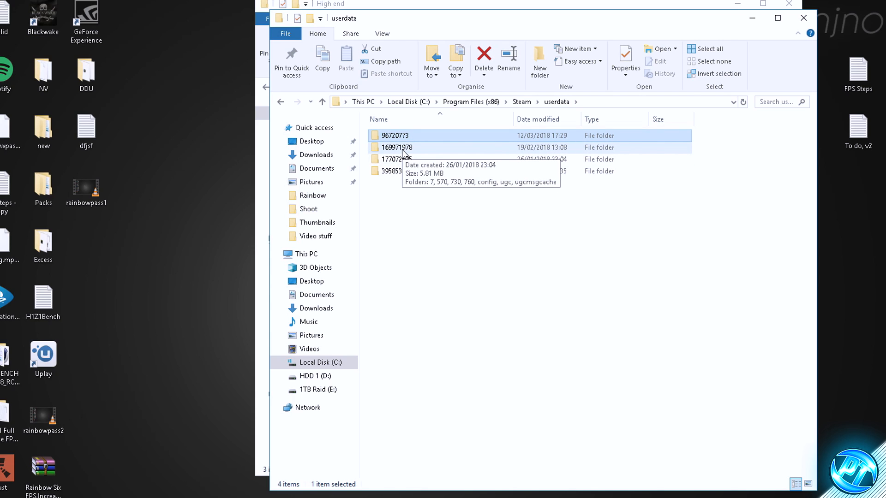
pyautogui.click(424, 194)
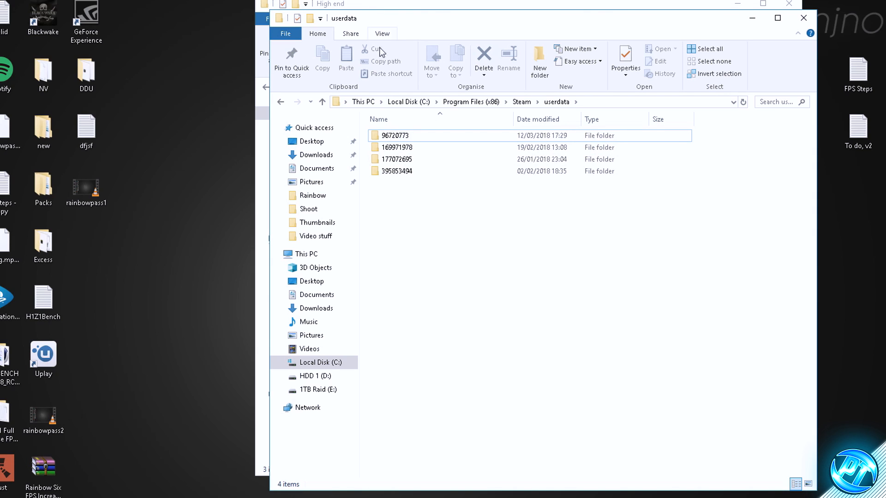
# Step: Browse into 730\local\cfg inside the first account folder and place its window beside the High end window
pyautogui.doubleClick(408, 138)
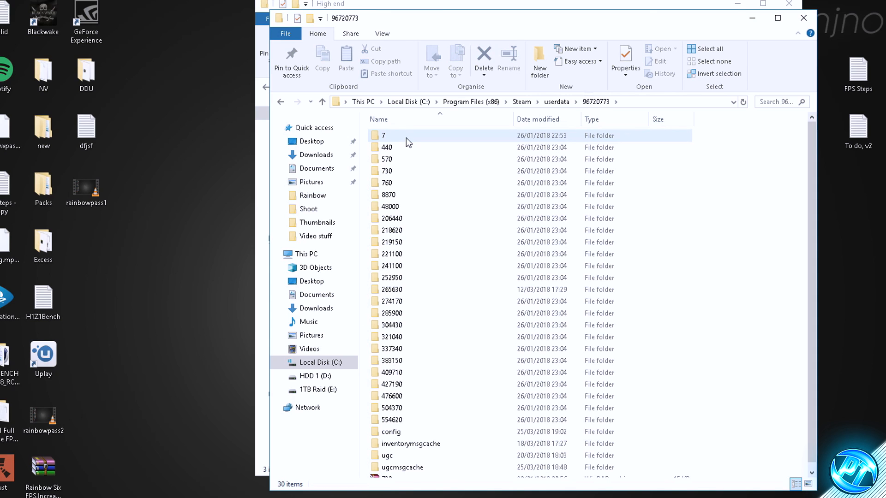
pyautogui.click(406, 174)
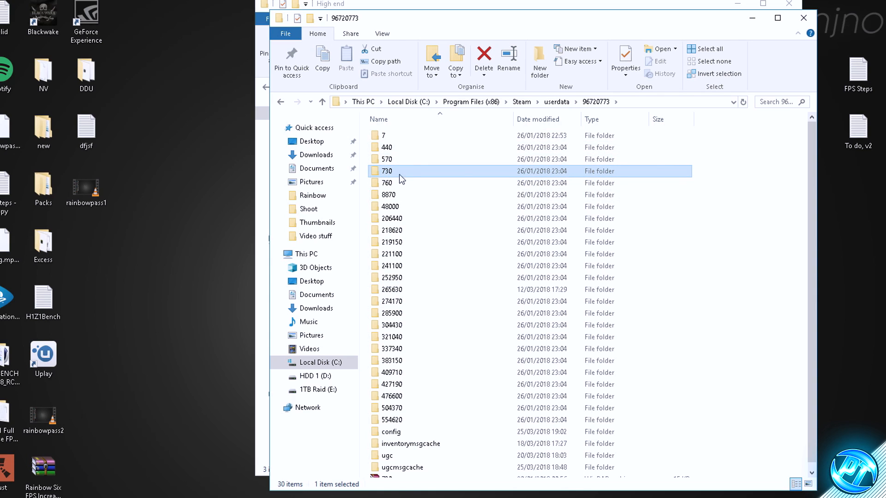
pyautogui.doubleClick(392, 174)
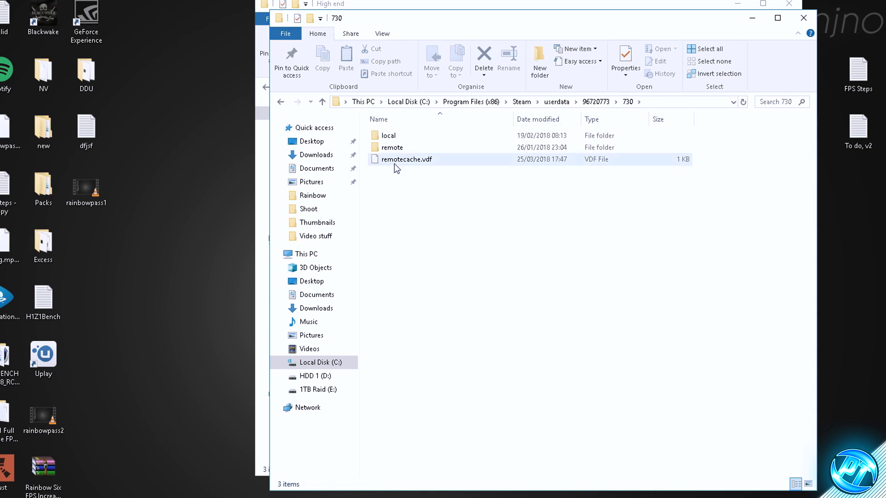
pyautogui.doubleClick(399, 136)
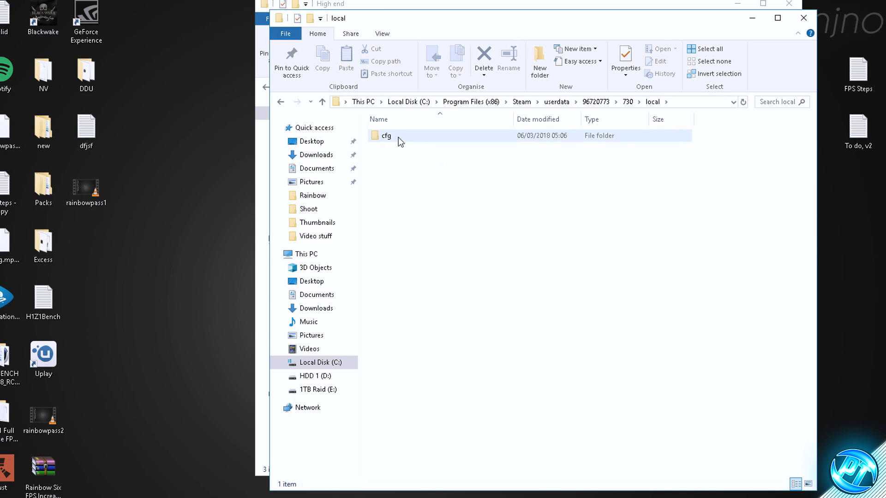
pyautogui.doubleClick(386, 136)
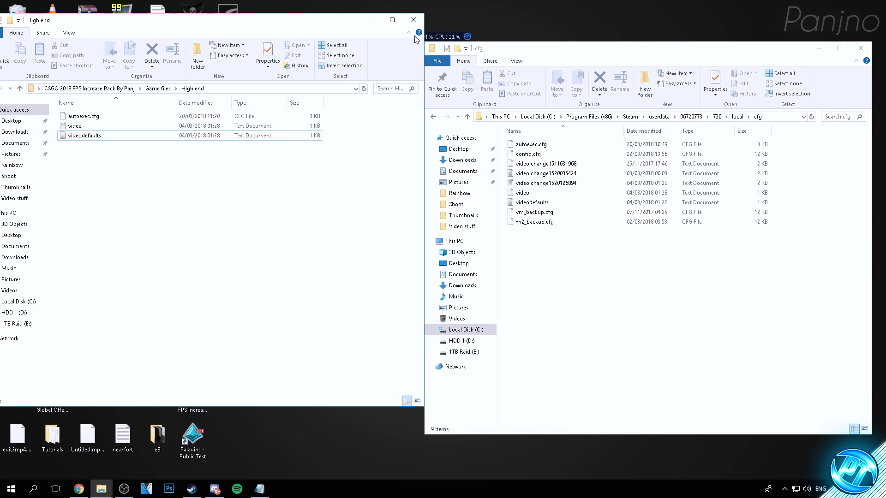
pyautogui.moveTo(528, 53); pyautogui.dragTo(545, 46)
pyautogui.click(235, 27)
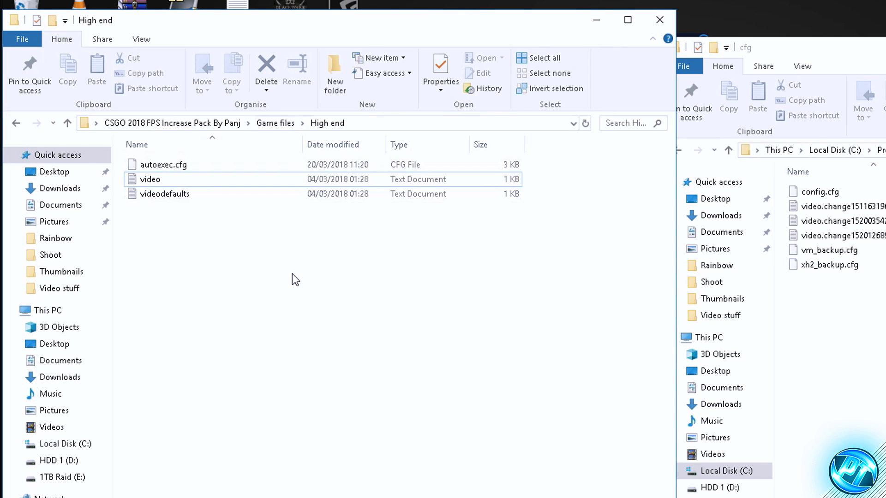
# Step: Copy autoexec.cfg, video and videodefaults from the High end folder into the first account's cfg folder
pyautogui.moveTo(169, 188); pyautogui.dragTo(87, 115)
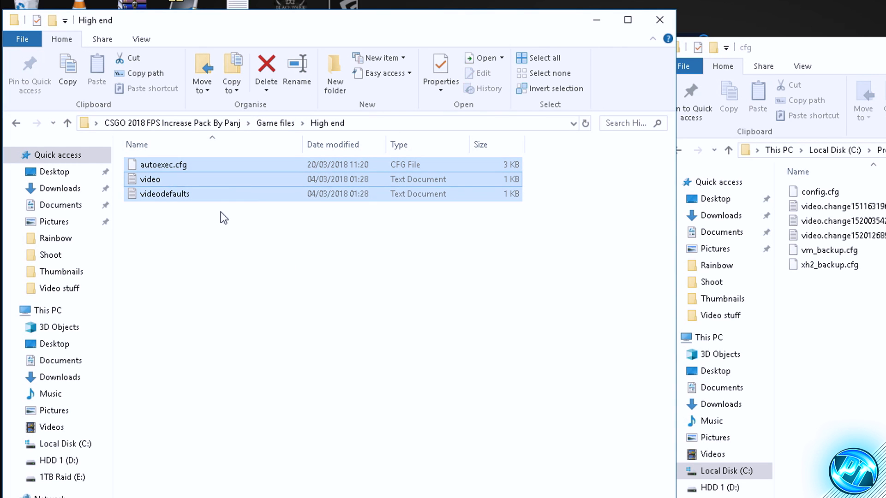
pyautogui.rightClick(201, 175)
pyautogui.click(246, 373)
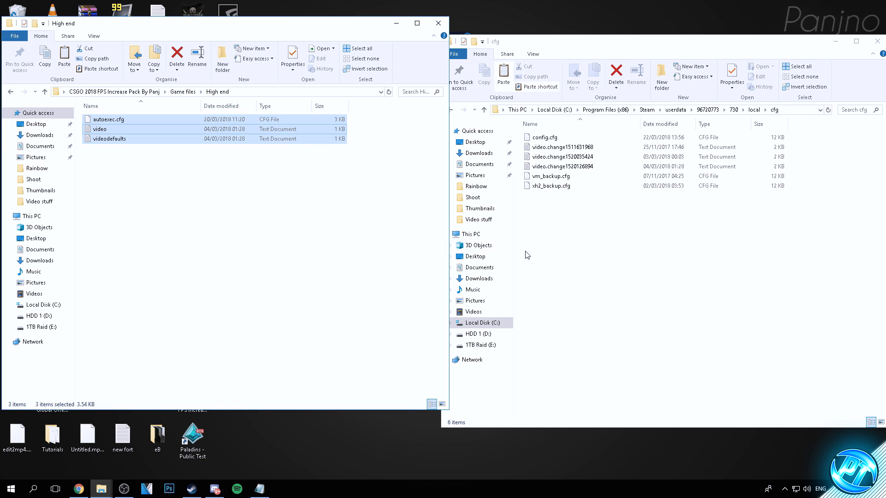
pyautogui.click(527, 255)
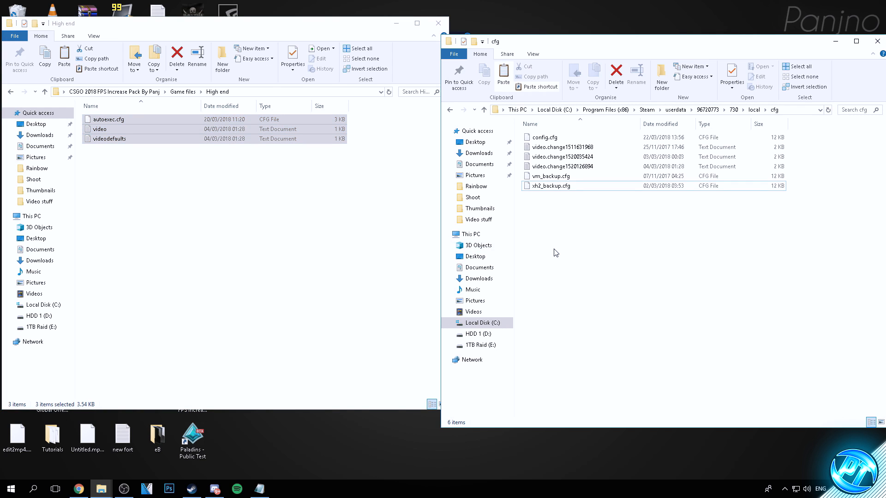
pyautogui.rightClick(569, 223)
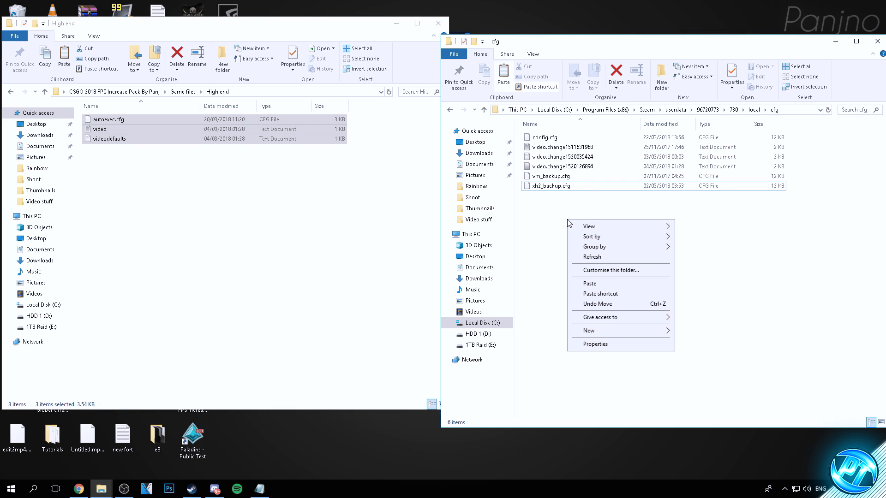
pyautogui.click(594, 286)
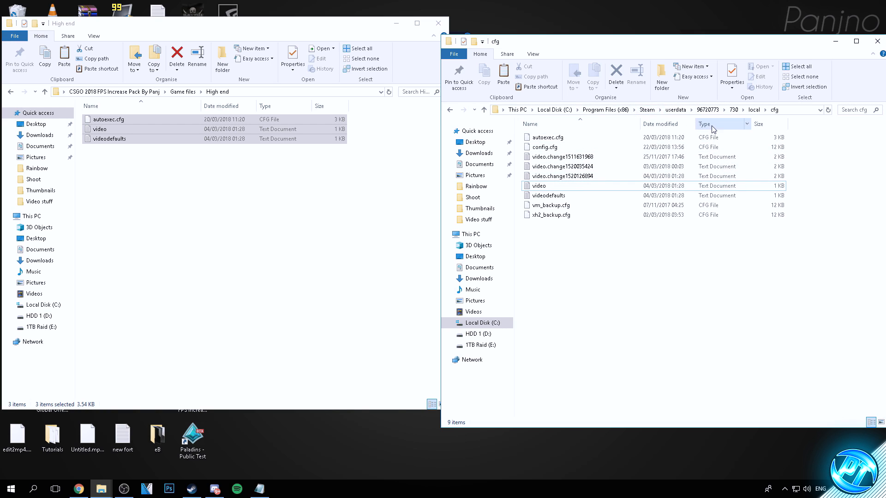
# Step: Return to the userdata folder and browse into 730\local\cfg inside the second account folder
pyautogui.click(707, 109)
pyautogui.click(676, 110)
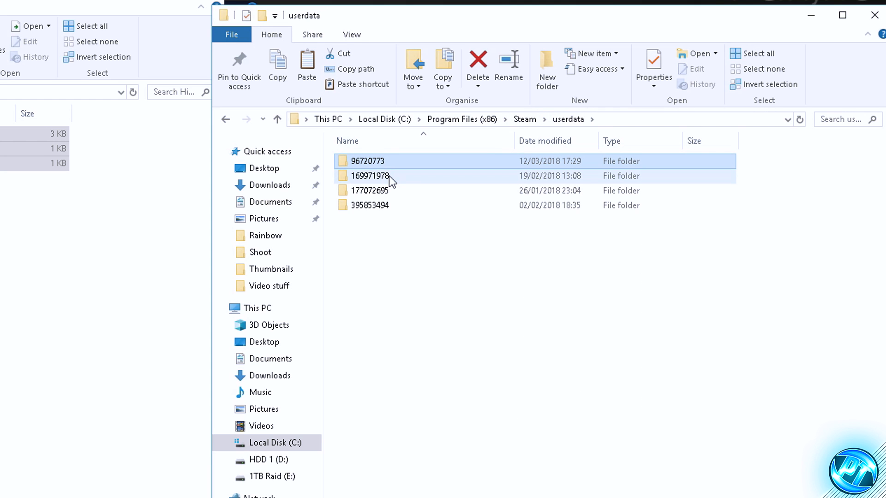
pyautogui.doubleClick(389, 175)
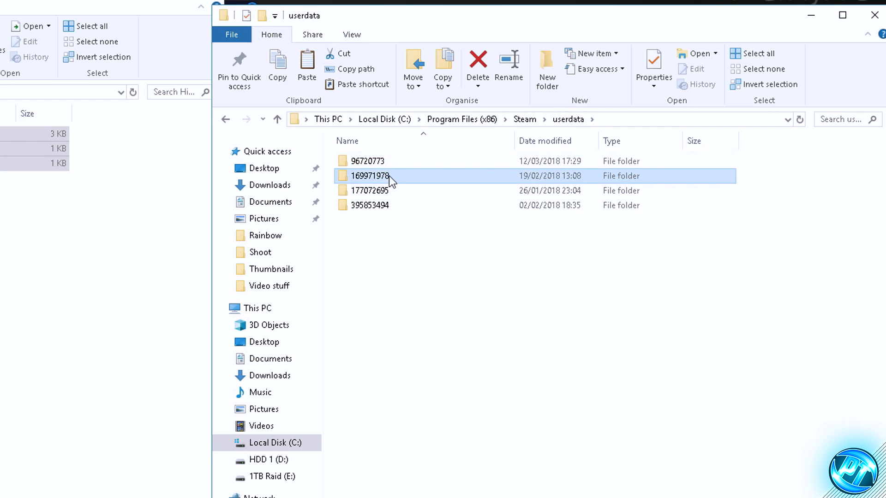
pyautogui.doubleClick(371, 196)
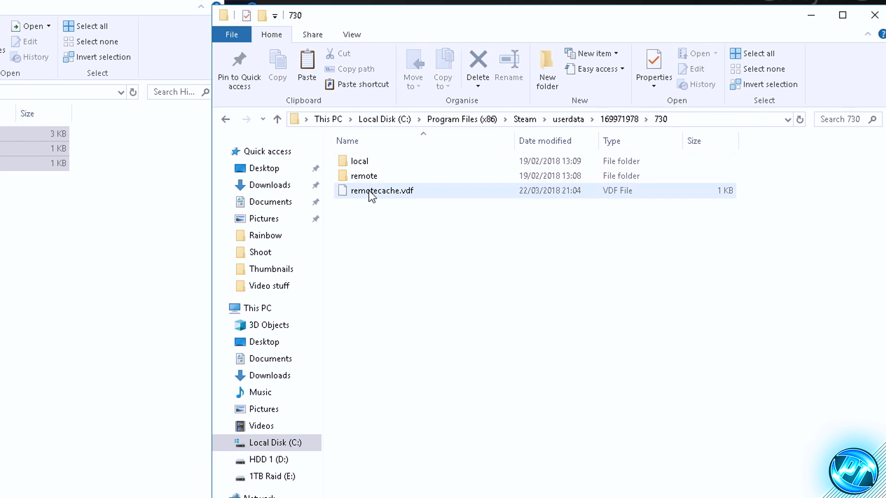
pyautogui.doubleClick(366, 162)
pyautogui.doubleClick(368, 163)
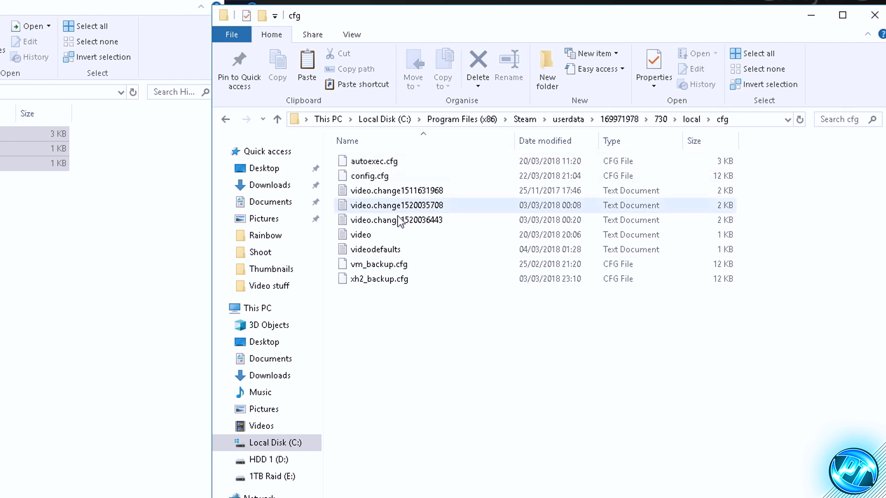
# Step: Paste the three High end files into the second account's cfg folder, replacing the existing ones, and close both folder windows
pyautogui.rightClick(391, 344)
pyautogui.click(415, 443)
pyautogui.click(272, 212)
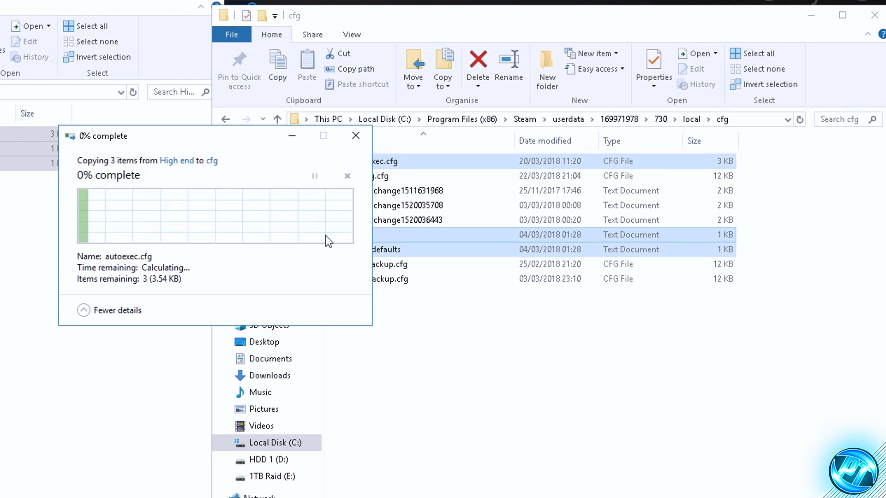
pyautogui.click(580, 122)
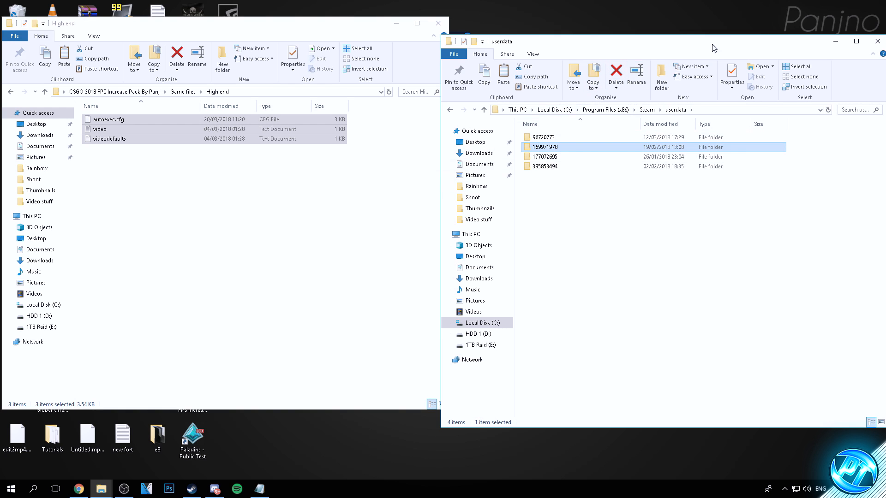
pyautogui.click(877, 41)
pyautogui.click(437, 24)
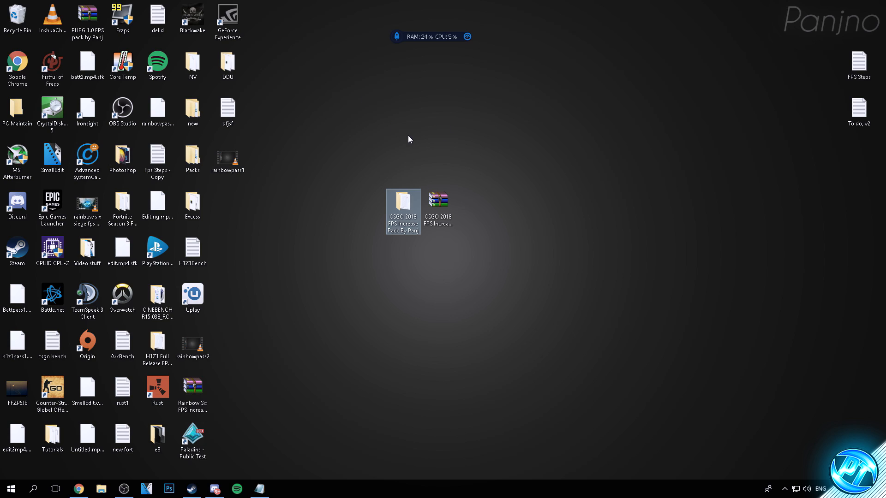
# Step: Open the Launch Options text file from the pack's Game files folder and clear the folder window out of view
pyautogui.doubleClick(405, 203)
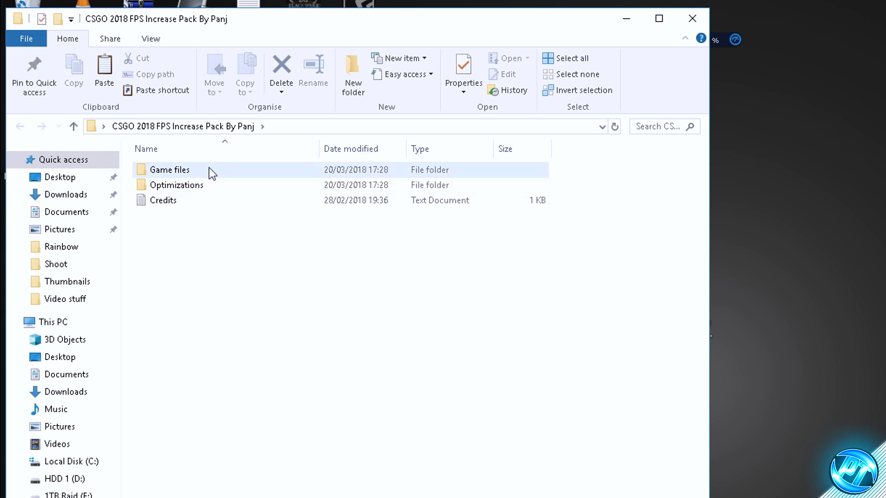
pyautogui.doubleClick(132, 121)
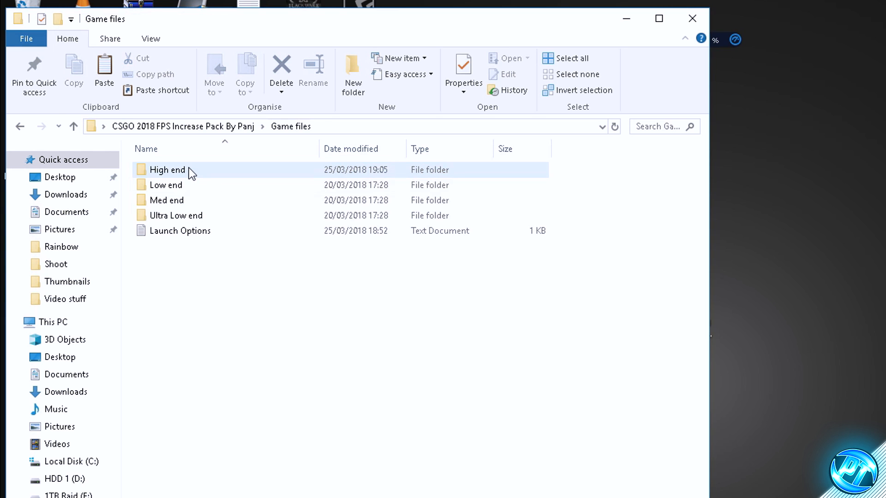
pyautogui.doubleClick(218, 232)
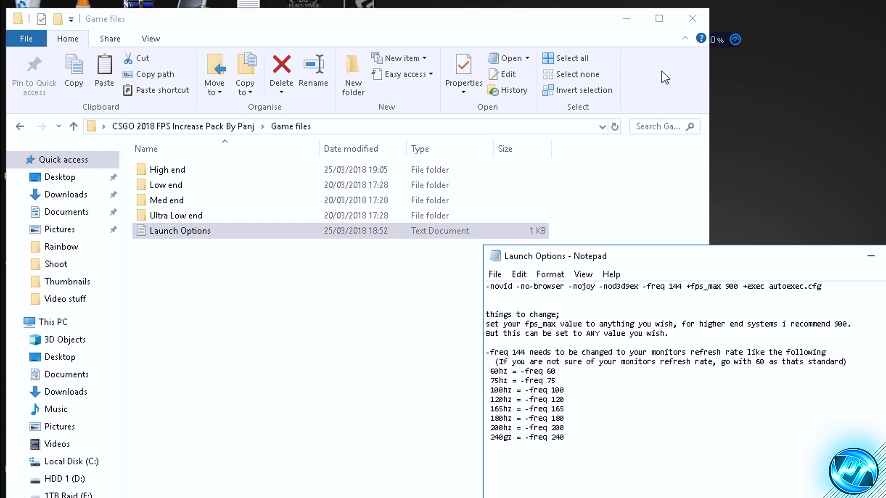
pyautogui.click(631, 28)
pyautogui.click(404, 29)
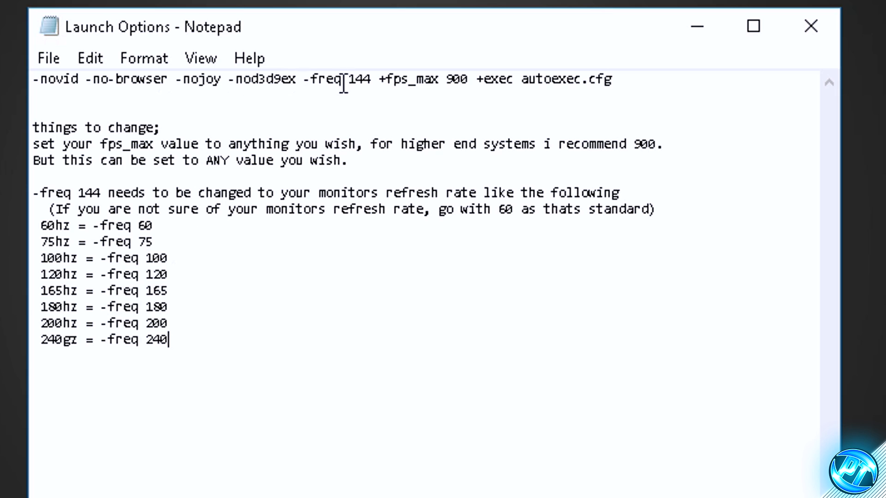
# Step: Set the -freq value in the launch options line to 60
pyautogui.moveTo(372, 82); pyautogui.dragTo(303, 79)
pyautogui.moveTo(470, 79); pyautogui.dragTo(380, 80)
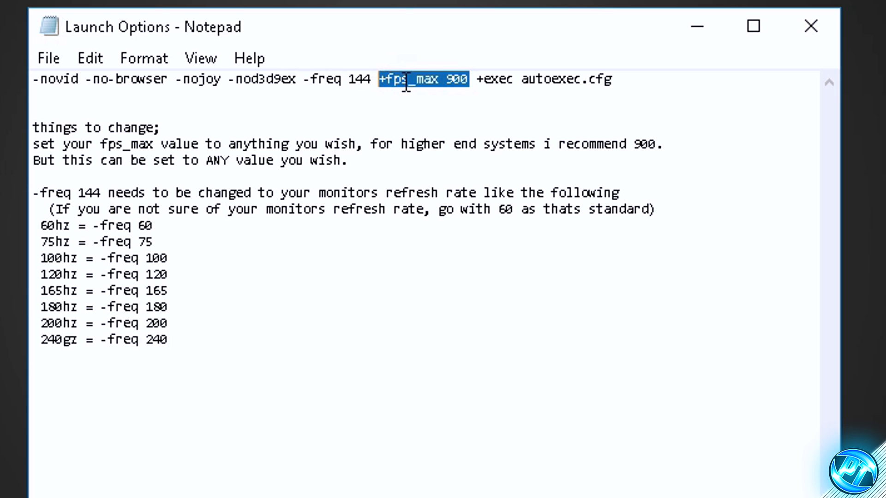
pyautogui.click(404, 83)
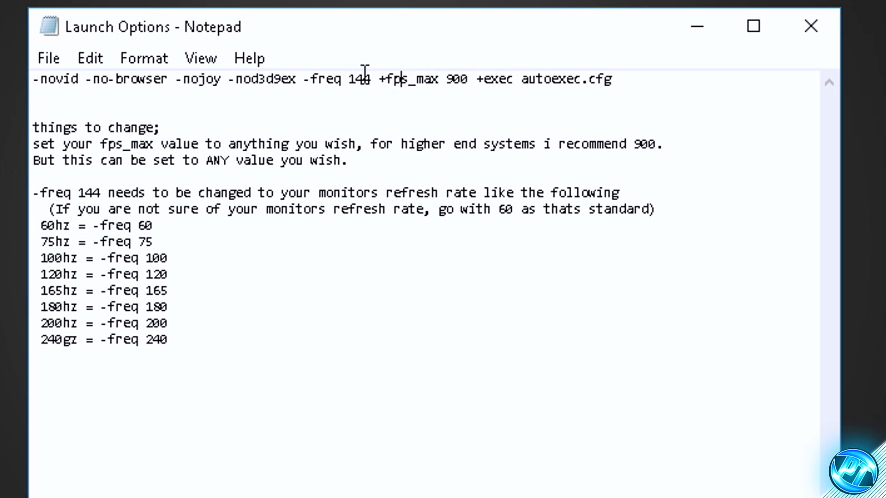
pyautogui.moveTo(371, 82); pyautogui.dragTo(297, 71)
pyautogui.write('60')
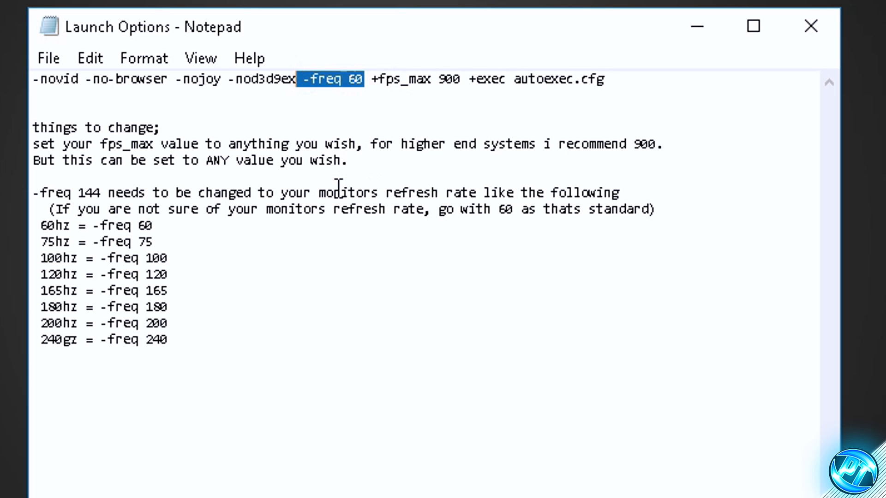
pyautogui.click(334, 192)
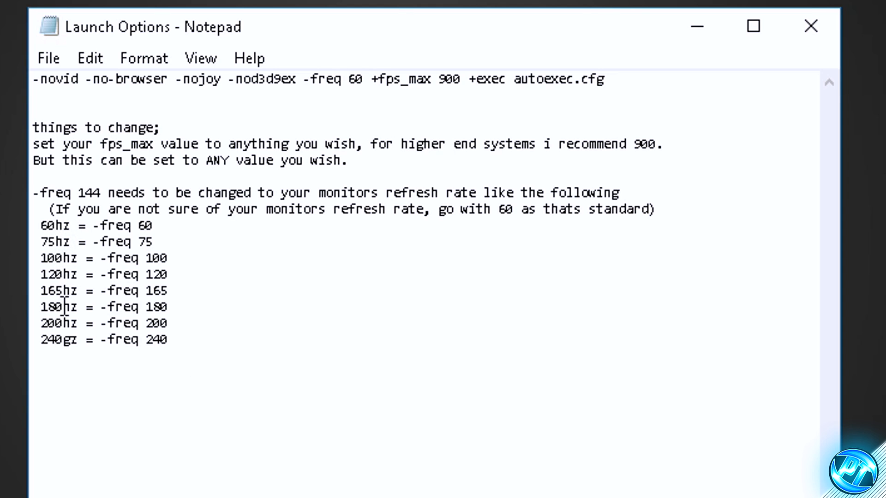
# Step: Check the listed refresh rate options and set the -freq value in the launch options line to 144
pyautogui.click(168, 342)
pyautogui.moveTo(159, 344); pyautogui.dragTo(102, 258)
pyautogui.click(138, 342)
pyautogui.doubleClick(360, 79)
pyautogui.write('144')
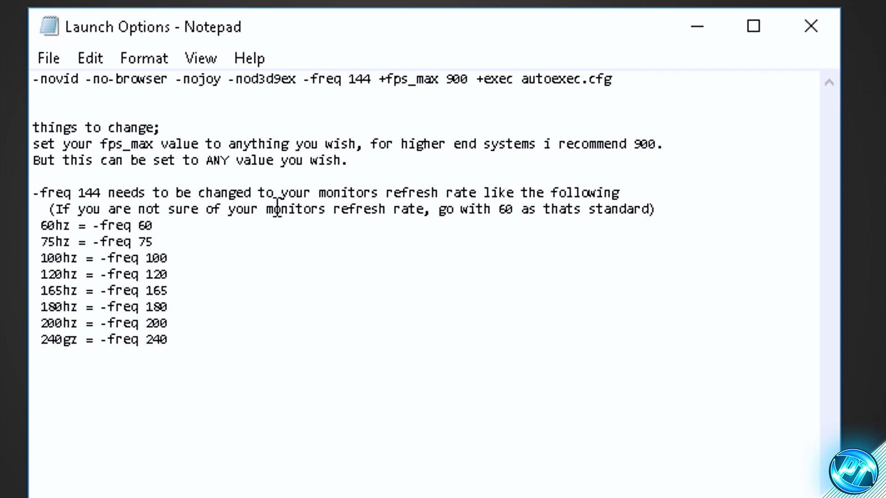
# Step: Examine the -freq and +fps_max values in the launch options line against the notes below it
pyautogui.moveTo(370, 79); pyautogui.dragTo(350, 84)
pyautogui.click(424, 79)
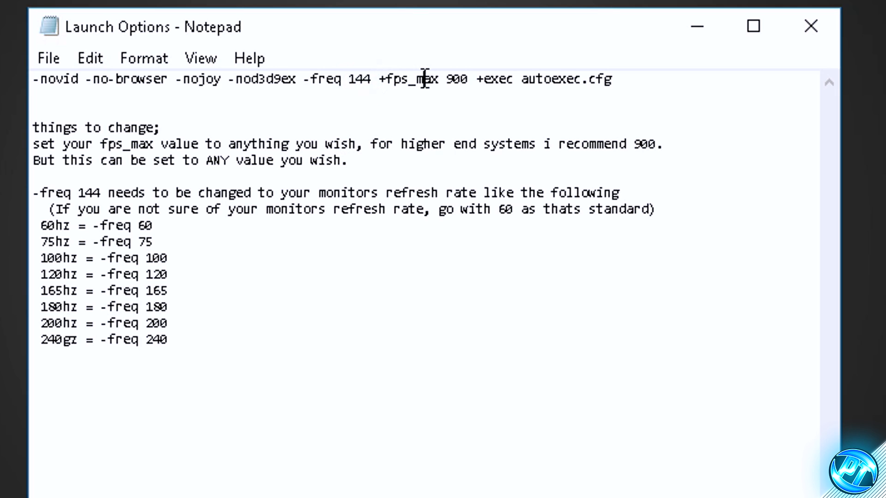
pyautogui.moveTo(470, 80); pyautogui.dragTo(438, 79)
pyautogui.click(492, 84)
pyautogui.click(478, 79)
pyautogui.click(491, 80)
pyautogui.click(506, 82)
pyautogui.moveTo(469, 79); pyautogui.dragTo(447, 80)
pyautogui.click(506, 79)
pyautogui.doubleClick(465, 81)
pyautogui.click(456, 91)
pyautogui.click(478, 81)
# Step: Copy the whole launch options line, from -novid through +exec autoexec.cfg
pyautogui.moveTo(611, 79); pyautogui.dragTo(33, 79)
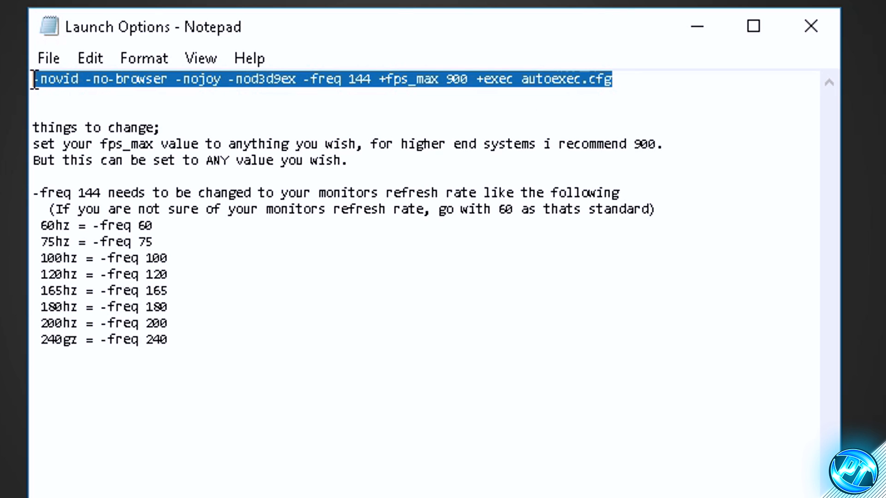
pyautogui.rightClick(294, 86)
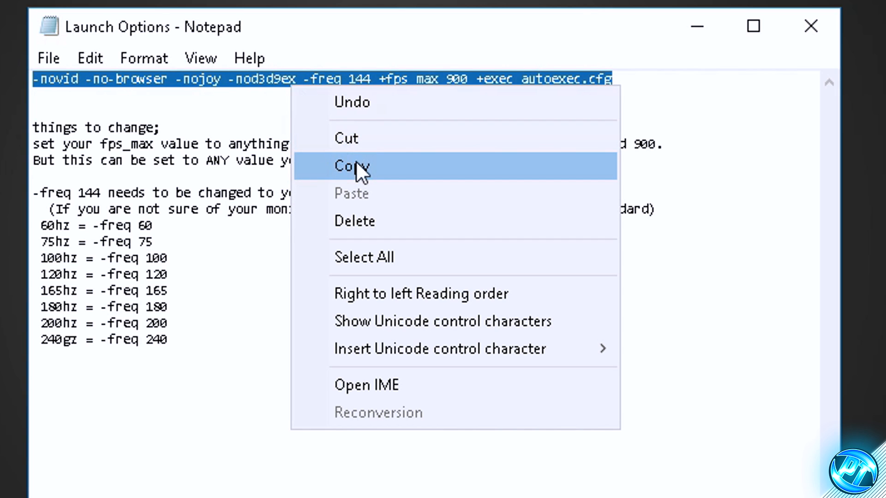
pyautogui.click(356, 163)
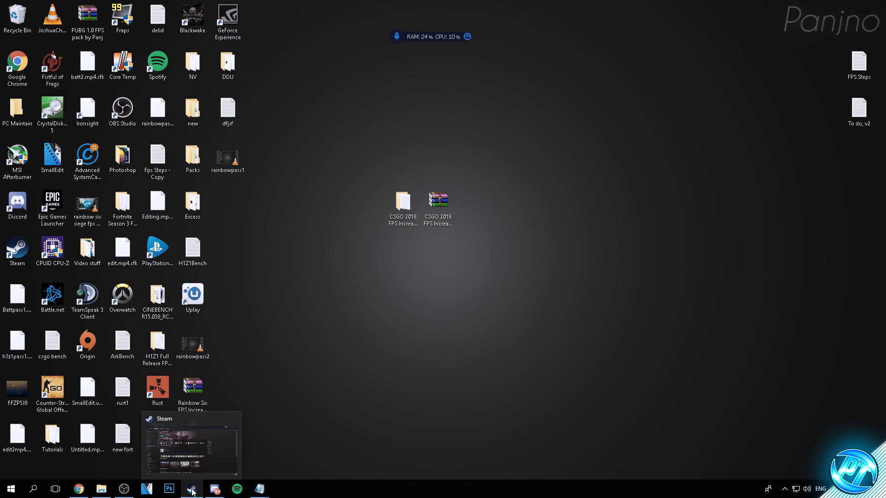
# Step: Switch to Steam and open the properties of Counter-Strike: Global Offensive from the game library
pyautogui.click(192, 489)
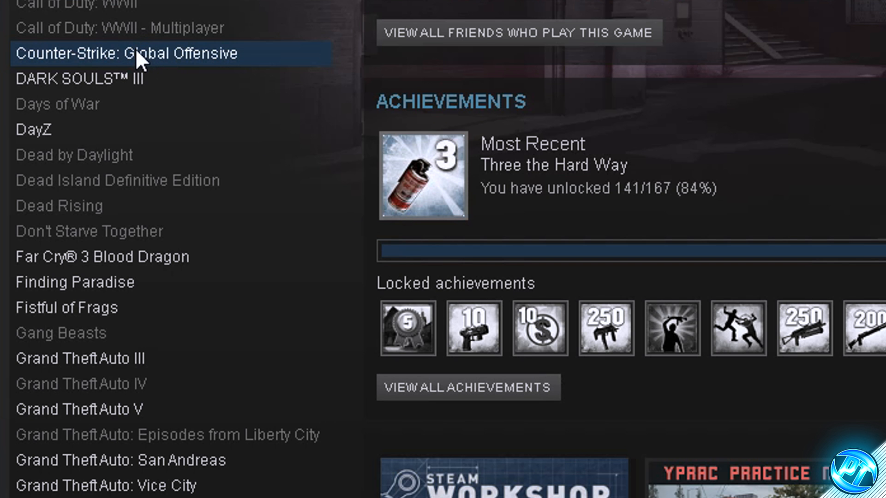
pyautogui.rightClick(137, 53)
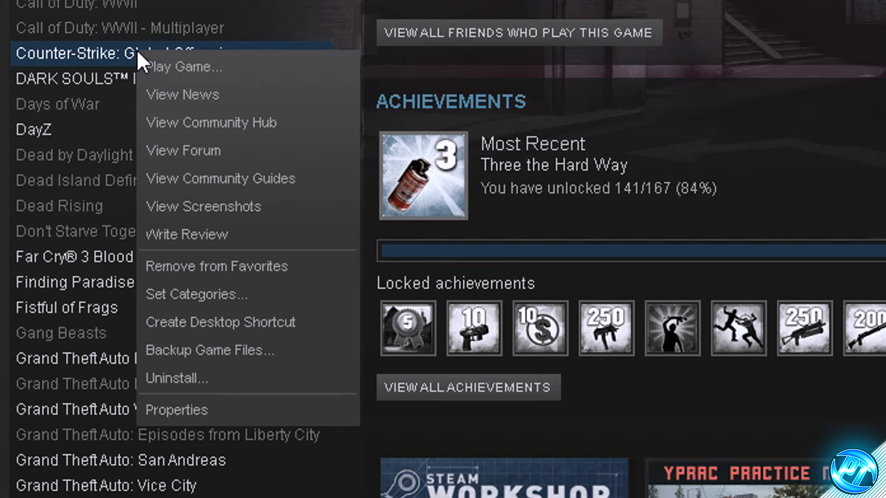
pyautogui.click(200, 406)
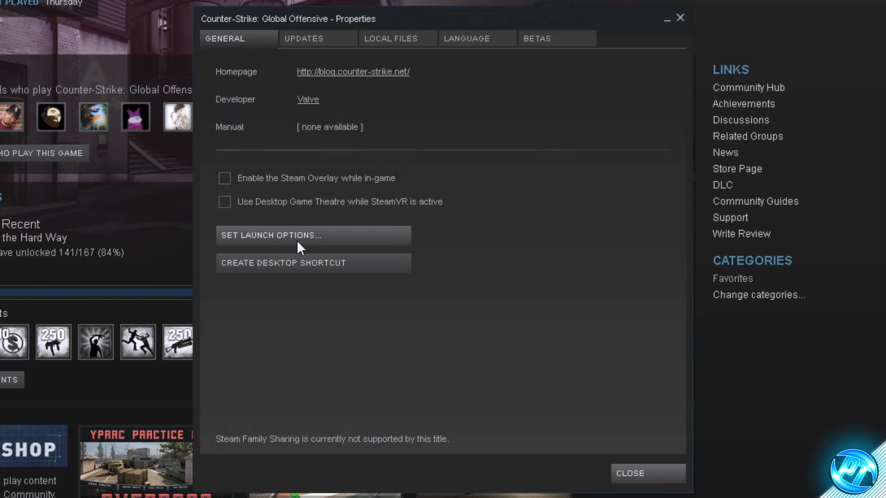
# Step: Paste the copied line as the game's launch options and confirm: -novid -no-browser -nojoy -nod3d9ex -freq 144 +fps_max 900 +exec autoexec.cfg
pyautogui.click(312, 234)
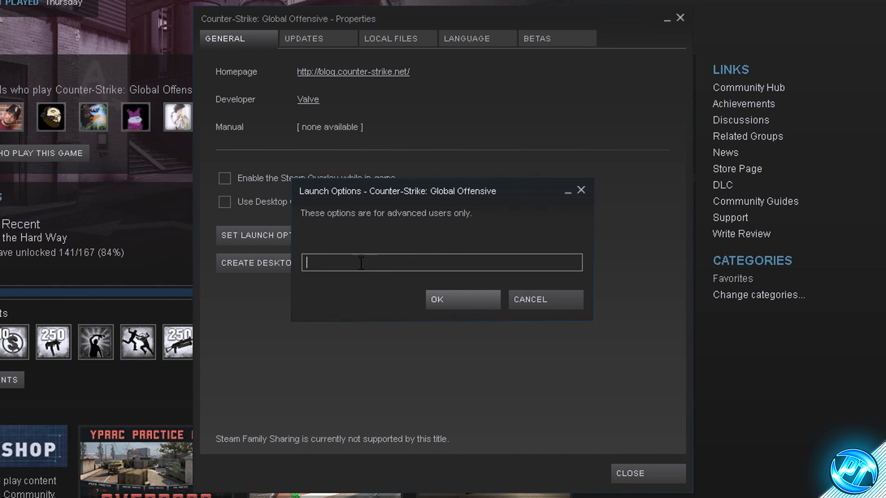
pyautogui.rightClick(389, 261)
pyautogui.click(400, 304)
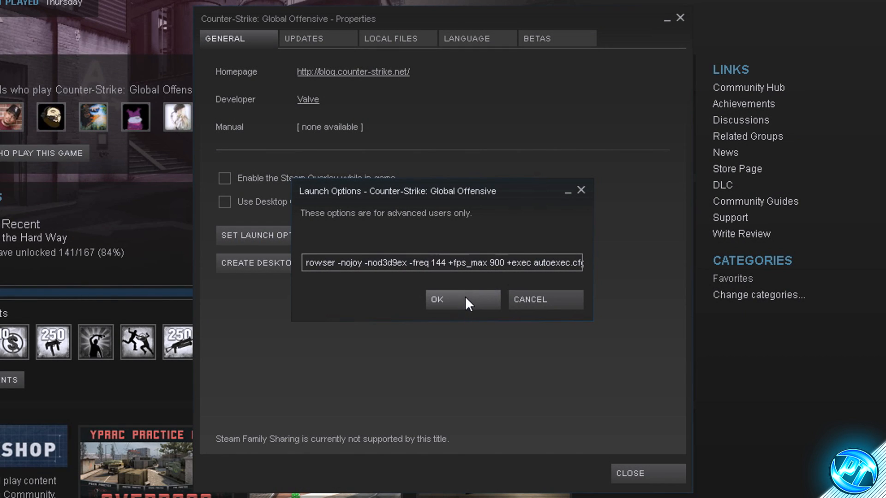
pyautogui.click(463, 298)
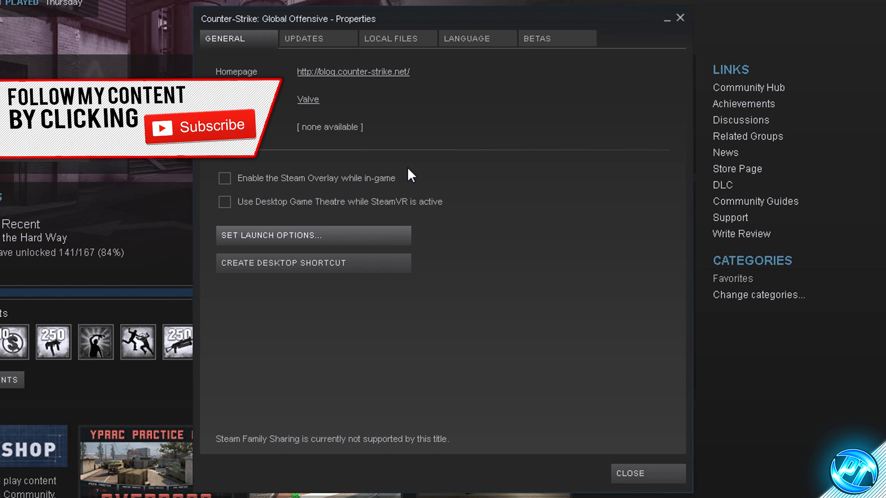
# Step: Toggle the Steam Overlay and Desktop Game Theatre options on and back off, and close the game's properties
pyautogui.click(224, 178)
pyautogui.click(225, 202)
pyautogui.click(225, 178)
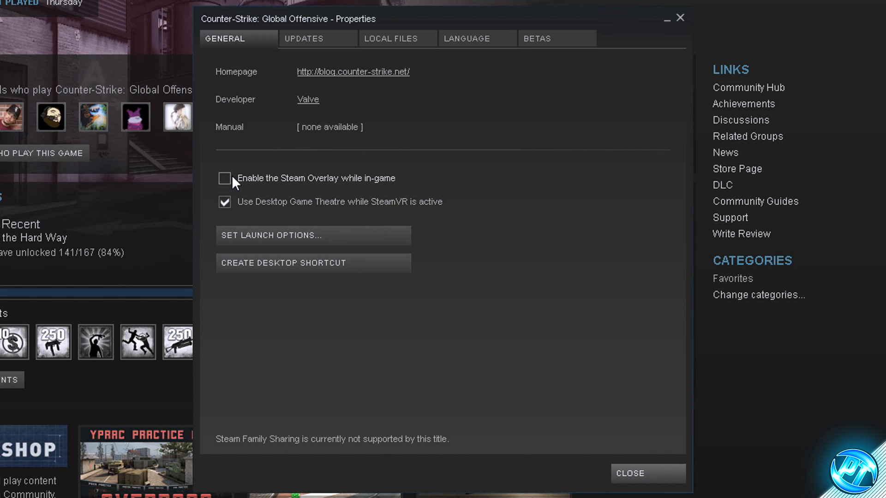
pyautogui.click(225, 202)
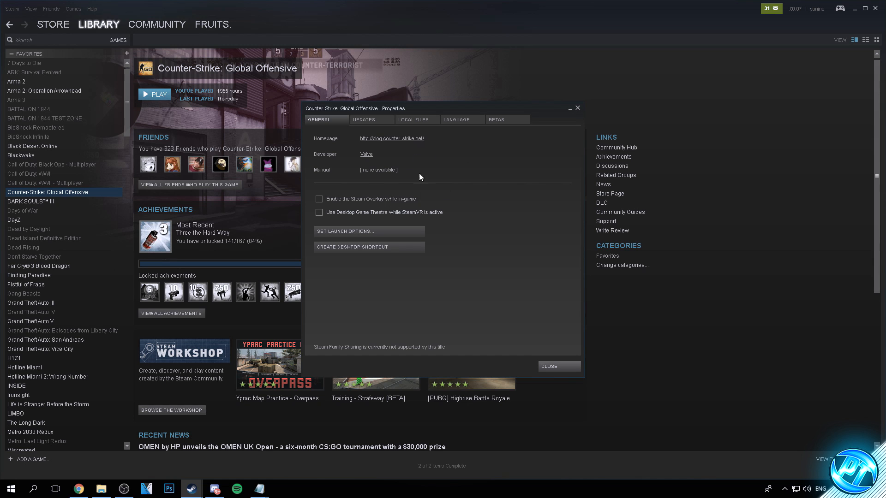
pyautogui.click(556, 367)
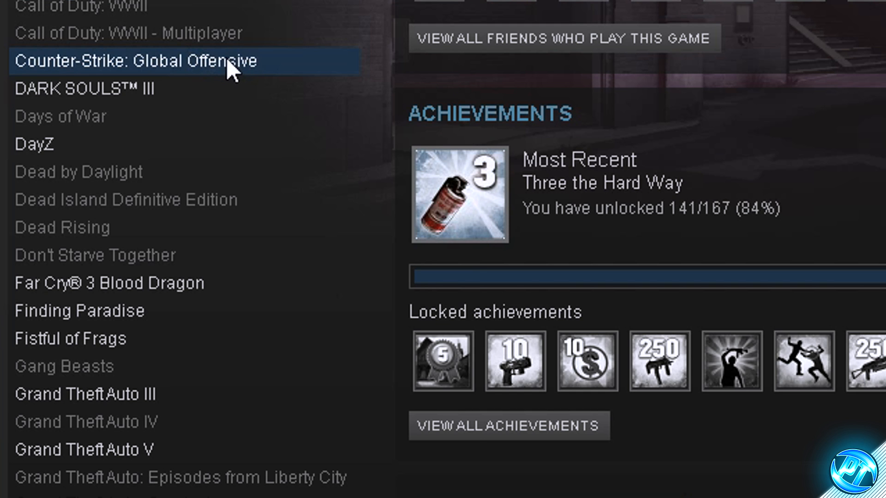
# Step: Reopen the Counter-Strike: Global Offensive properties from the library and browse to the game's local files folder
pyautogui.rightClick(226, 58)
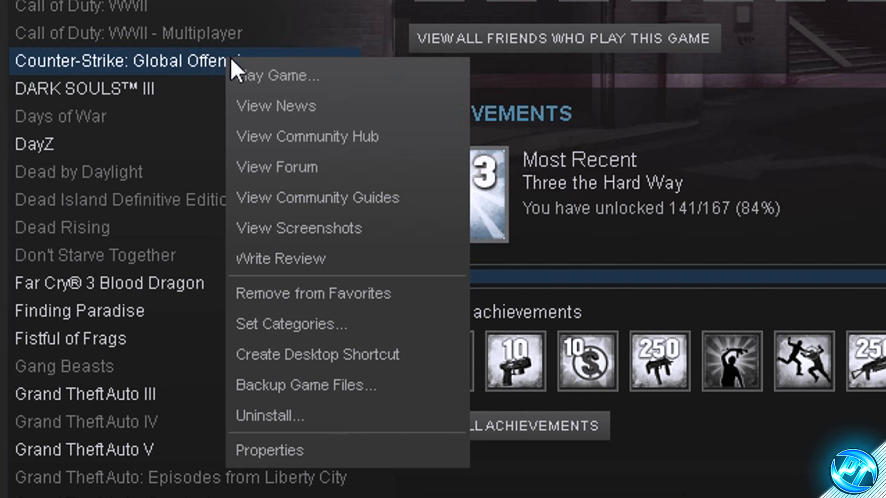
pyautogui.click(265, 458)
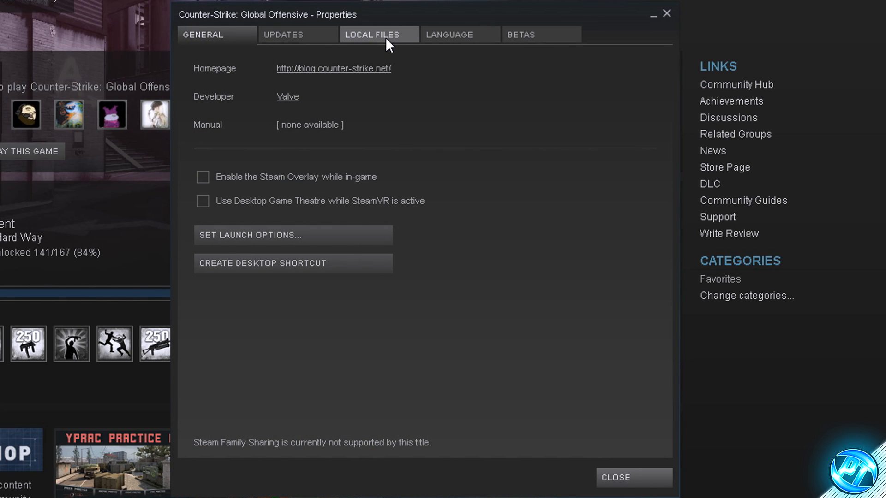
pyautogui.click(385, 37)
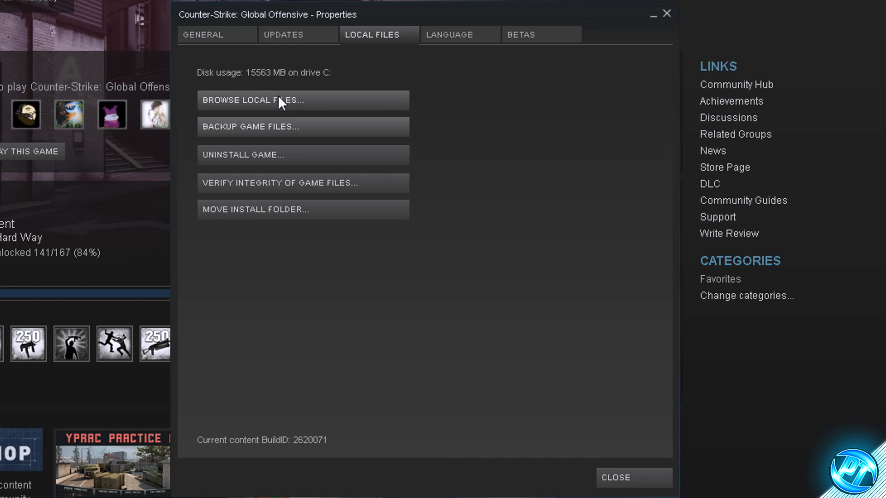
pyautogui.click(267, 99)
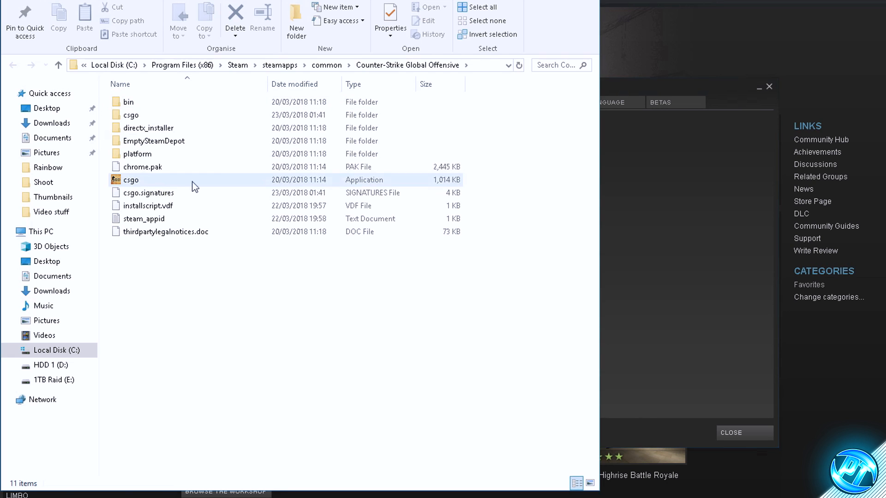
# Step: In the csgo application's compatibility properties, override high DPI scaling behaviour with scaling performed by Application, and apply the setting
pyautogui.click(208, 179)
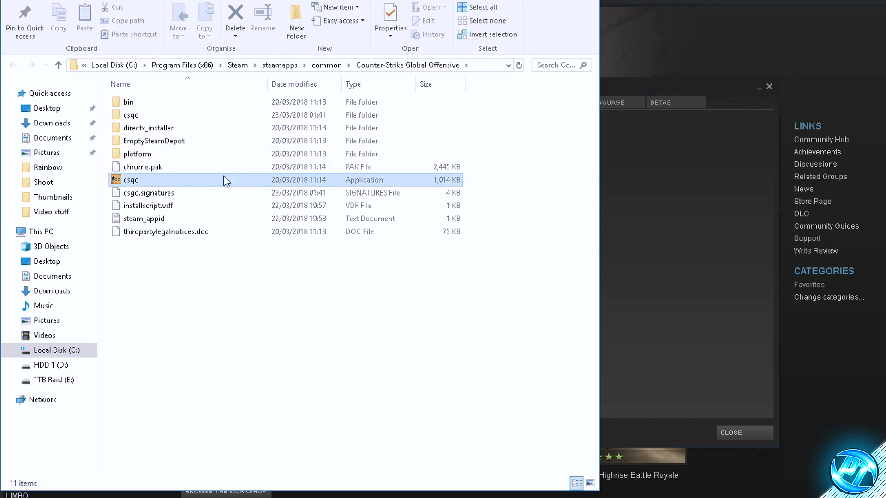
pyautogui.rightClick(148, 184)
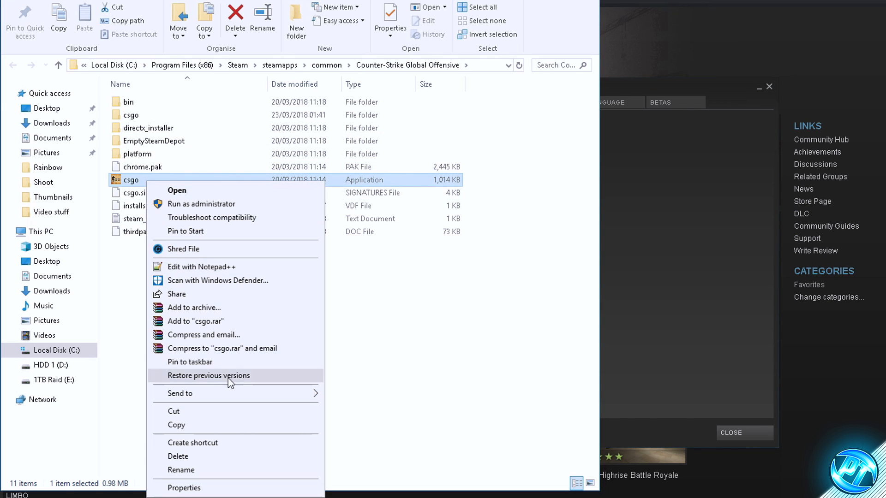
pyautogui.click(198, 489)
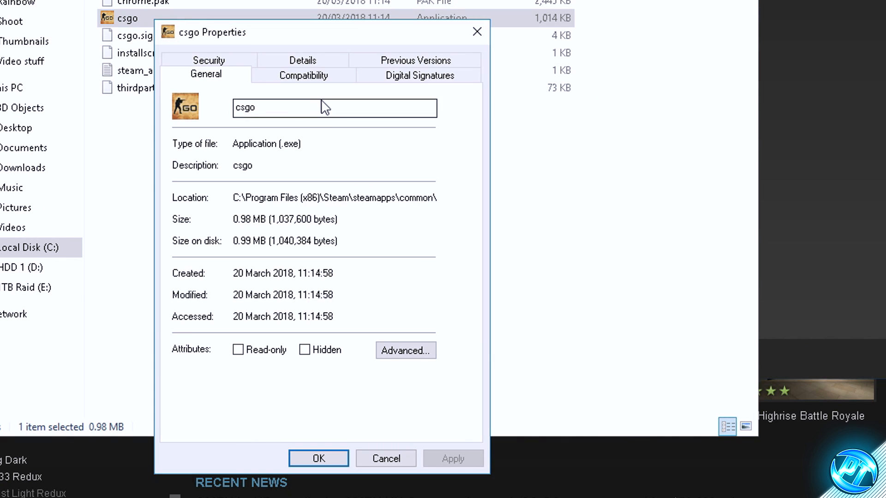
pyautogui.click(291, 83)
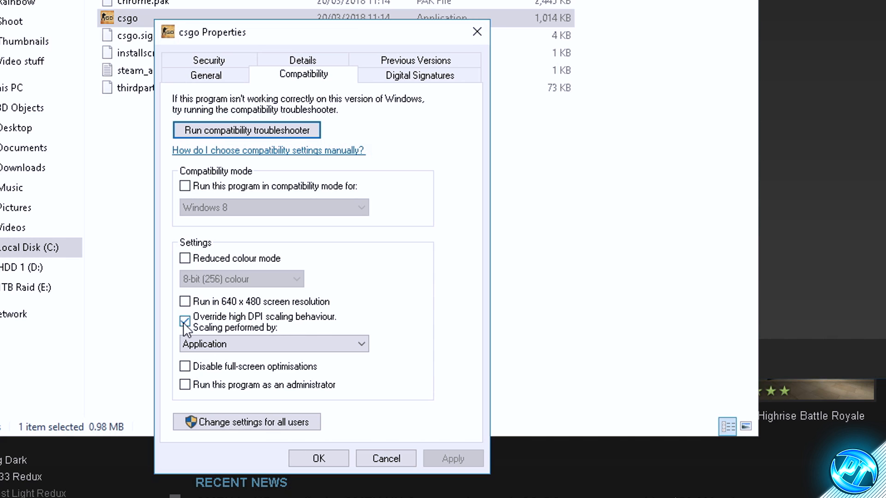
pyautogui.click(221, 330)
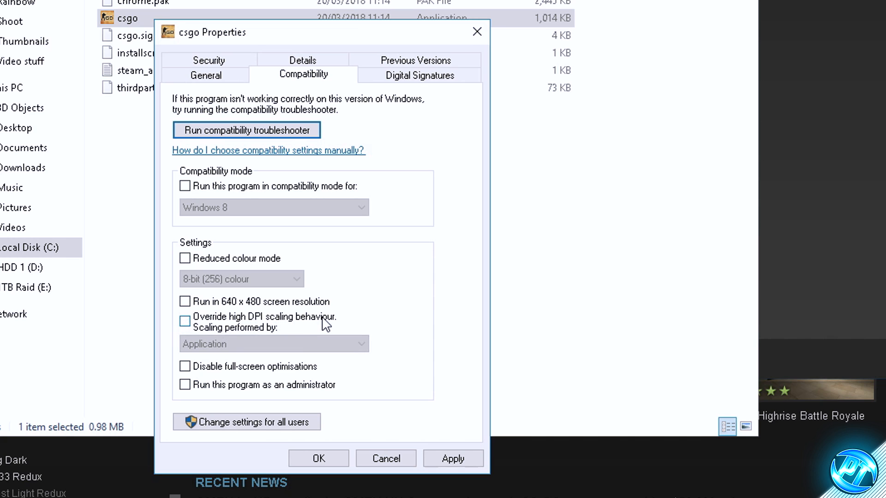
pyautogui.click(203, 330)
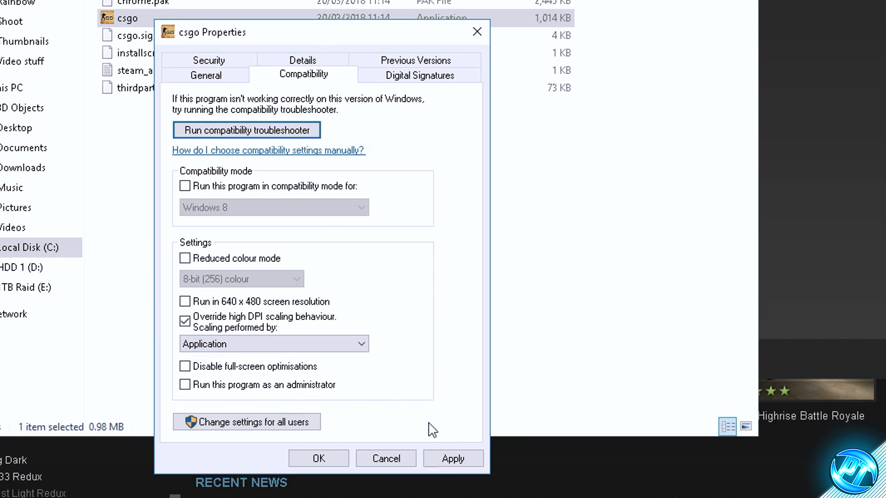
pyautogui.click(450, 458)
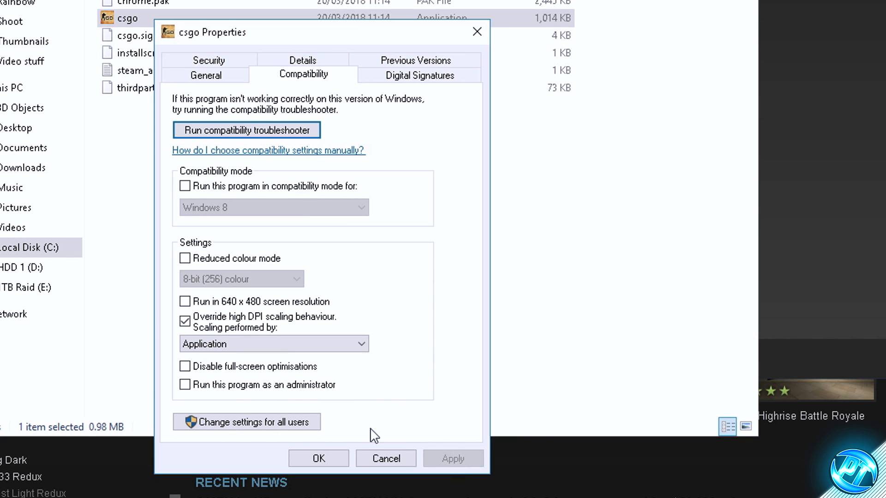
pyautogui.click(318, 458)
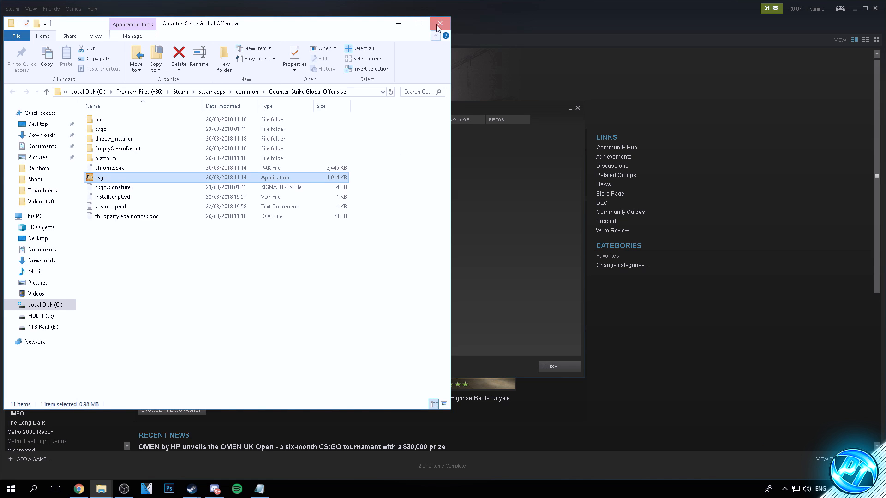
# Step: Close the game's installation folder and its Steam properties window, and return to the desktop
pyautogui.click(436, 25)
pyautogui.click(577, 108)
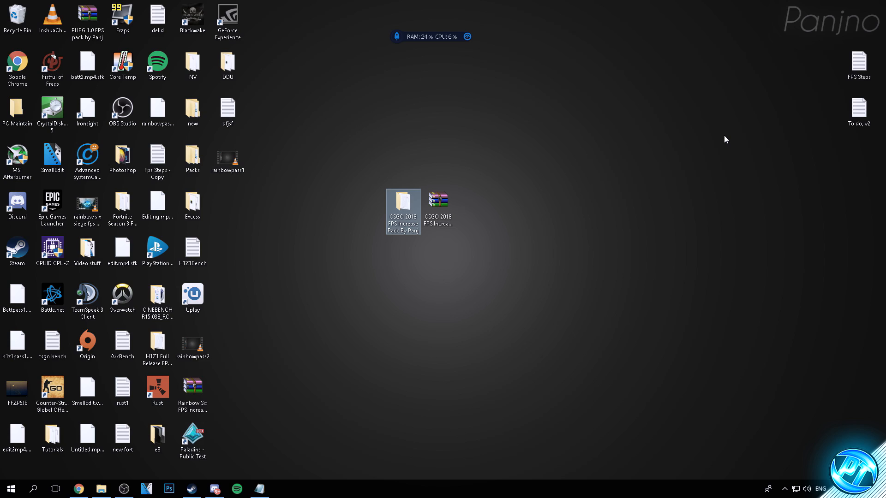
pyautogui.click(570, 120)
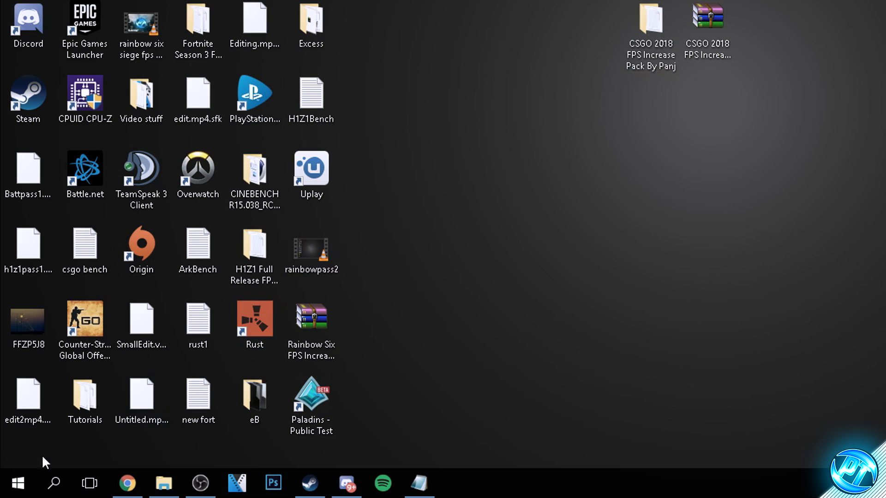
# Step: Search Windows for "restore", open the restore point settings and turn on system protection for Local Disk (C:), adjusting its maximum disk usage
pyautogui.click(7, 496)
pyautogui.write('restore')
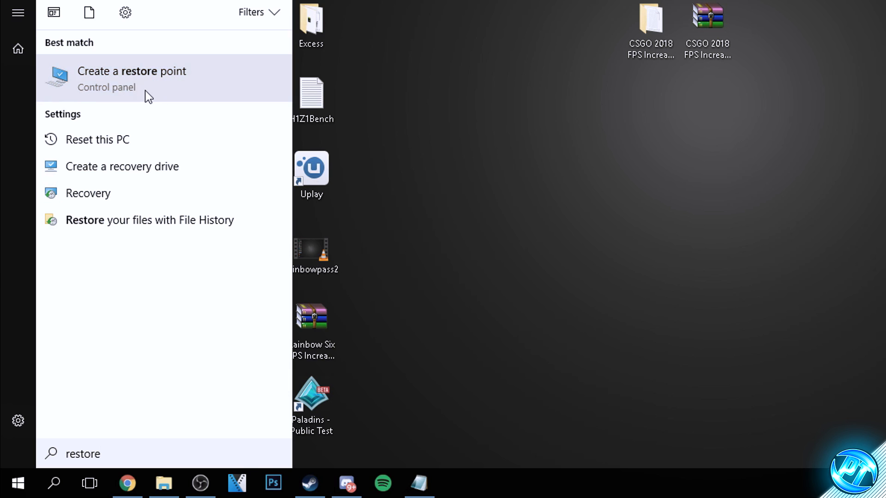
pyautogui.click(146, 89)
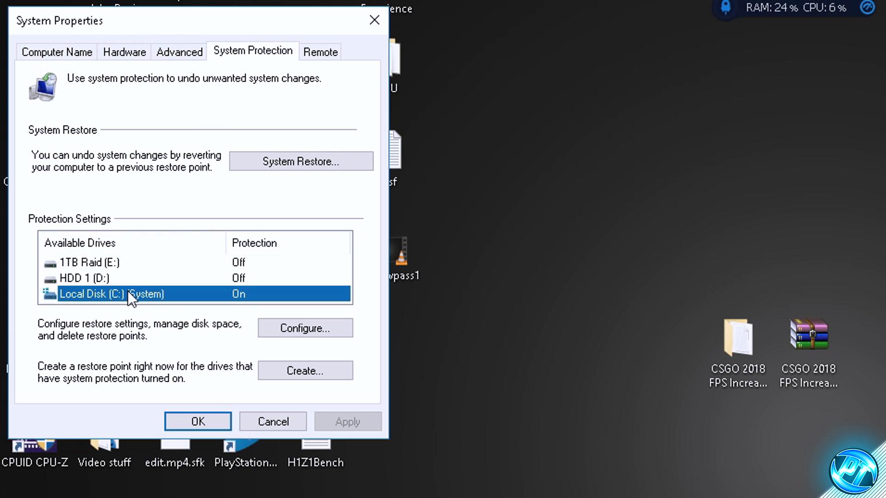
pyautogui.click(289, 333)
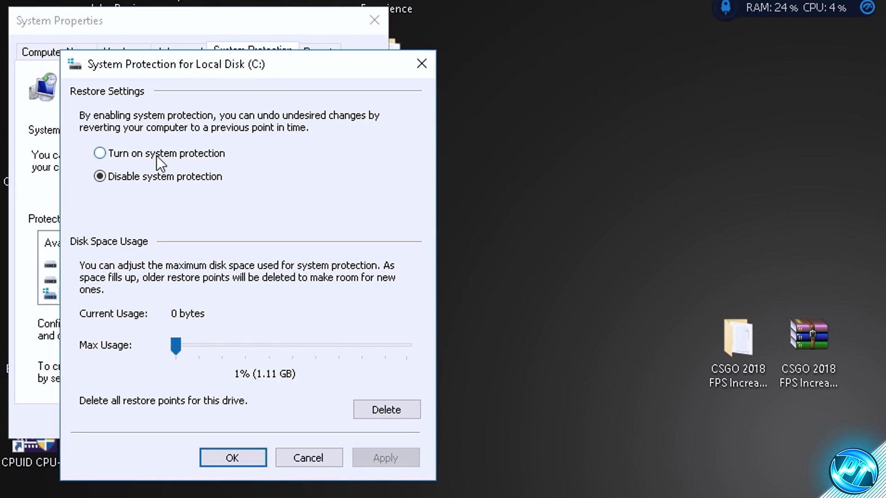
pyautogui.click(125, 156)
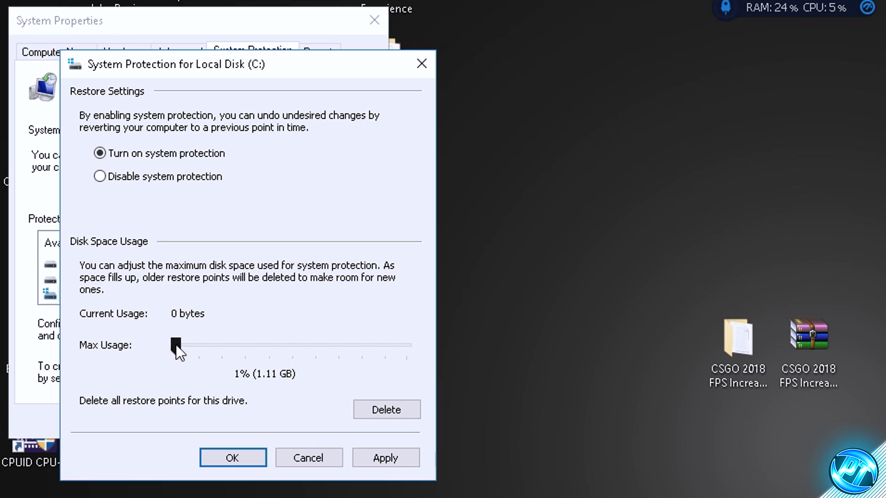
pyautogui.moveTo(176, 344); pyautogui.dragTo(181, 342)
pyautogui.click(385, 462)
pyautogui.click(233, 458)
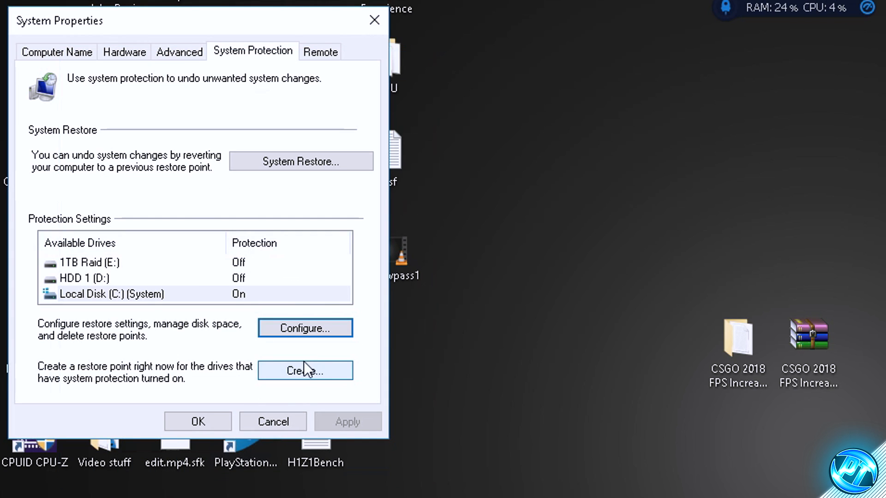
# Step: Create a restore point described as "backup" and close the System Properties dialog
pyautogui.click(290, 372)
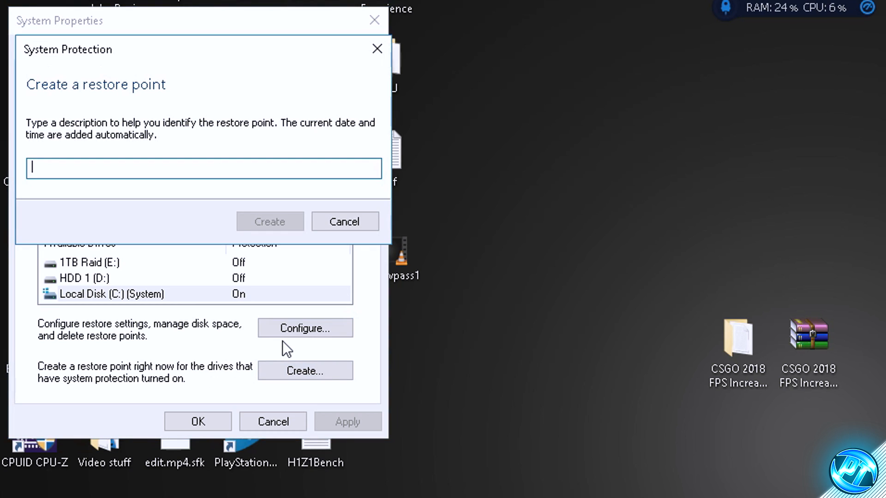
pyautogui.write('backup')
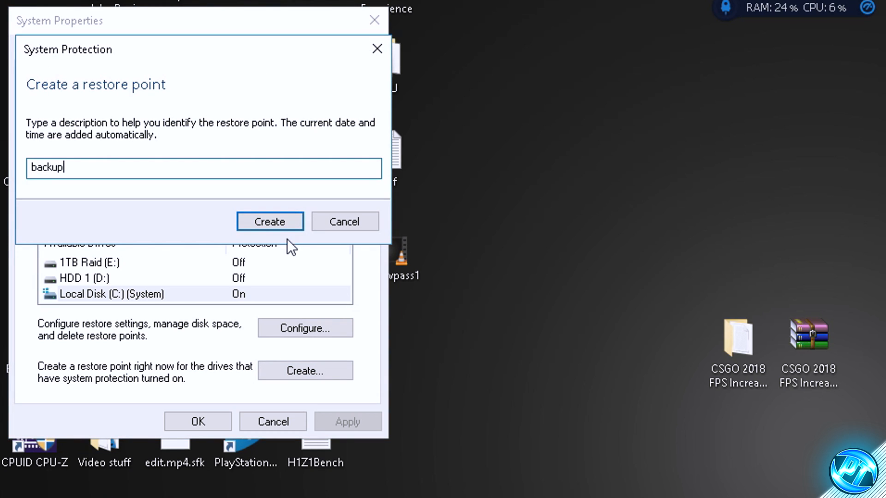
pyautogui.click(277, 226)
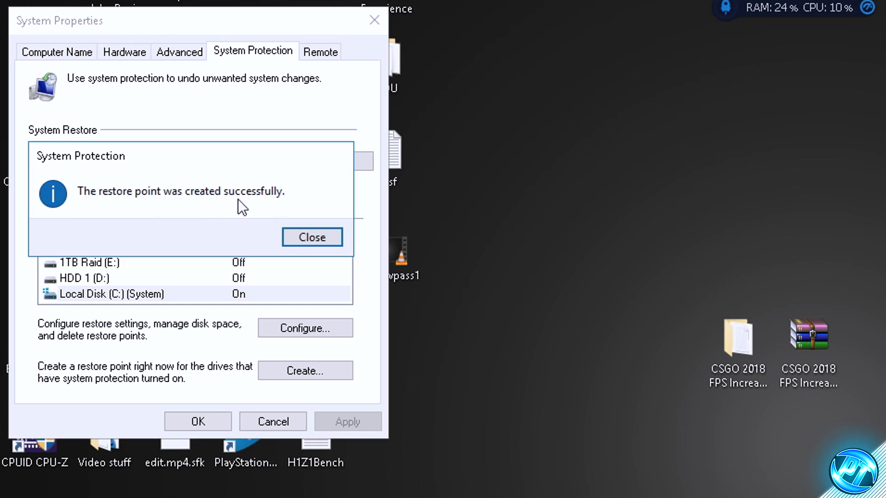
pyautogui.click(322, 236)
pyautogui.click(243, 414)
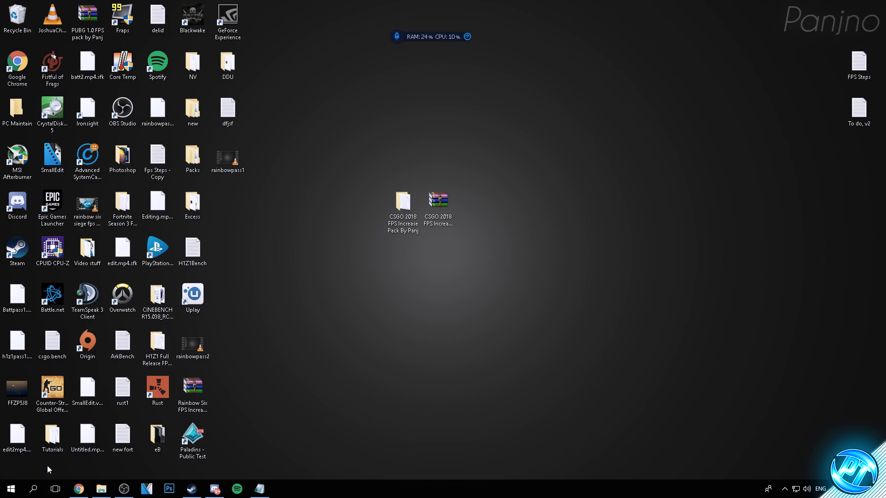
# Step: Open the Registry Editor by launching regedit through the Windows Run dialog
pyautogui.click(11, 489)
pyautogui.write('run')
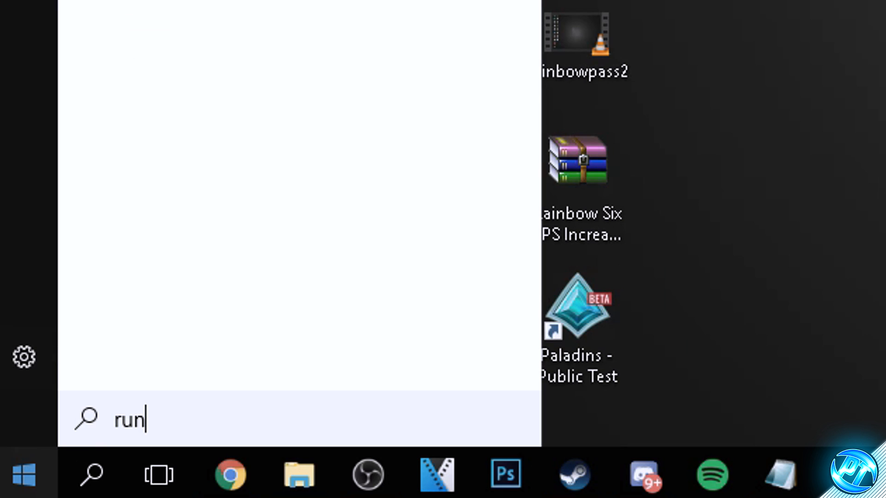
pyautogui.press('Return')
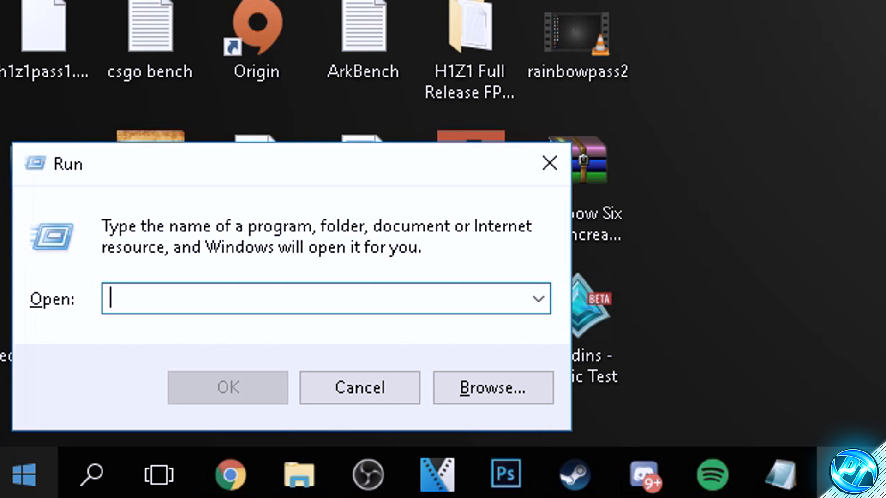
pyautogui.write('regedit')
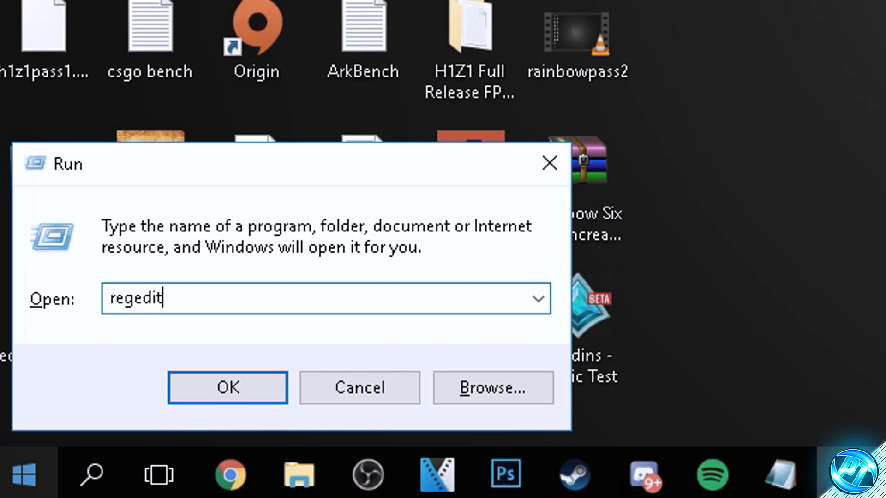
pyautogui.press('Return')
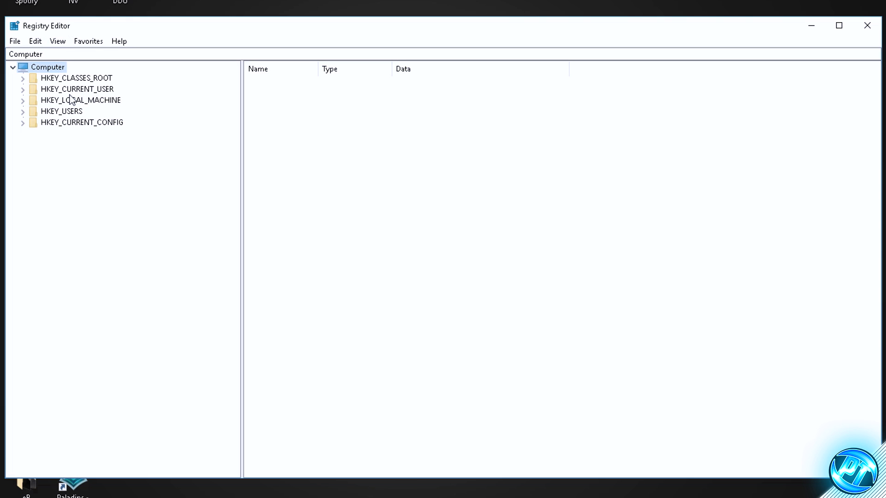
# Step: Expand the registry tree through HKEY_LOCAL_MACHINE and SOFTWARE down to the subkeys of Microsoft
pyautogui.click(46, 101)
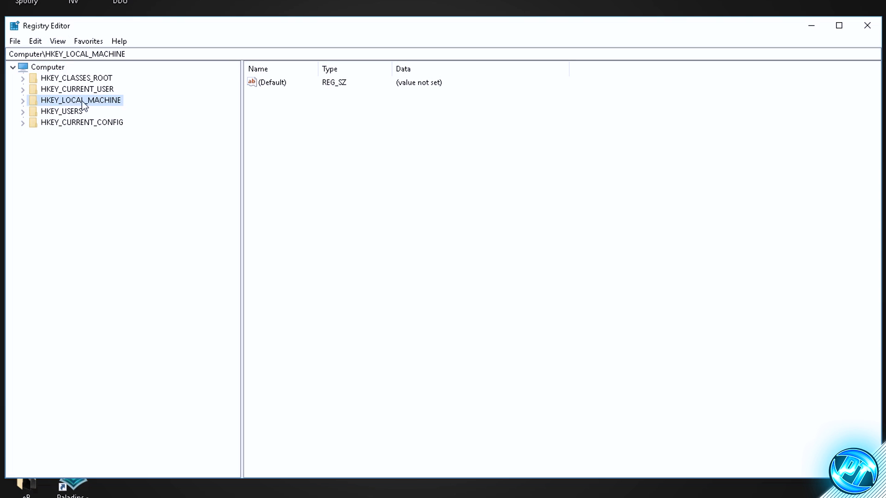
pyautogui.doubleClick(35, 101)
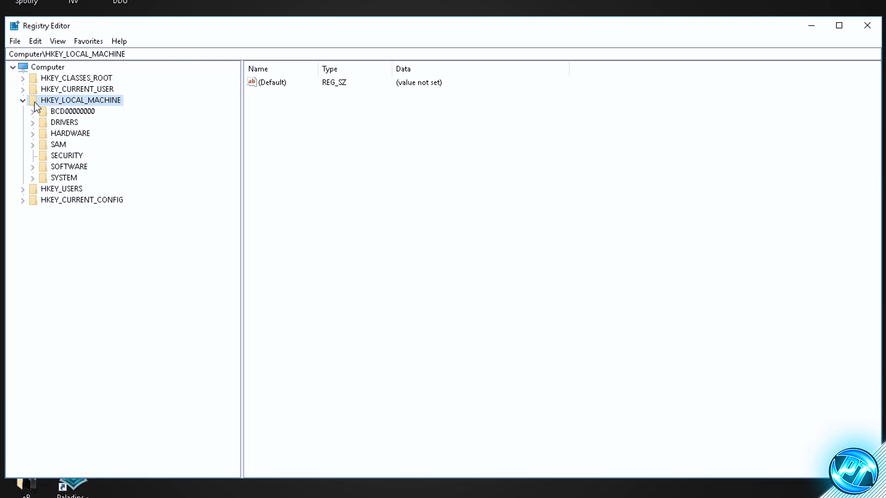
pyautogui.click(47, 167)
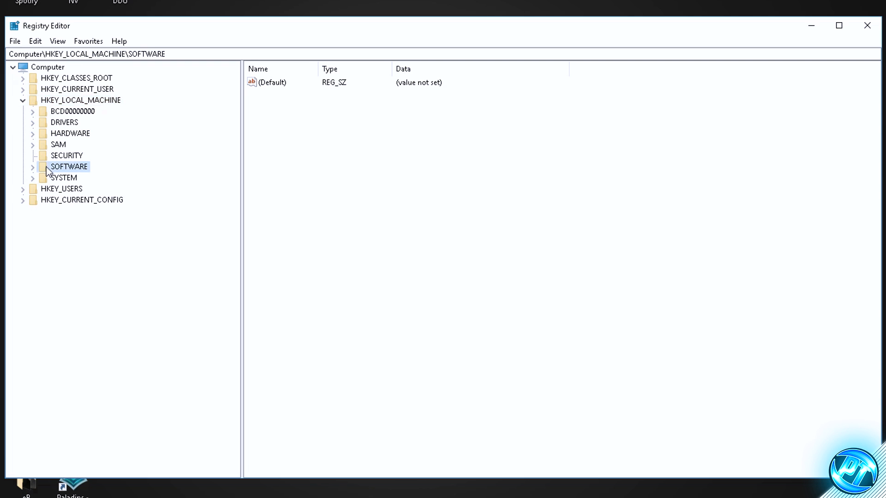
pyautogui.doubleClick(42, 167)
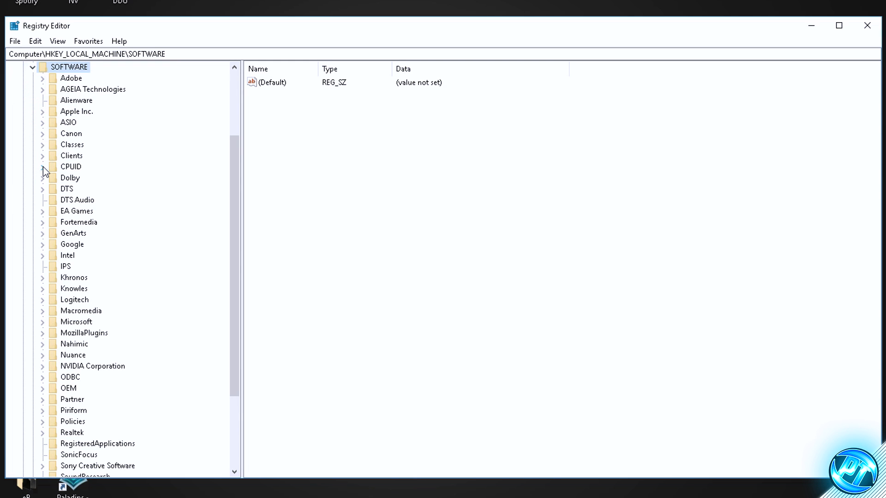
pyautogui.scroll(-4, 48, 160)
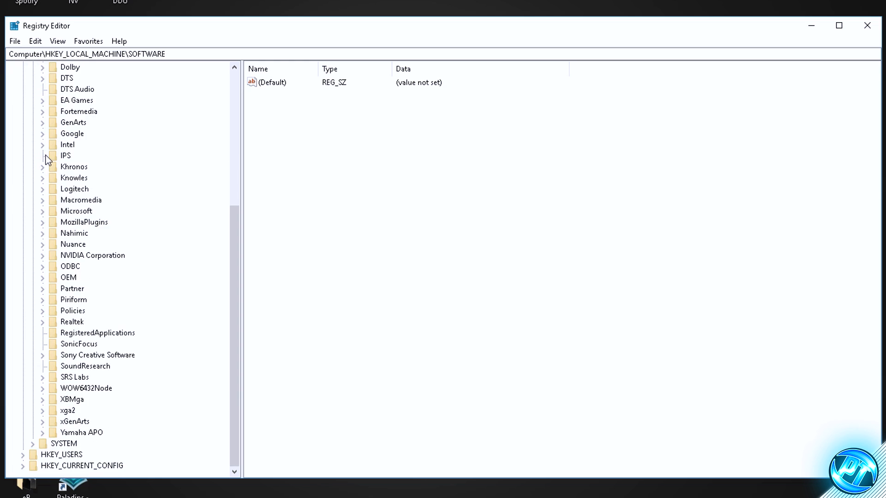
pyautogui.click(51, 212)
pyautogui.doubleClick(51, 212)
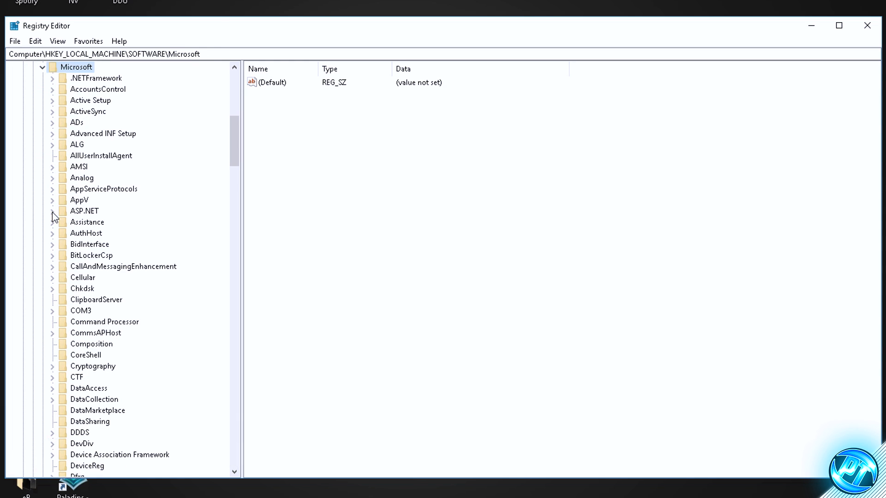
# Step: Expand the Windows NT key under Microsoft and open its CurrentVersion subkeys
pyautogui.scroll(-20, 56, 206)
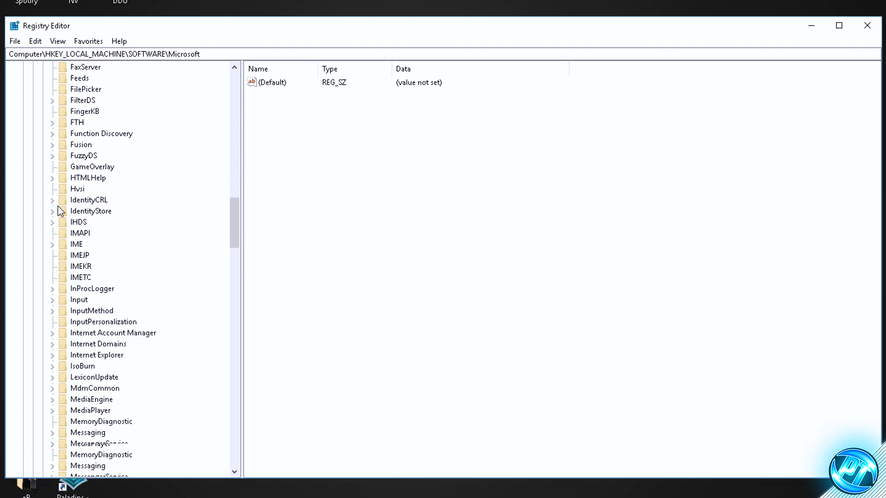
pyautogui.scroll(-20, 58, 206)
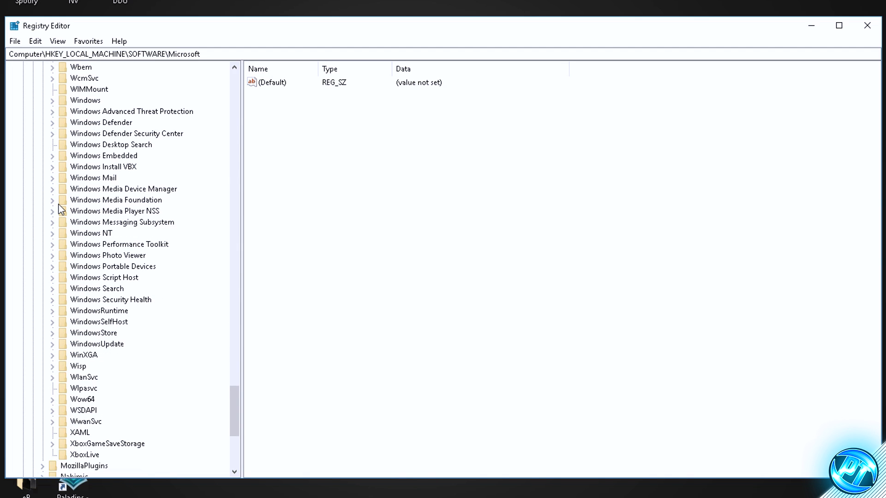
pyautogui.click(62, 233)
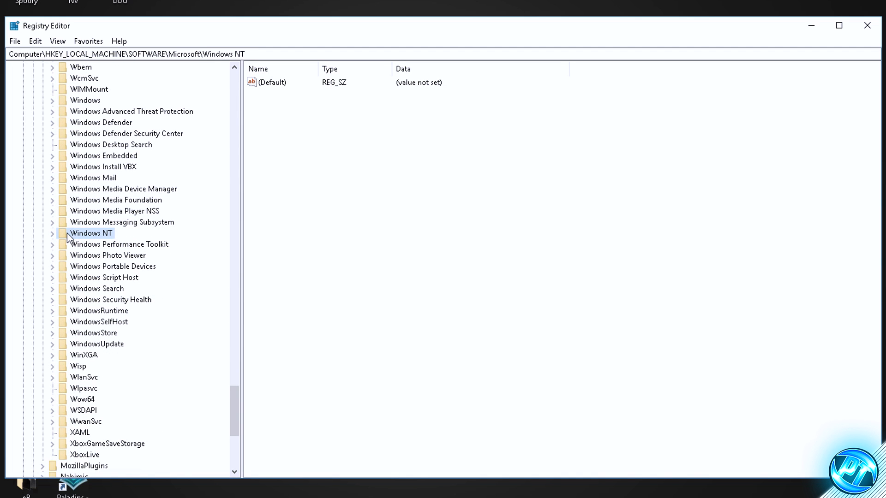
pyautogui.doubleClick(63, 235)
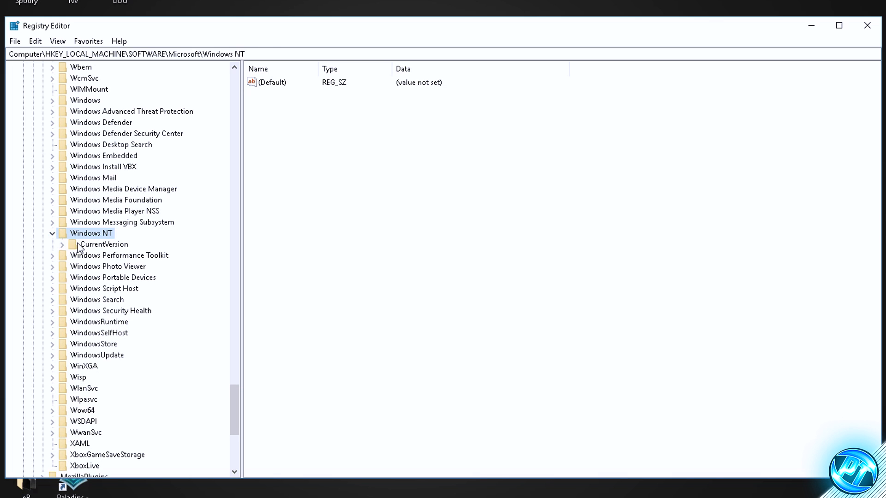
pyautogui.click(84, 247)
pyautogui.doubleClick(74, 244)
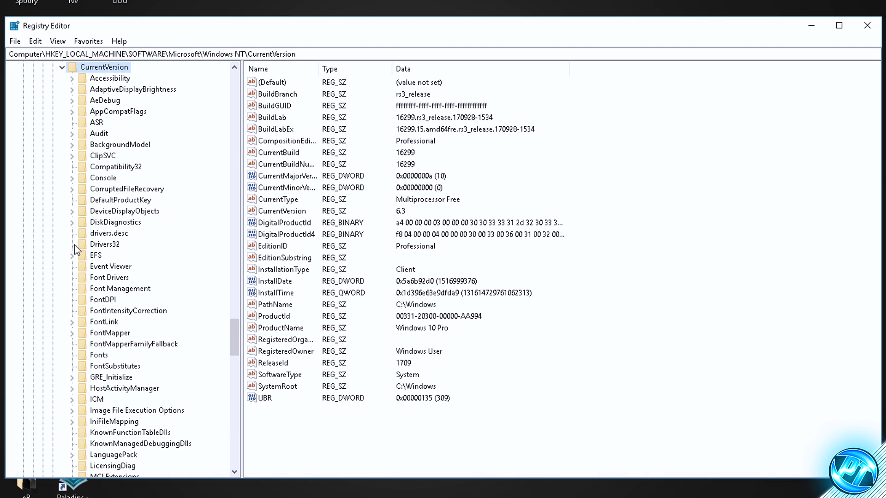
# Step: Expand the Multimedia key under CurrentVersion and select its SystemProfile key
pyautogui.scroll(2, 79, 249)
pyautogui.scroll(-8, 138, 231)
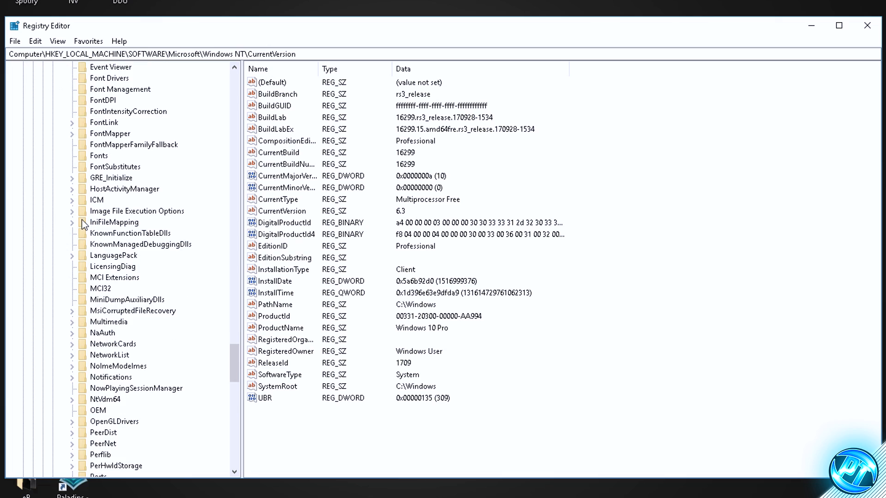
pyautogui.click(87, 323)
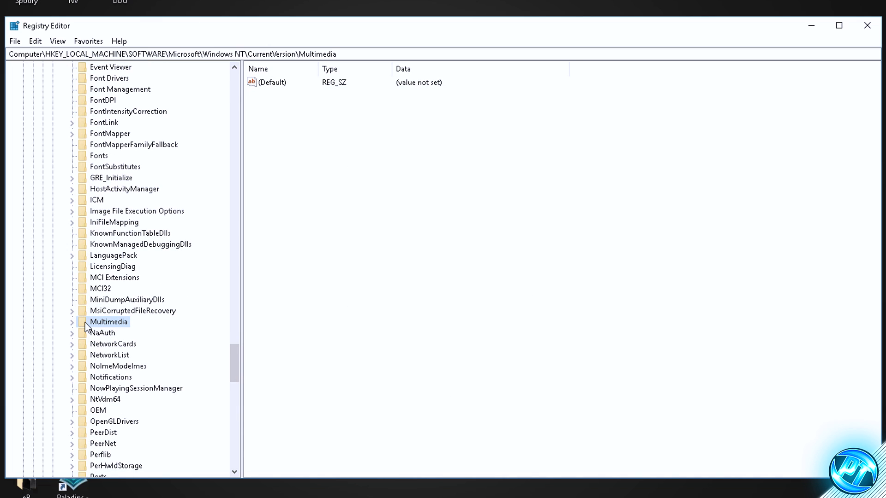
pyautogui.doubleClick(85, 323)
pyautogui.click(96, 334)
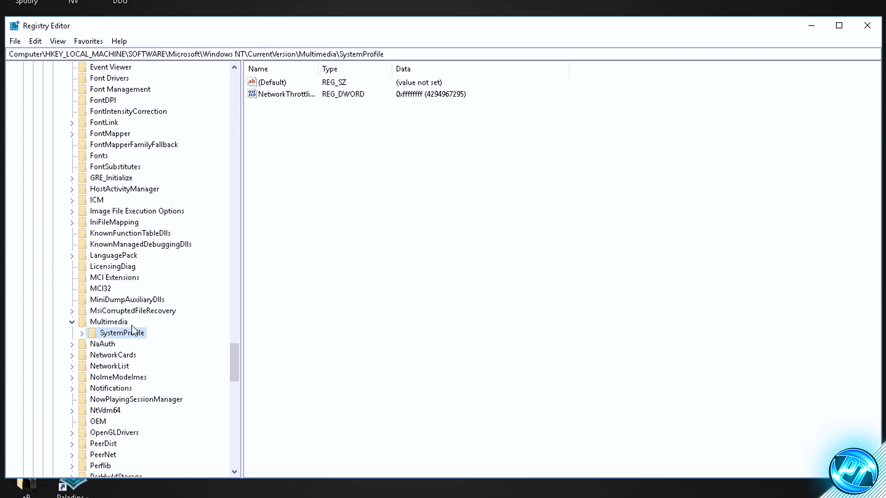
# Step: Create a DWORD (32-bit) value named SystemResponsiveness in the SystemProfile key
pyautogui.rightClick(318, 133)
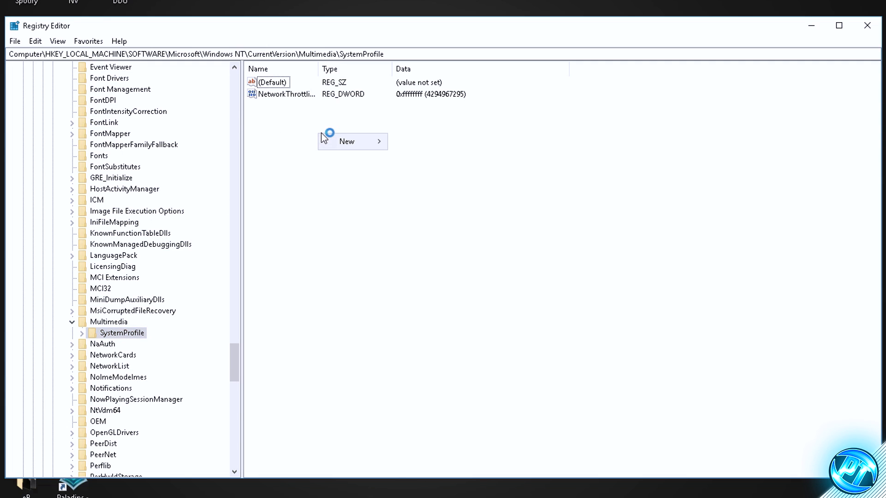
pyautogui.moveTo(336, 141)
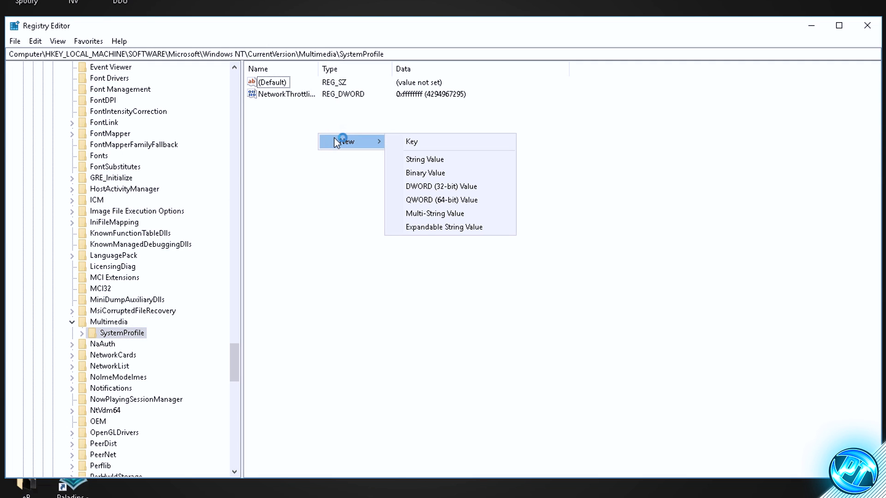
pyautogui.click(457, 186)
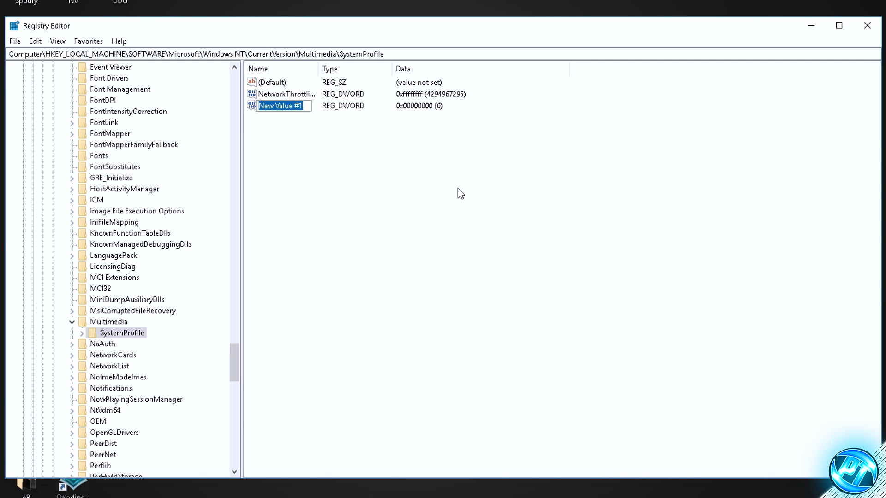
pyautogui.write('Syste')
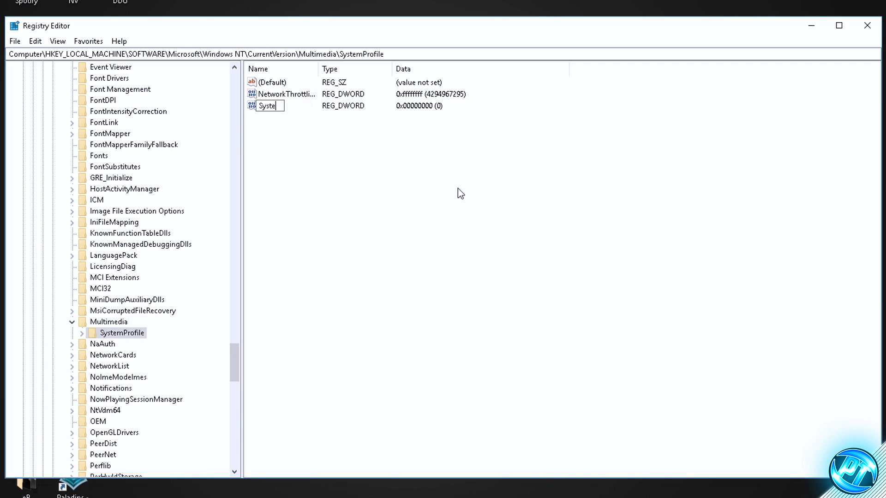
pyautogui.write('mResponsiveness')
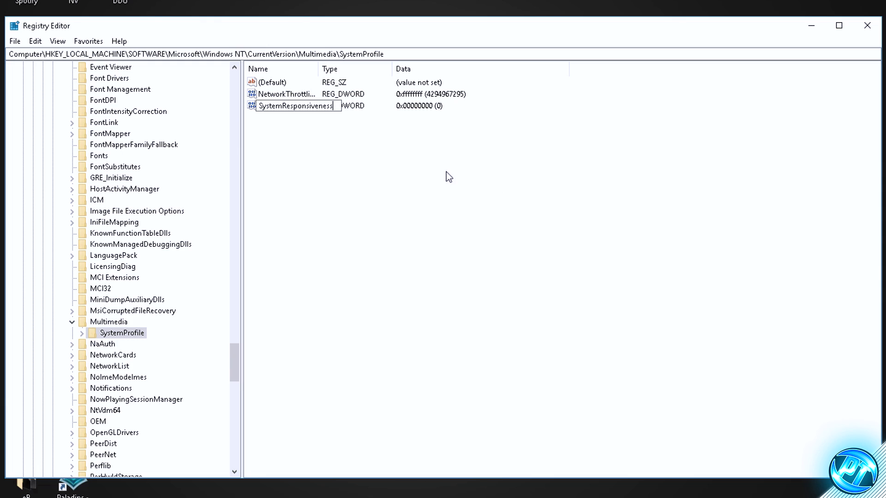
pyautogui.press('Return')
# Step: Set the SystemResponsiveness value data to 0 with hexadecimal base, and reopen the value to check it
pyautogui.doubleClick(283, 109)
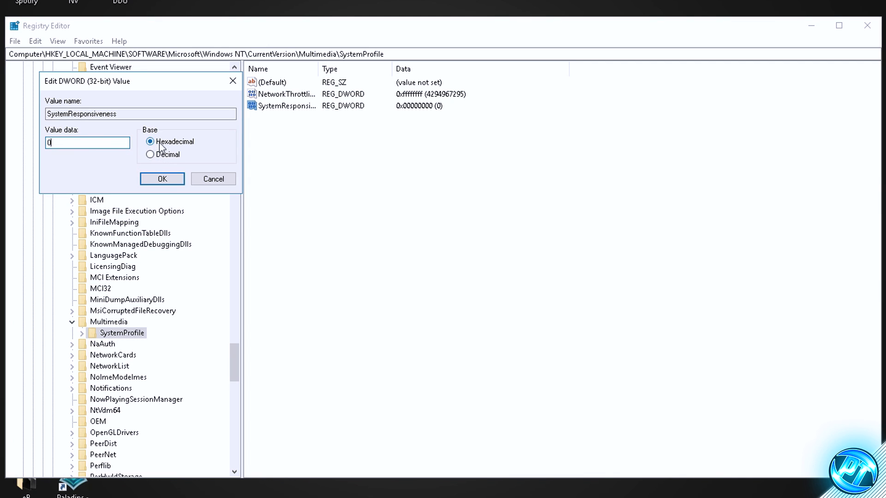
pyautogui.click(172, 178)
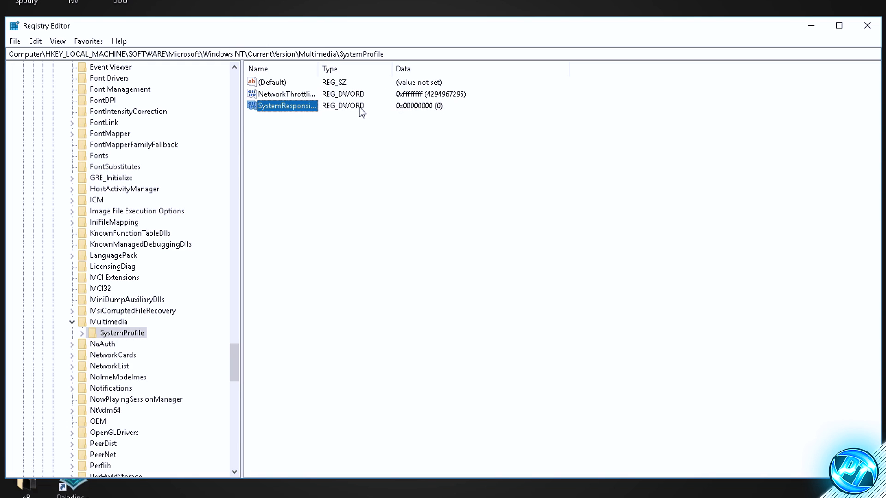
pyautogui.doubleClick(291, 107)
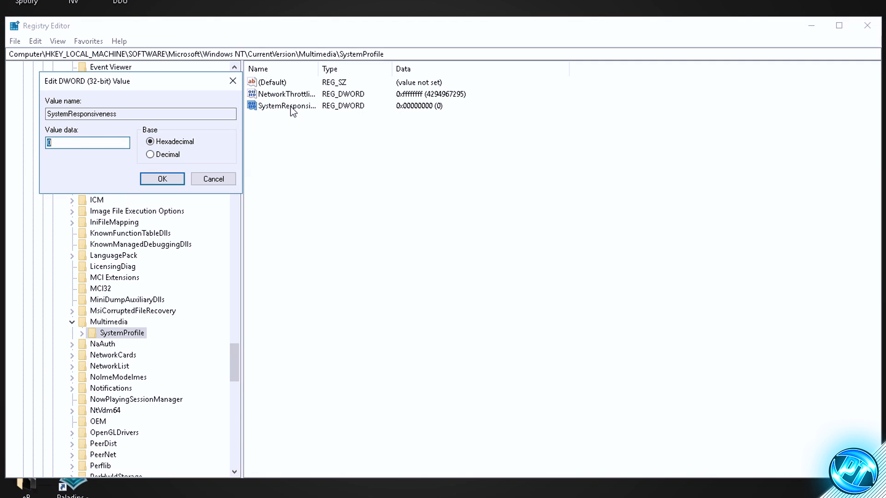
pyautogui.click(176, 181)
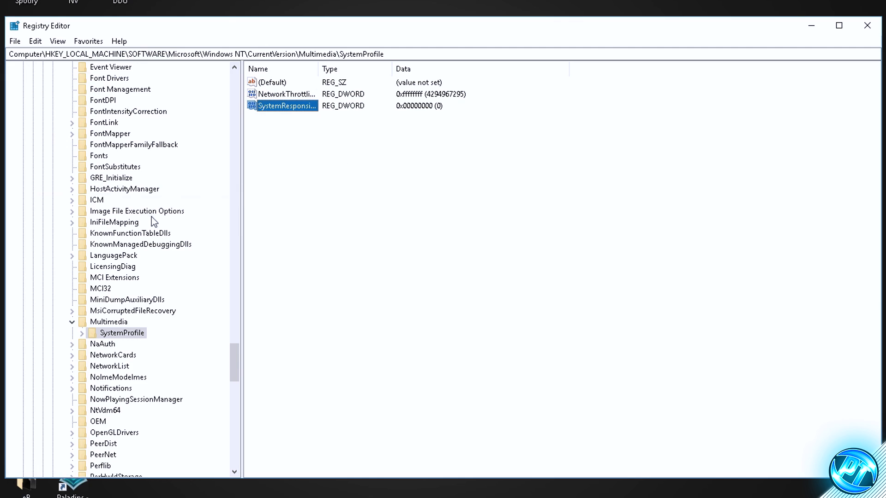
# Step: Expand SystemProfile and its Tasks key, and select the Games key
pyautogui.click(94, 333)
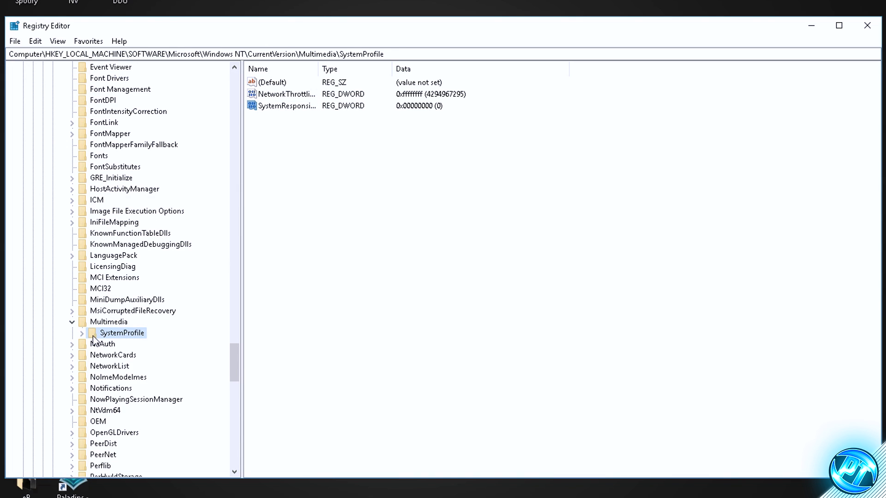
pyautogui.doubleClick(94, 334)
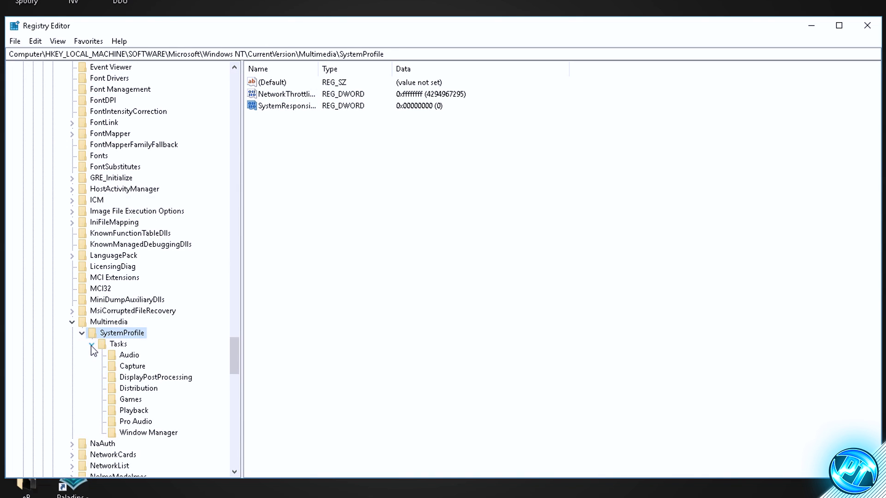
pyautogui.click(91, 345)
pyautogui.doubleClick(112, 346)
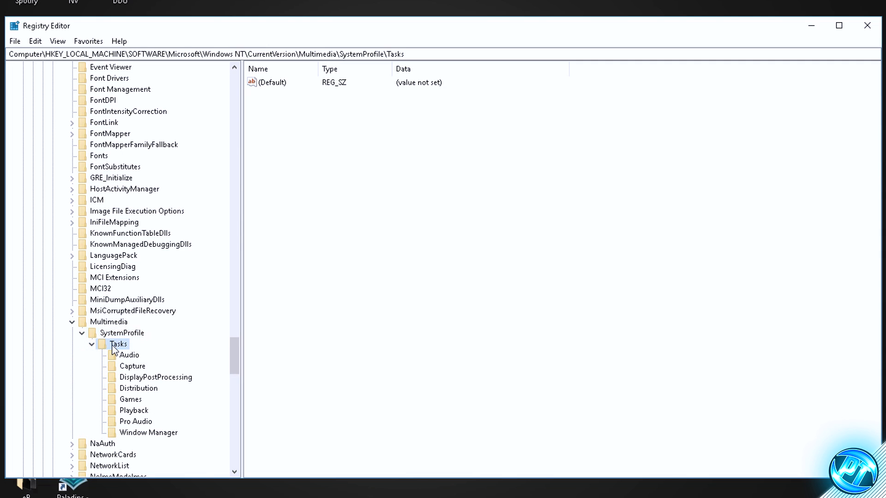
pyautogui.scroll(-1, 113, 349)
pyautogui.click(132, 368)
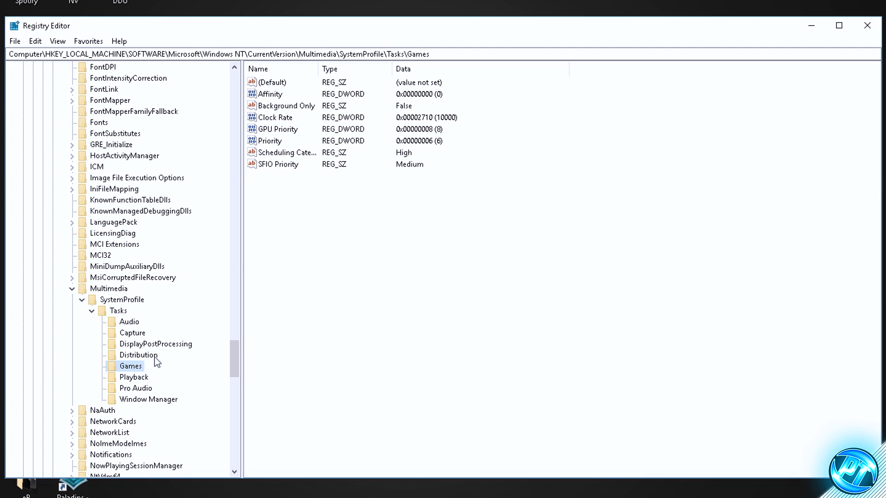
# Step: Set the Games key's Priority value to 6 and its GPU Priority value to 8, both hexadecimal
pyautogui.click(272, 142)
pyautogui.doubleClick(277, 144)
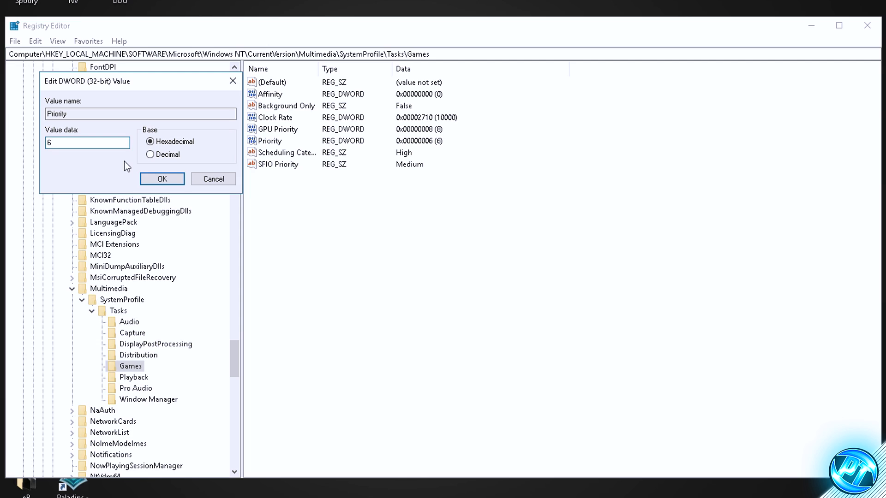
pyautogui.click(180, 179)
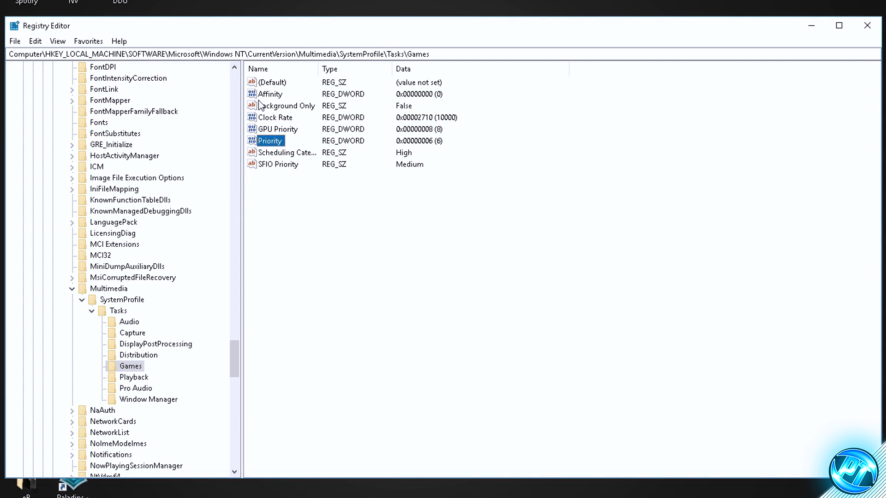
pyautogui.doubleClick(286, 131)
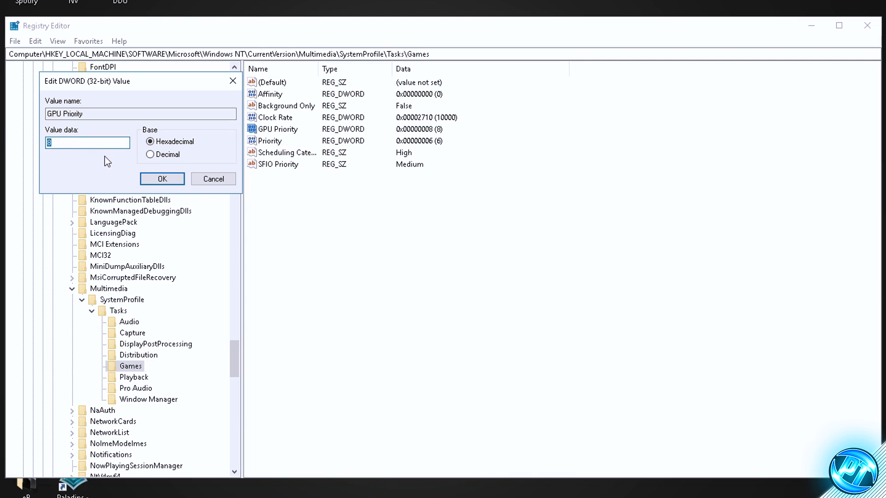
pyautogui.write('8')
pyautogui.click(156, 180)
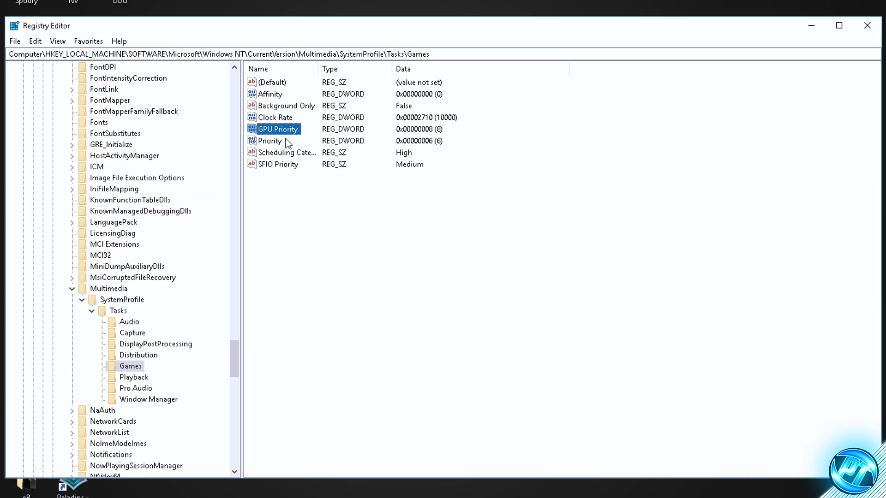
# Step: Set the Scheduling Category value of the Games key to High
pyautogui.click(281, 156)
pyautogui.doubleClick(282, 156)
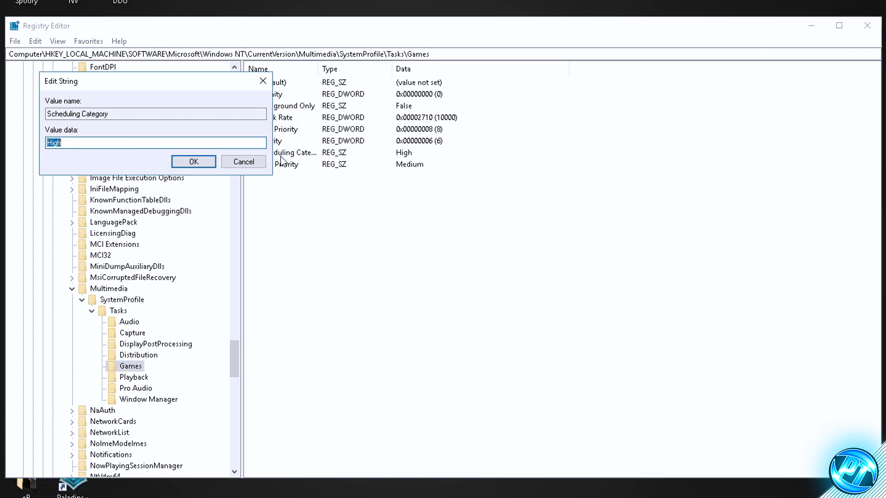
pyautogui.write('Me')
pyautogui.press('BackSpace')
pyautogui.press('BackSpace')
pyautogui.press('BackSpace')
pyautogui.press('BackSpace')
pyautogui.press('BackSpace')
pyautogui.click(184, 162)
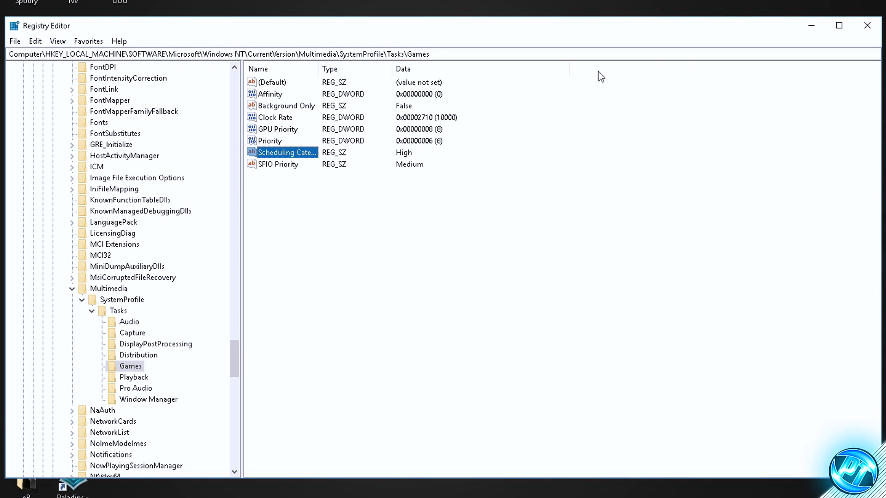
# Step: Close the Registry Editor and open the properties of the default Realtek Speakers playback device
pyautogui.click(867, 25)
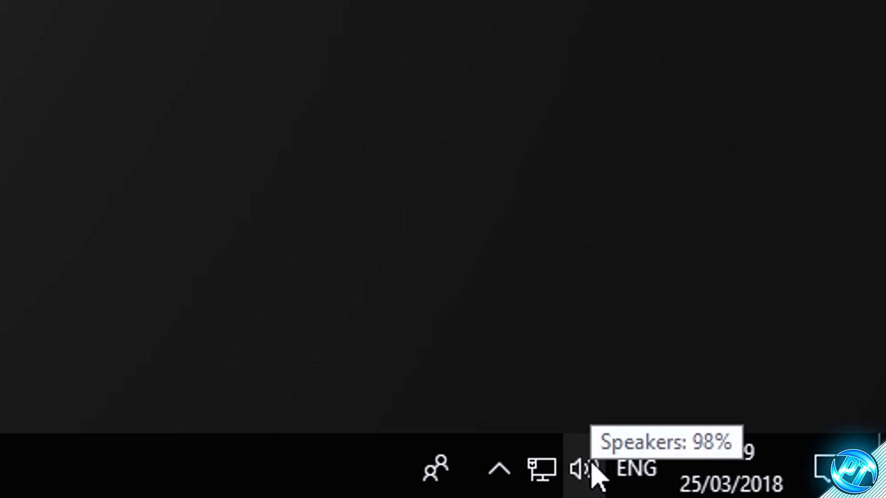
pyautogui.rightClick(810, 490)
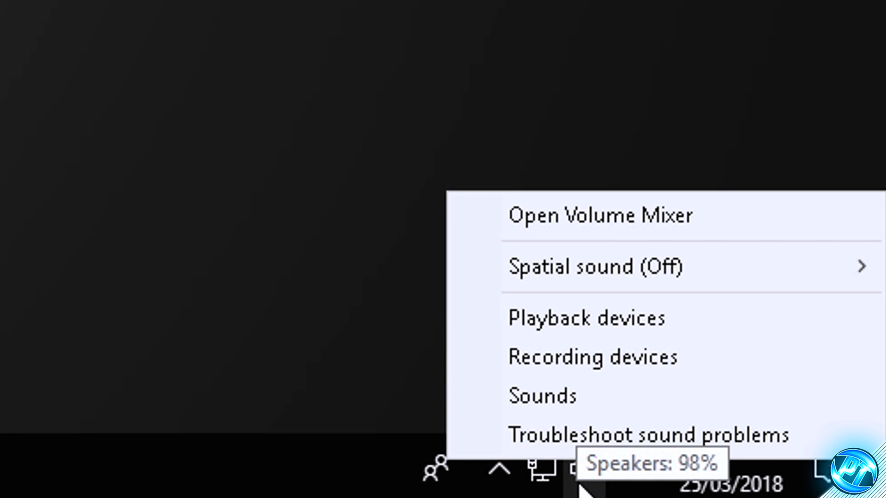
pyautogui.click(589, 325)
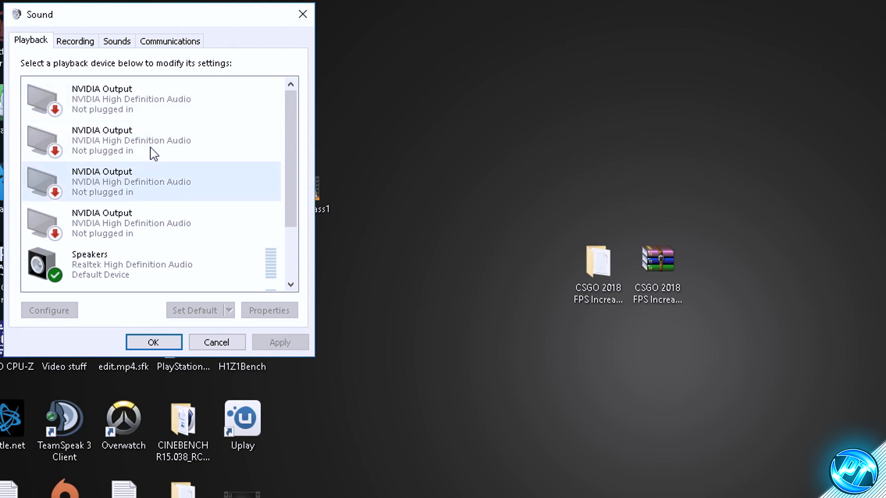
pyautogui.scroll(-2, 113, 212)
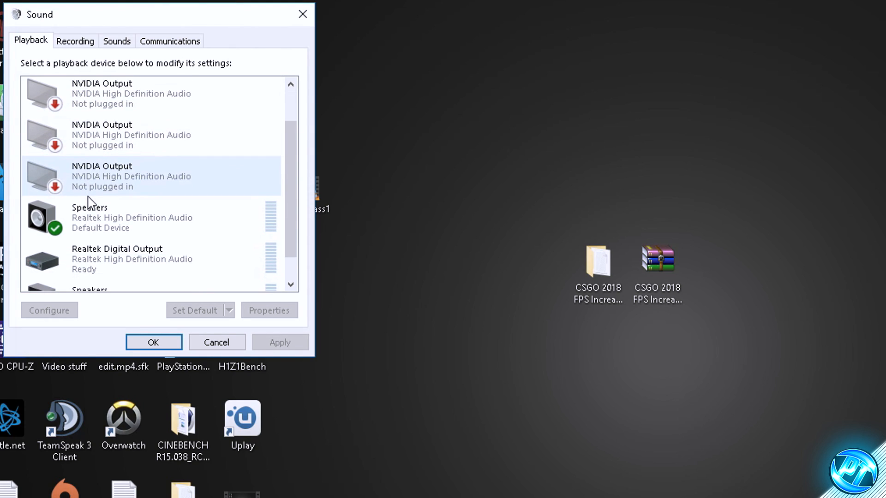
pyautogui.scroll(1, 192, 208)
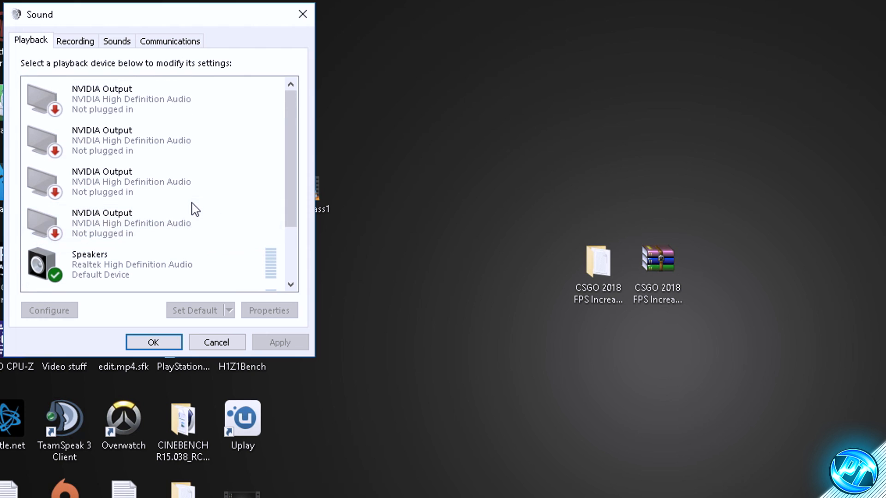
pyautogui.scroll(-2, 192, 206)
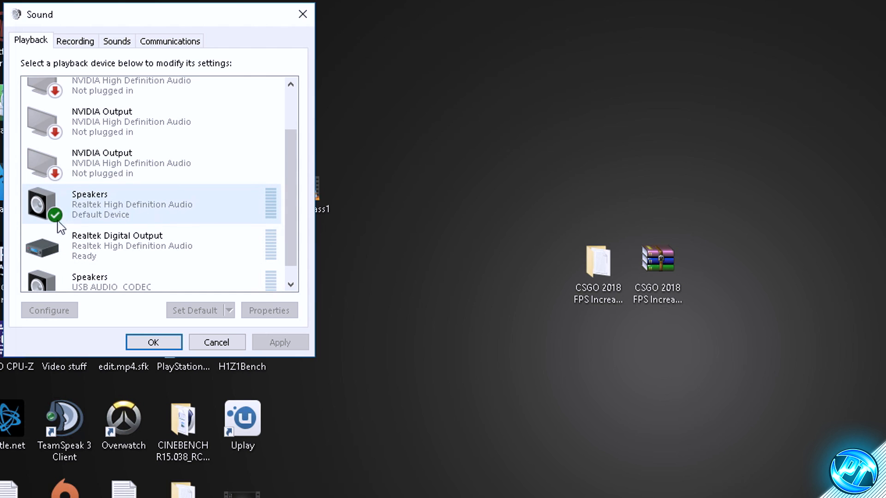
pyautogui.click(118, 205)
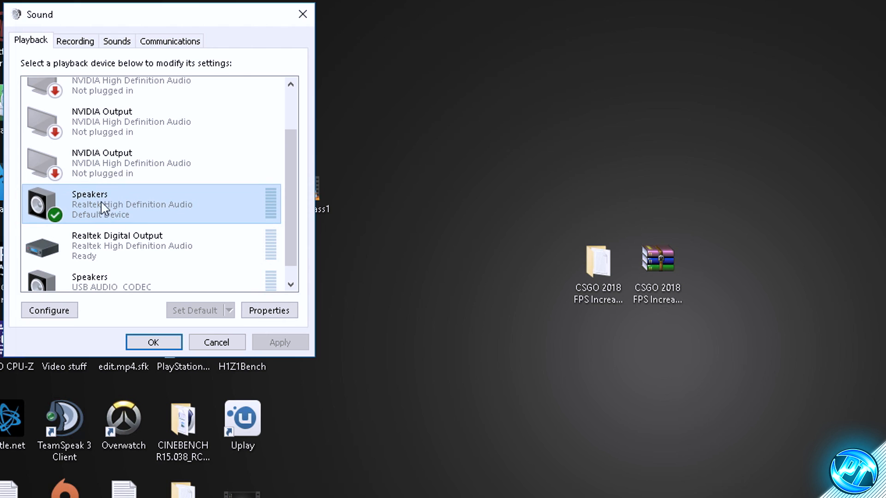
pyautogui.rightClick(103, 203)
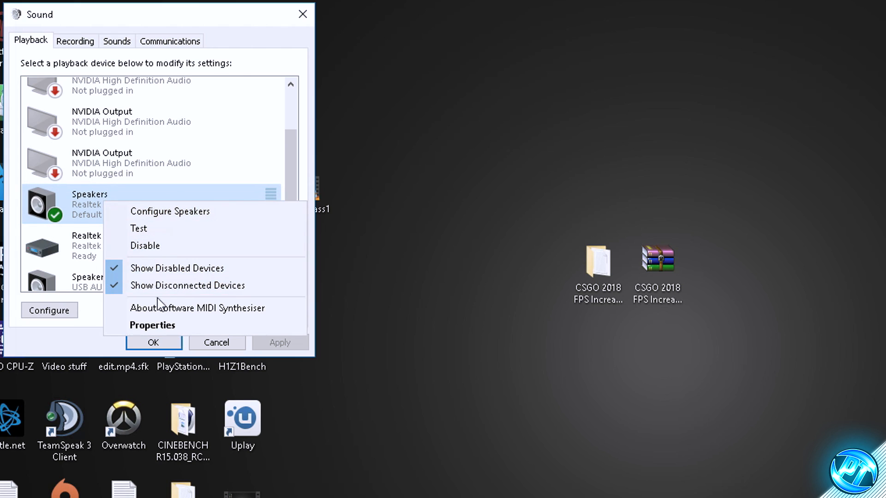
pyautogui.click(138, 325)
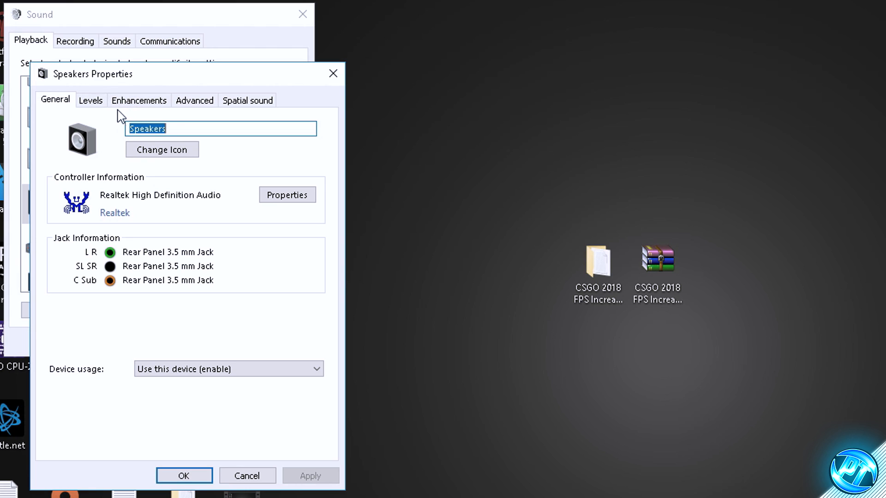
# Step: Review the speakers' enhancements, set their default format to 16 bit, 44100 Hz (CD Quality), and accept the sound settings
pyautogui.click(130, 103)
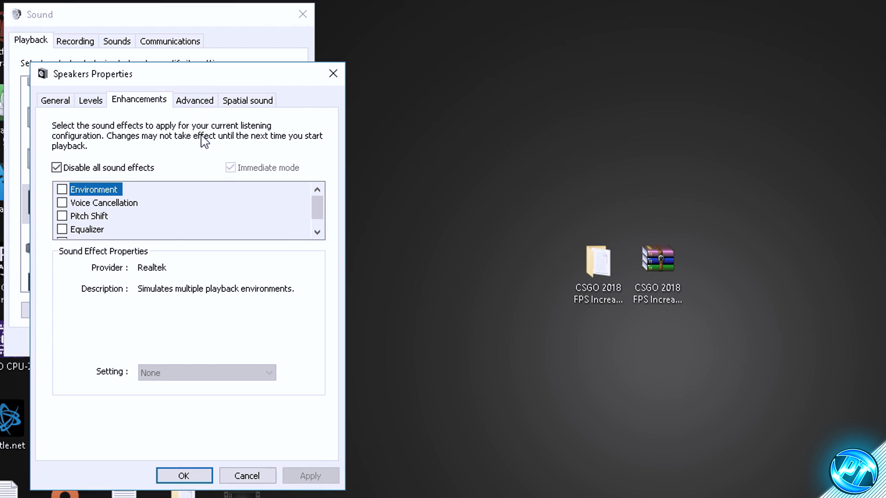
pyautogui.click(192, 105)
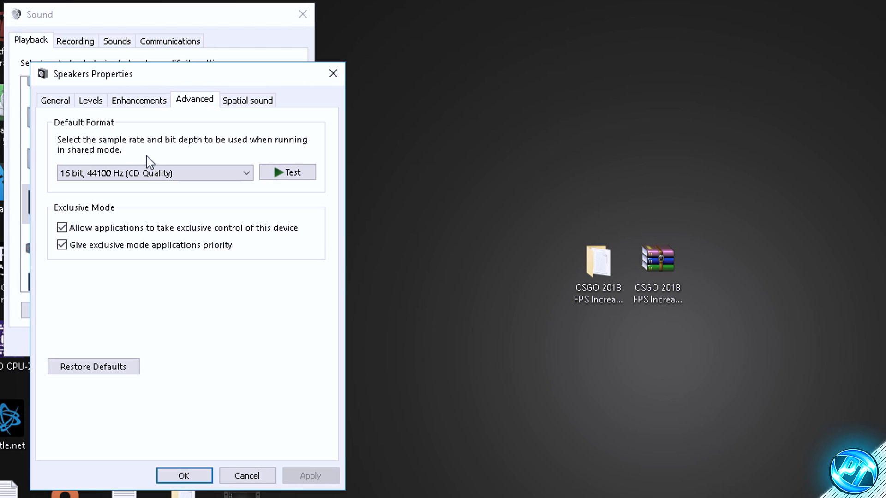
pyautogui.click(193, 174)
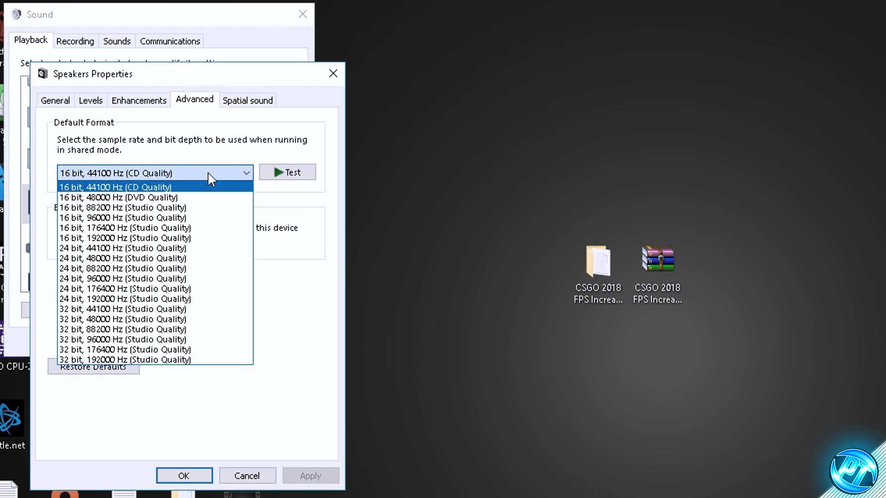
pyautogui.click(148, 189)
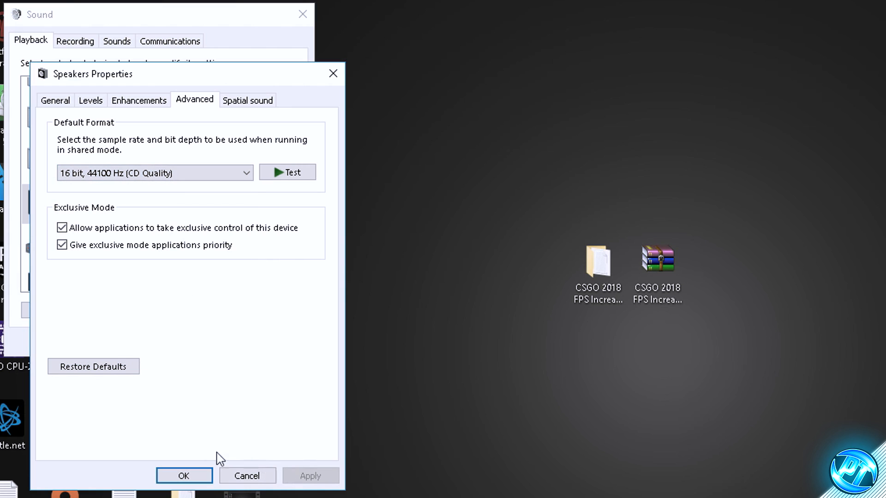
pyautogui.click(186, 472)
pyautogui.click(155, 342)
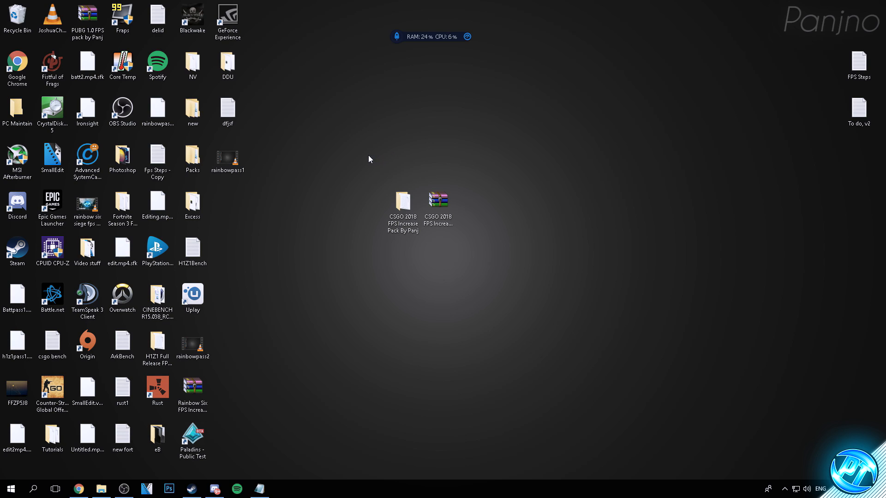
# Step: Open This PC's properties and bring up the Performance settings from the advanced system settings
pyautogui.press('super')
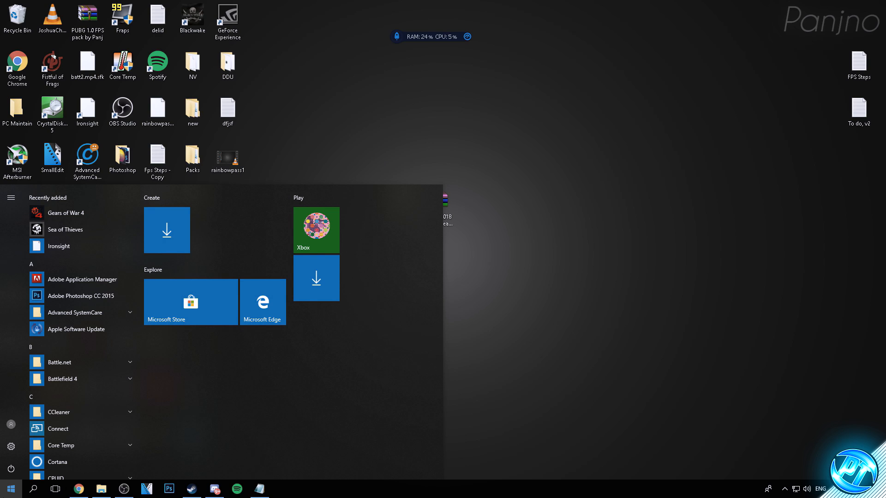
pyautogui.write('this pc')
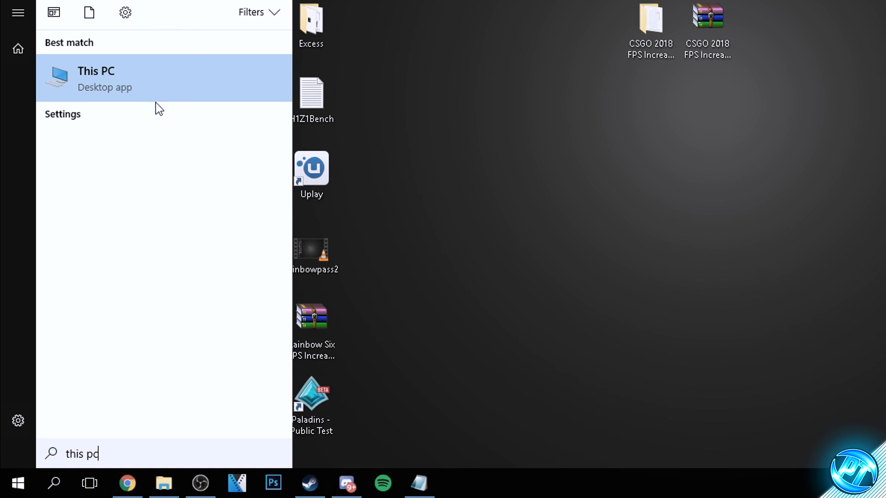
pyautogui.rightClick(130, 83)
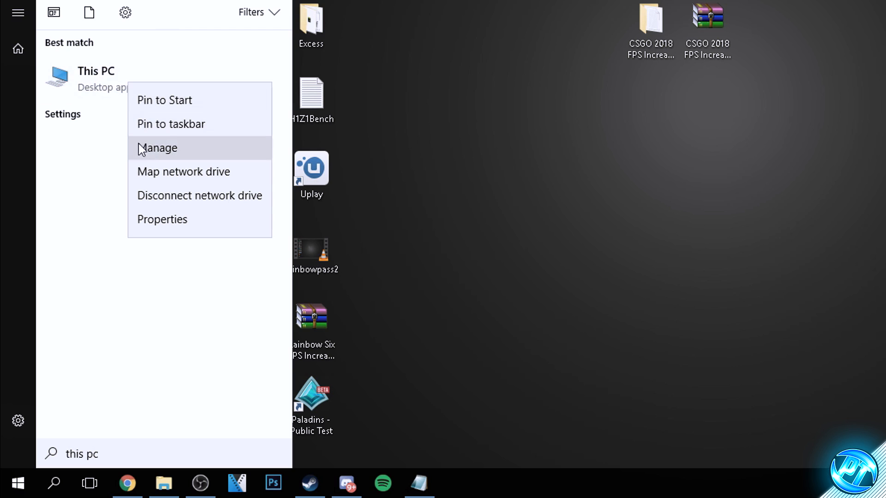
pyautogui.click(161, 219)
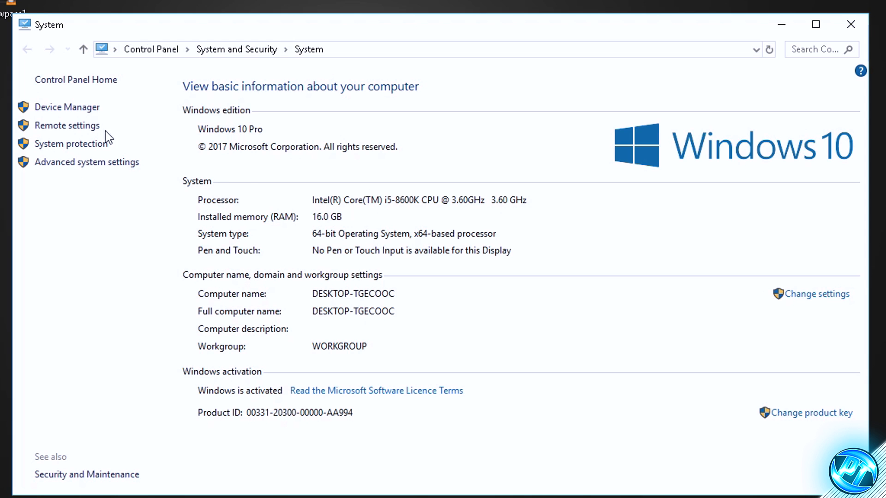
pyautogui.click(86, 164)
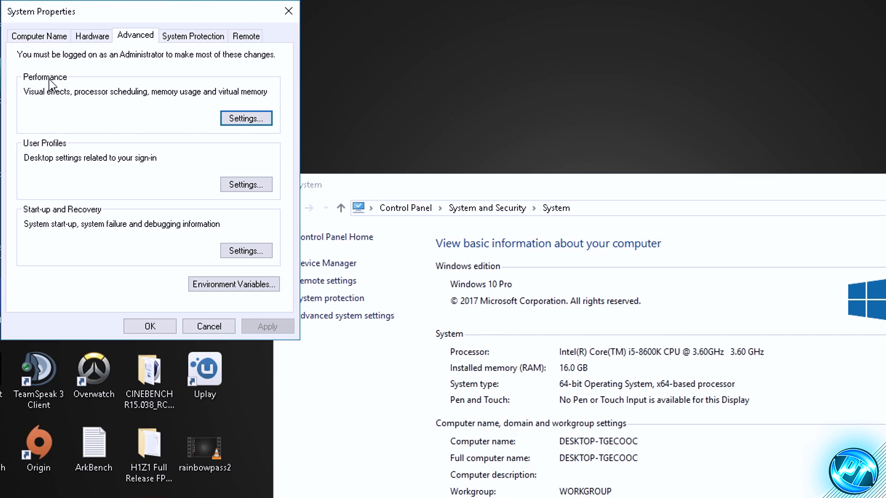
pyautogui.click(222, 119)
# Step: Switch the visual effects to Custom and turn off every effect in the list
pyautogui.click(47, 148)
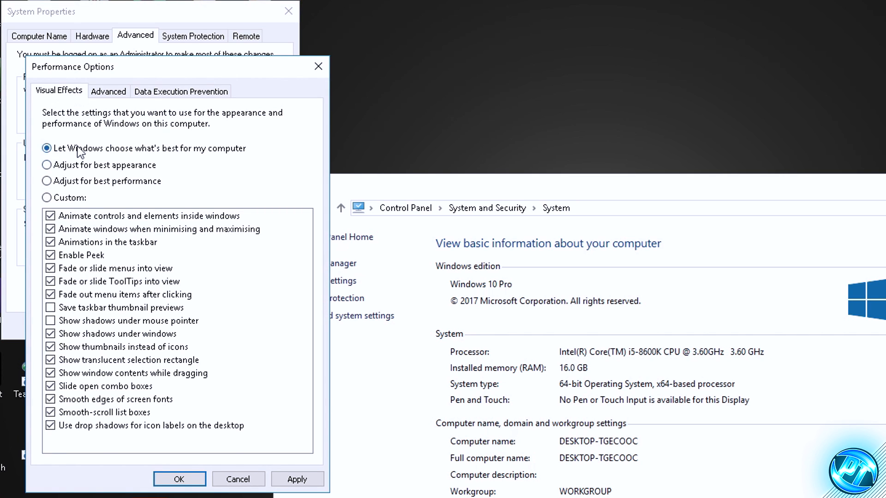
pyautogui.click(48, 199)
pyautogui.click(52, 216)
pyautogui.click(50, 229)
pyautogui.click(50, 242)
pyautogui.click(51, 255)
pyautogui.click(51, 268)
pyautogui.click(50, 281)
pyautogui.click(51, 295)
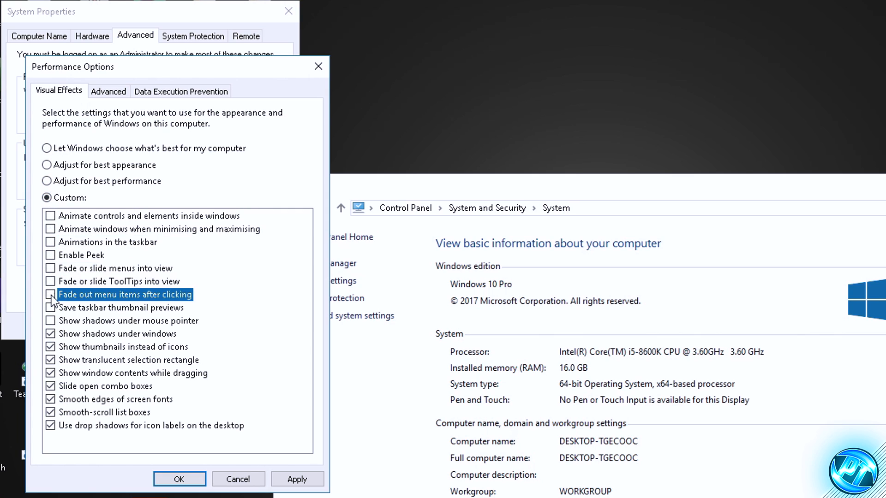
pyautogui.click(50, 334)
pyautogui.click(51, 346)
pyautogui.click(50, 360)
pyautogui.click(50, 373)
pyautogui.click(51, 386)
pyautogui.click(50, 400)
pyautogui.click(51, 412)
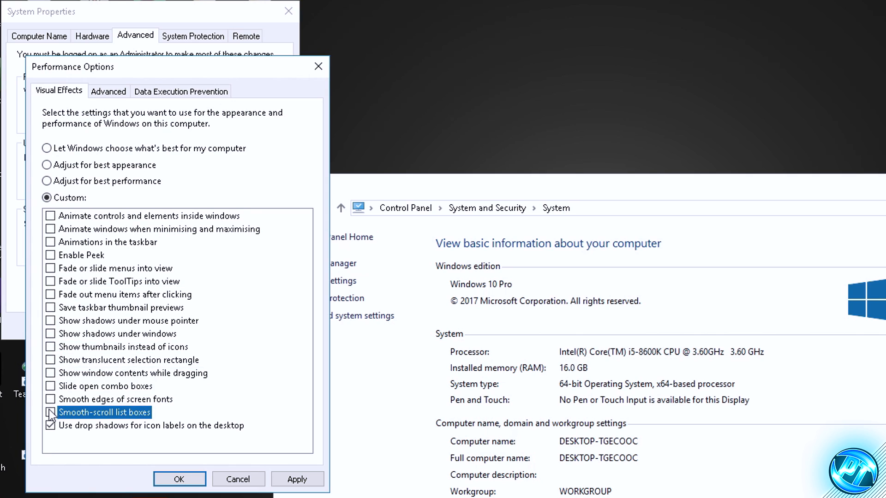
pyautogui.click(50, 425)
# Step: Enable Show thumbnails instead of icons, leave Smooth edges of screen fonts off, and apply the visual effects
pyautogui.click(50, 399)
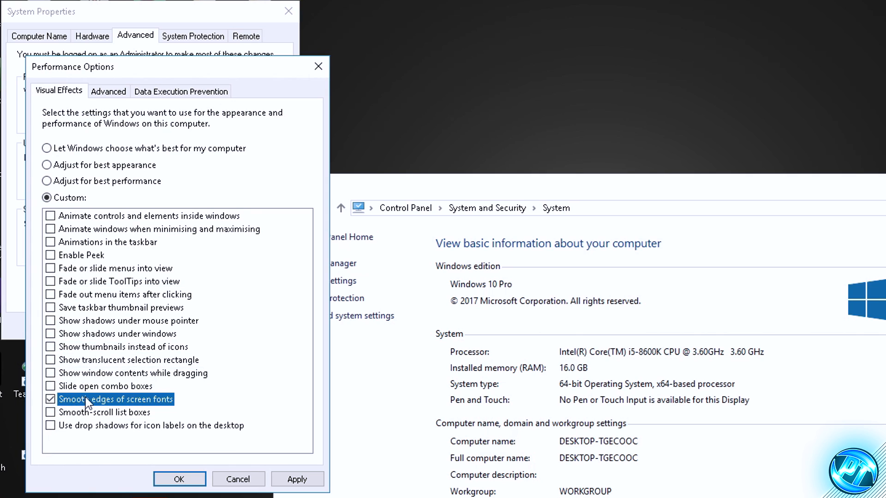
pyautogui.click(70, 347)
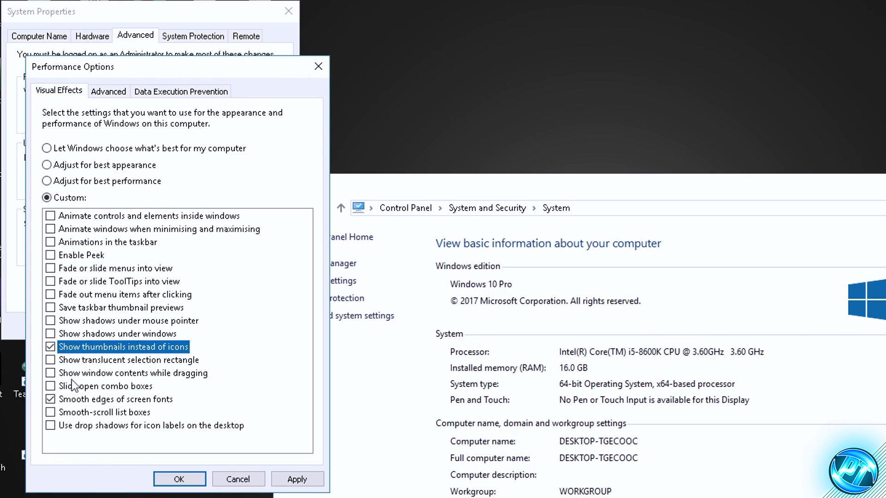
pyautogui.click(59, 399)
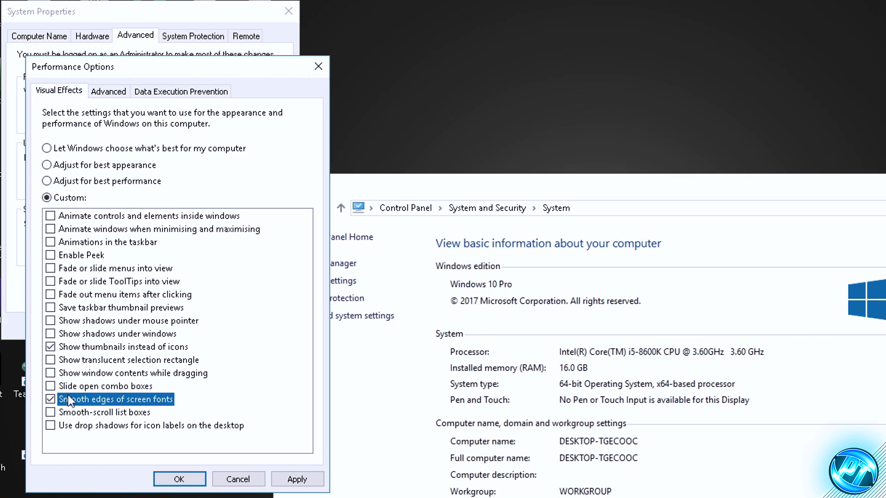
pyautogui.click(54, 400)
pyautogui.click(295, 479)
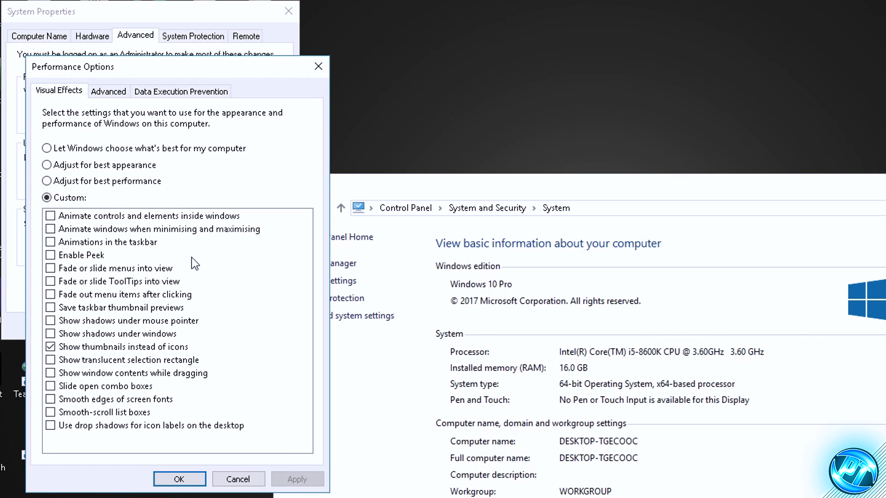
# Step: Set processor scheduling to favour Programs, and turn off automatic paging file management for all drives in Virtual Memory
pyautogui.click(110, 93)
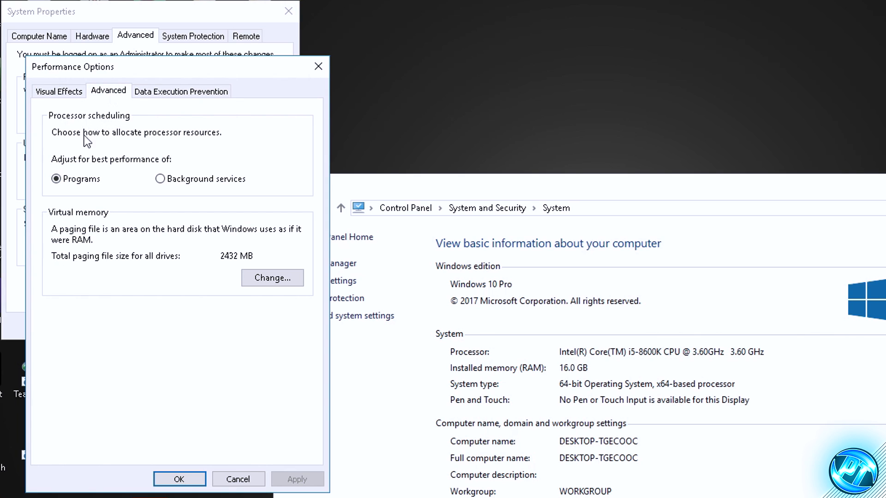
pyautogui.click(72, 181)
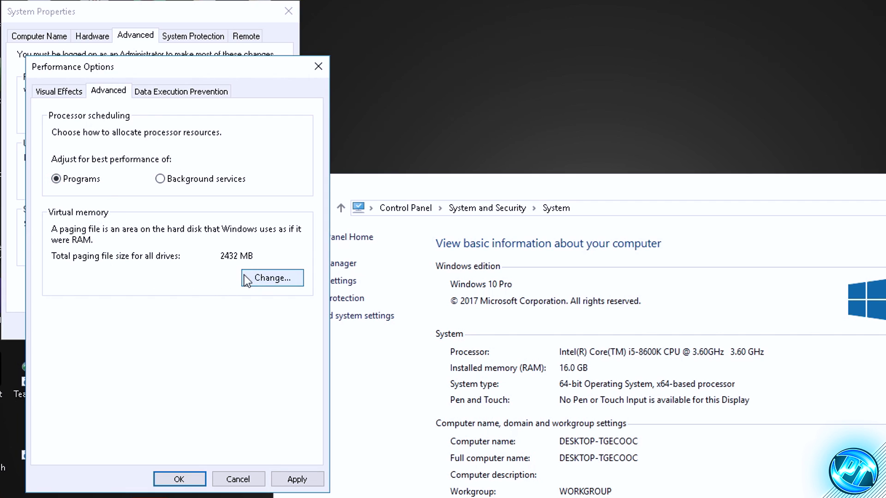
pyautogui.click(261, 279)
pyautogui.click(117, 133)
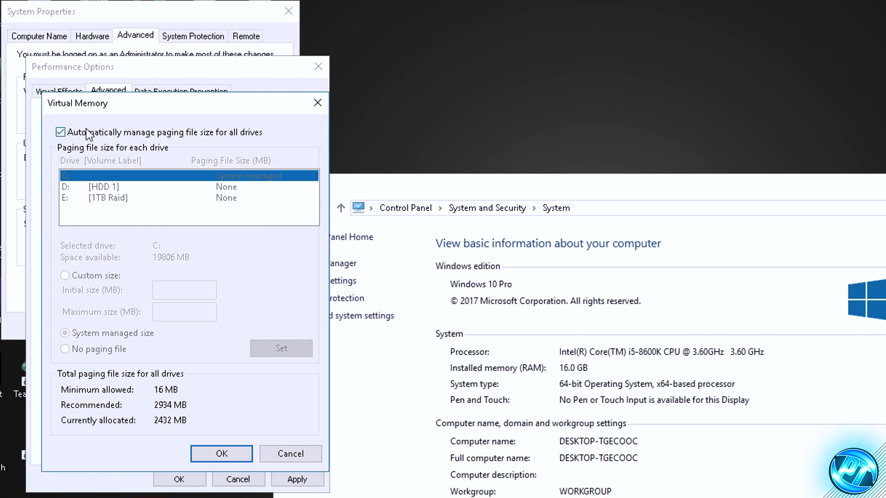
pyautogui.click(61, 133)
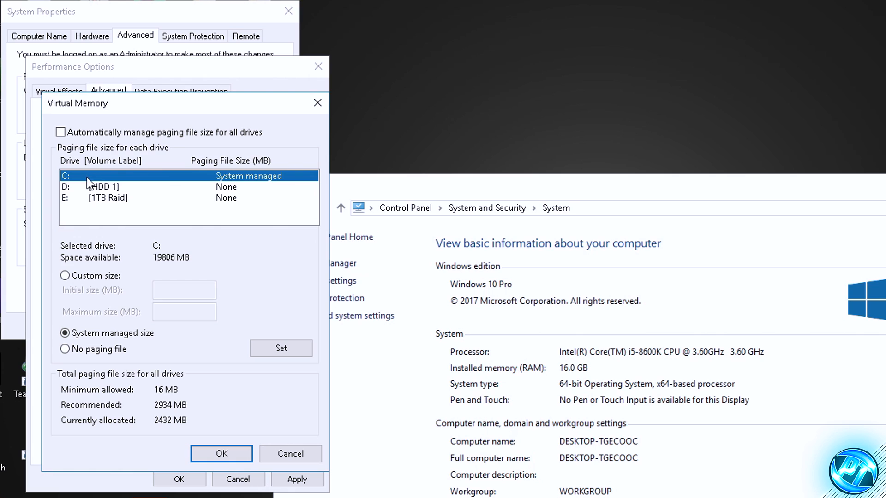
# Step: Set drive C: to No paging file, accepting the warning, and set drive E: to No paging file too
pyautogui.click(81, 350)
pyautogui.click(282, 348)
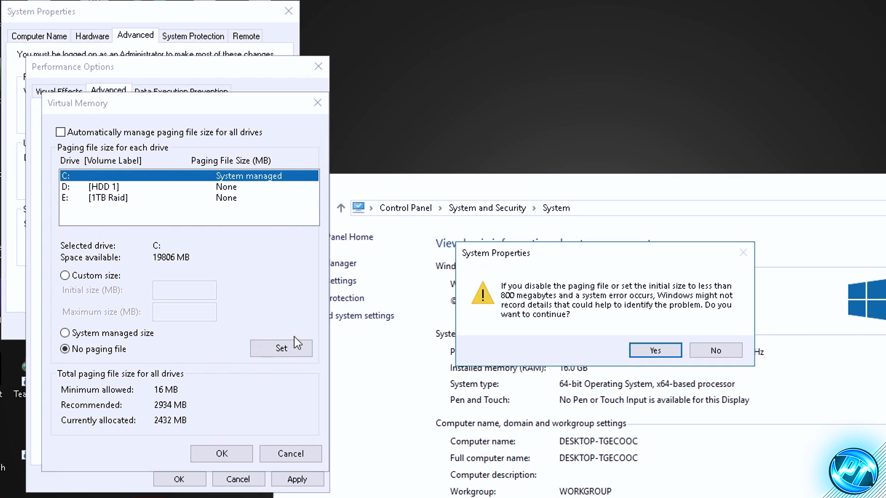
pyautogui.click(655, 350)
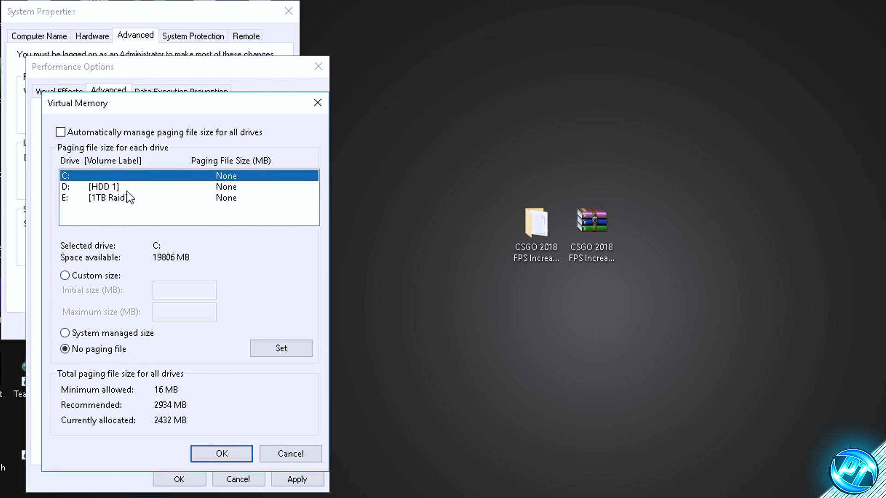
pyautogui.click(113, 179)
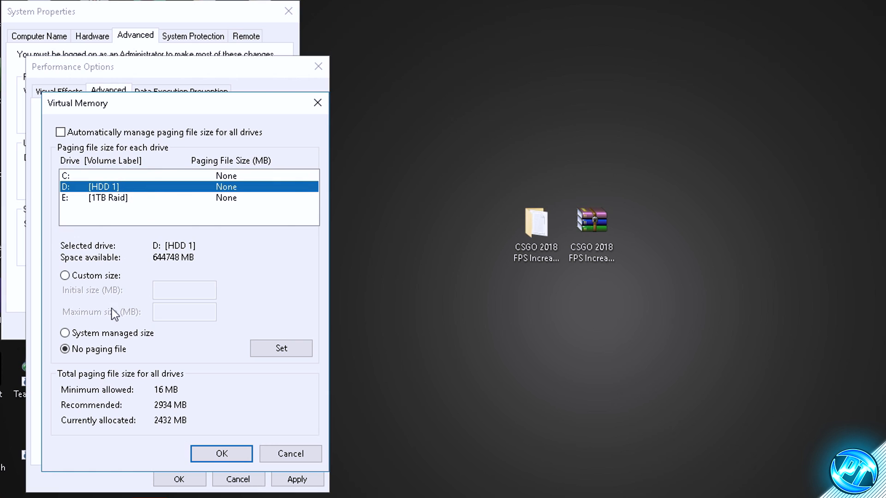
pyautogui.click(97, 199)
pyautogui.click(281, 349)
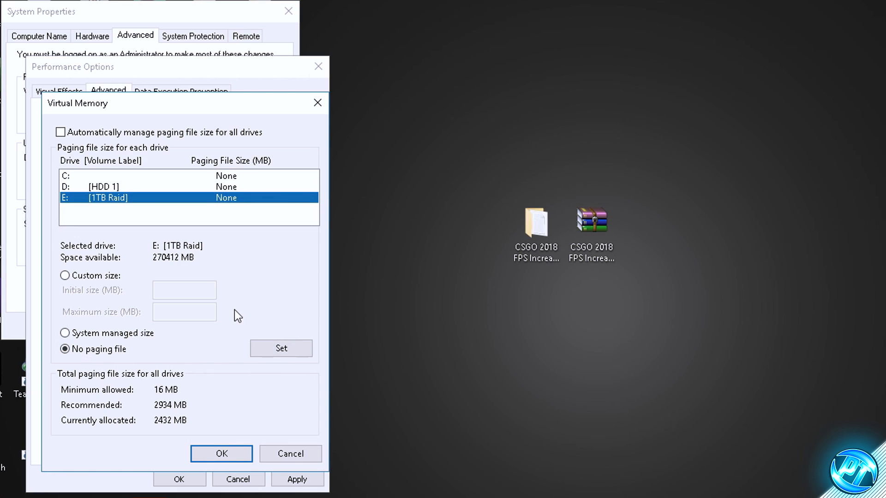
# Step: Set drive C:'s paging file to System managed size
pyautogui.click(129, 176)
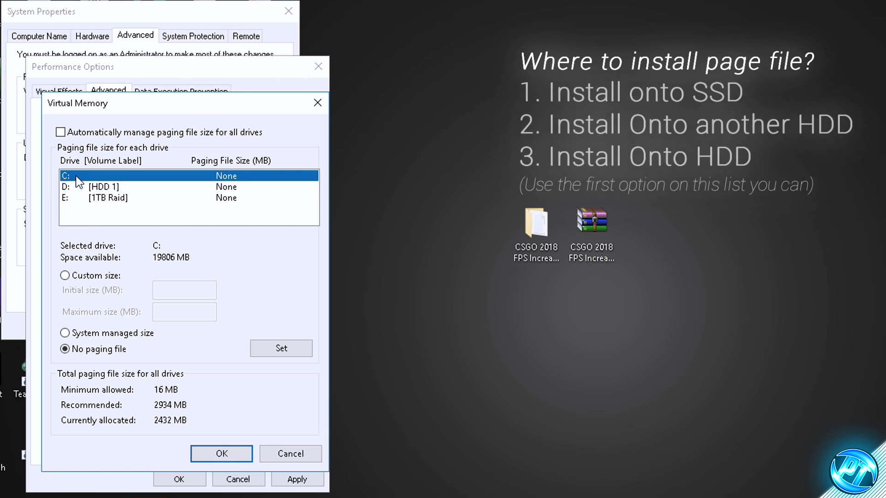
pyautogui.click(73, 332)
pyautogui.click(282, 351)
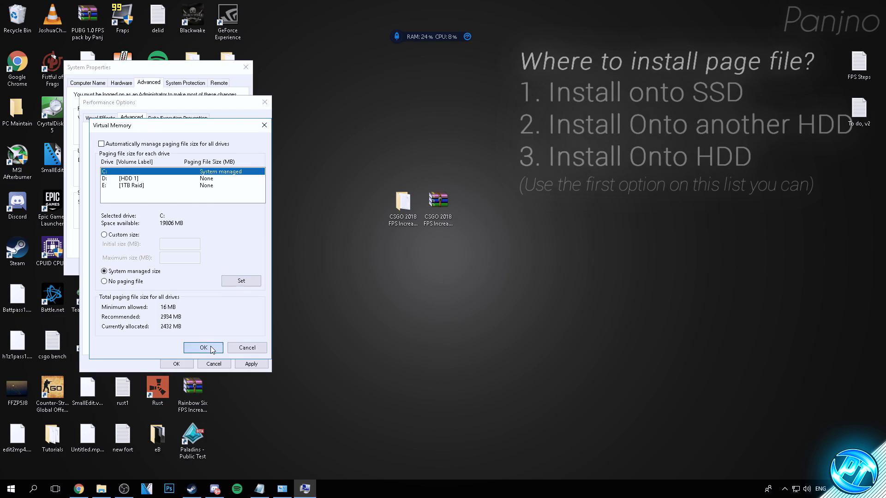
# Step: Confirm the virtual memory changes, apply and close the performance and system properties, and postpone the computer restart
pyautogui.click(231, 452)
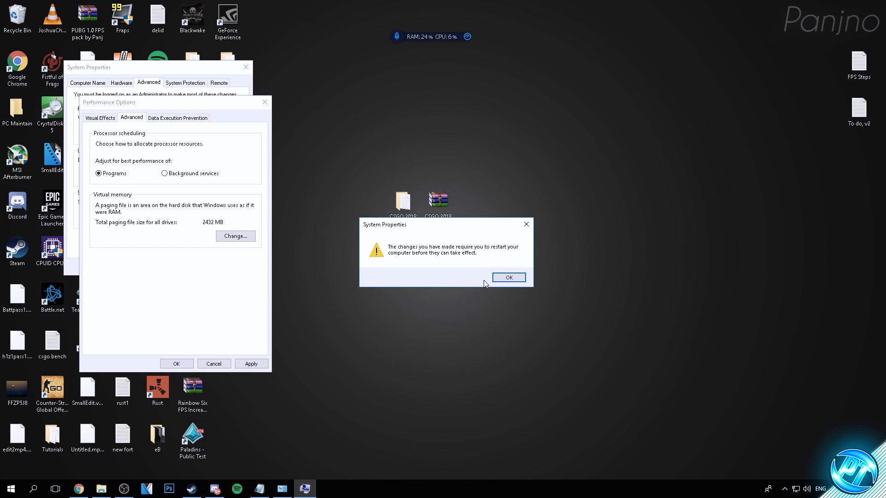
pyautogui.click(508, 277)
pyautogui.click(251, 364)
pyautogui.click(177, 364)
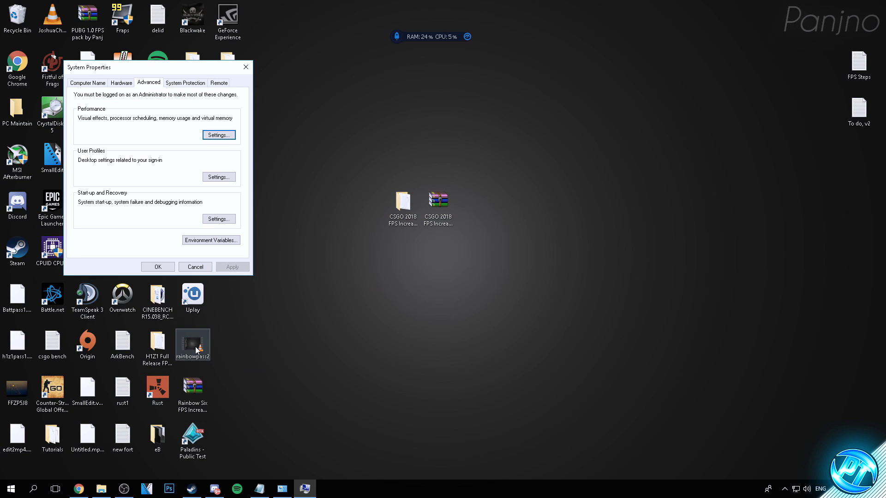
pyautogui.click(158, 267)
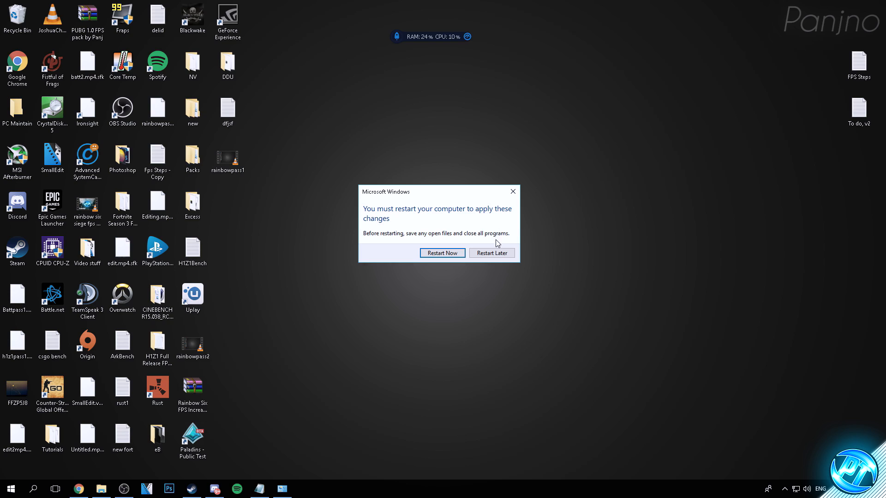
pyautogui.click(492, 254)
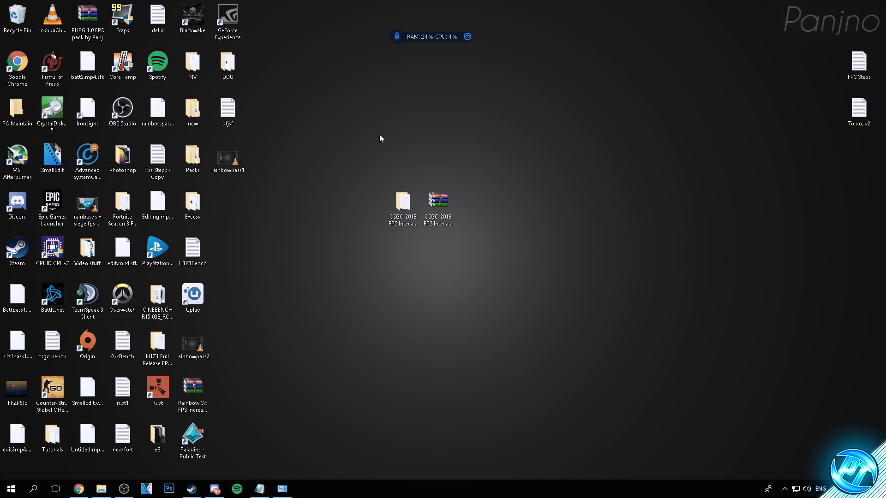
# Step: Switch to Chrome and review the automatic driver update options on the GeForce and AMD driver download pages
pyautogui.click(79, 489)
pyautogui.click(54, 5)
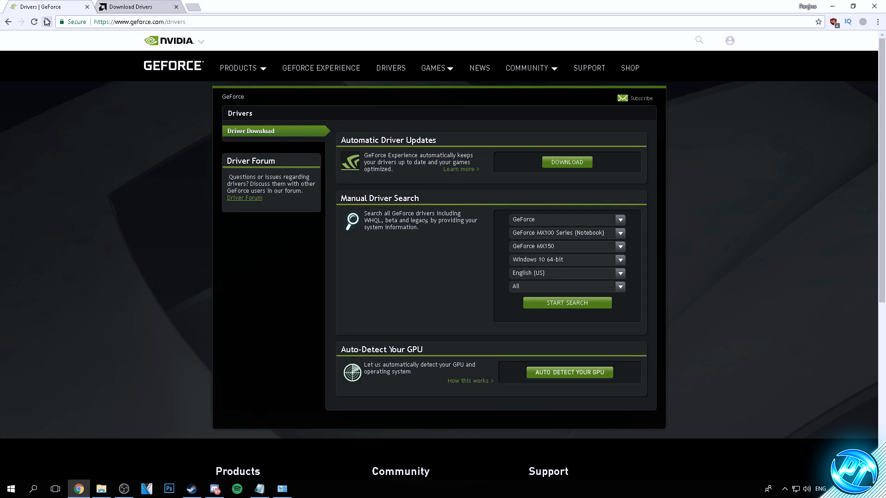
pyautogui.click(114, 5)
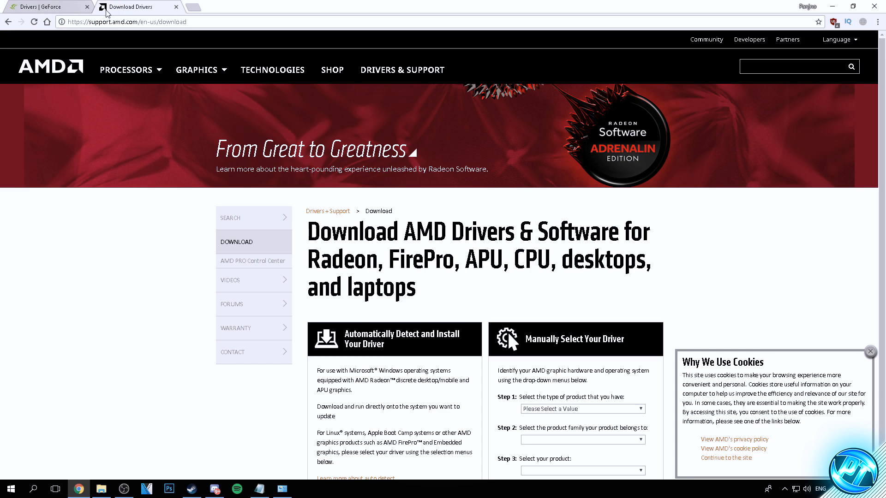
pyautogui.click(53, 9)
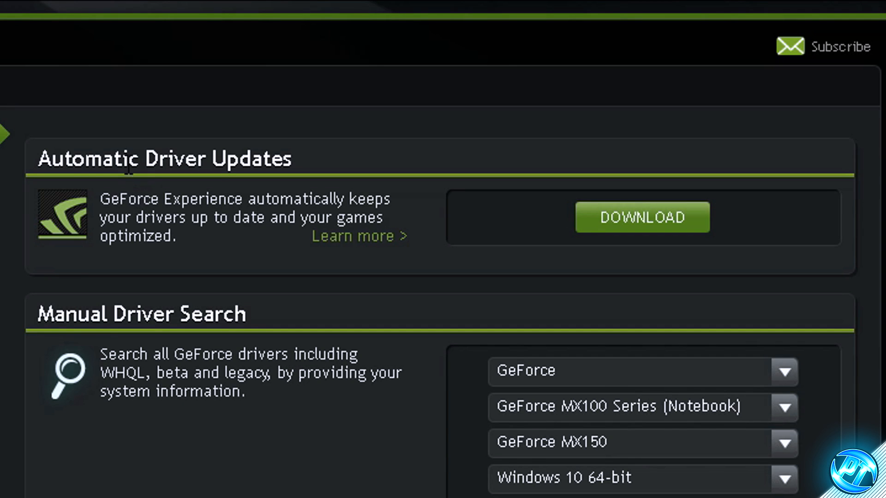
pyautogui.moveTo(70, 149); pyautogui.dragTo(212, 159)
pyautogui.click(301, 161)
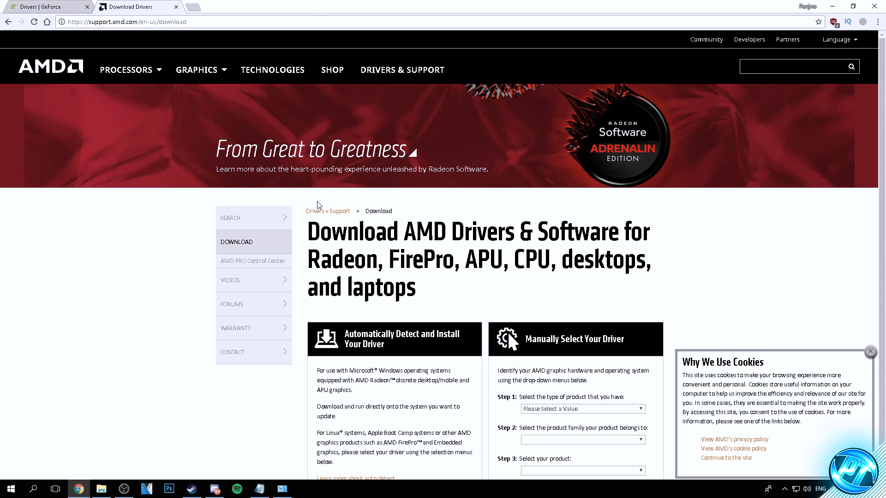
pyautogui.scroll(-1, 332, 253)
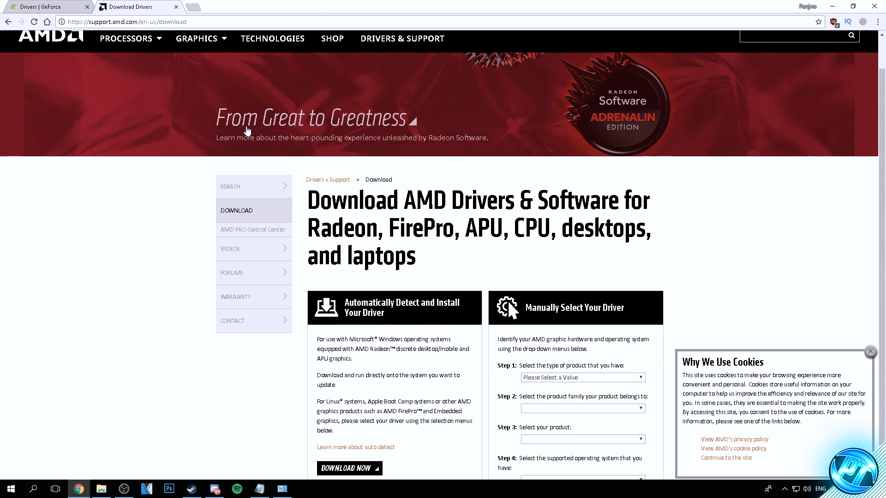
pyautogui.moveTo(355, 303)
pyautogui.mouseDown()
pyautogui.moveTo(430, 304)
pyautogui.moveTo(354, 304)
pyautogui.mouseUp()
pyautogui.click(435, 318)
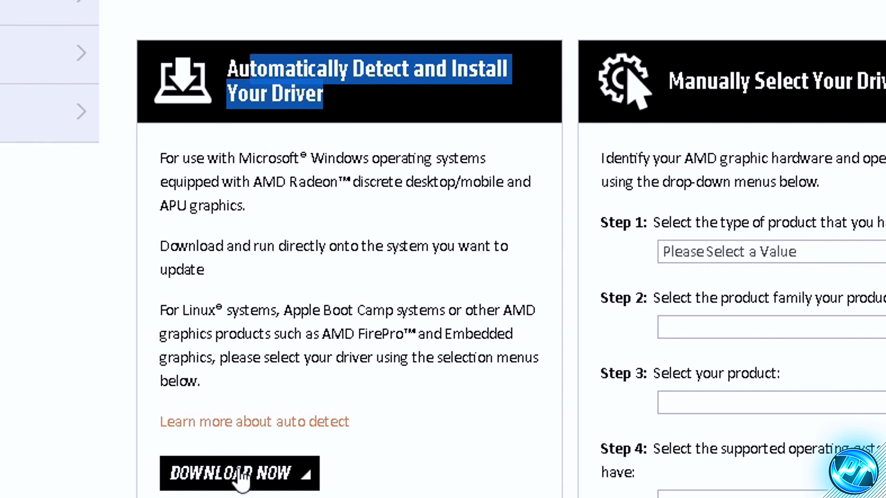
pyautogui.click(239, 473)
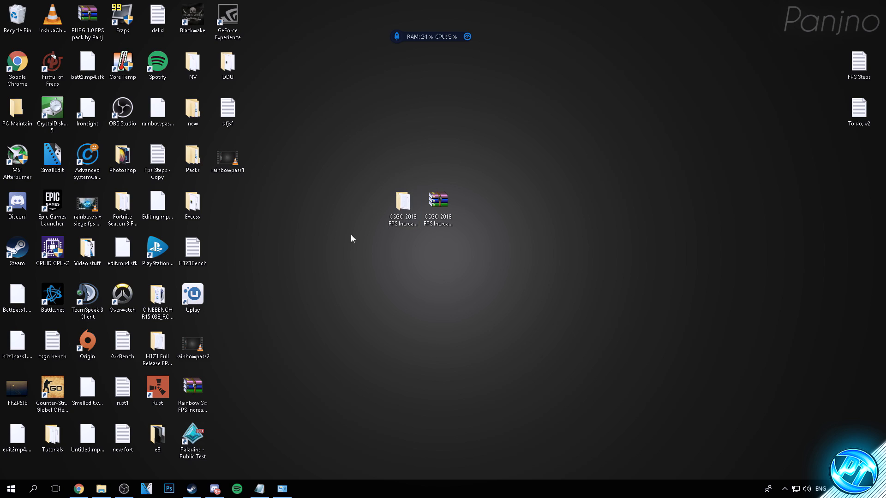
# Step: Launch nvidiaProfileInspector from the CSGO FPS pack's Optimizations folder and load the Counter-strike: Global Offensive profile
pyautogui.doubleClick(403, 203)
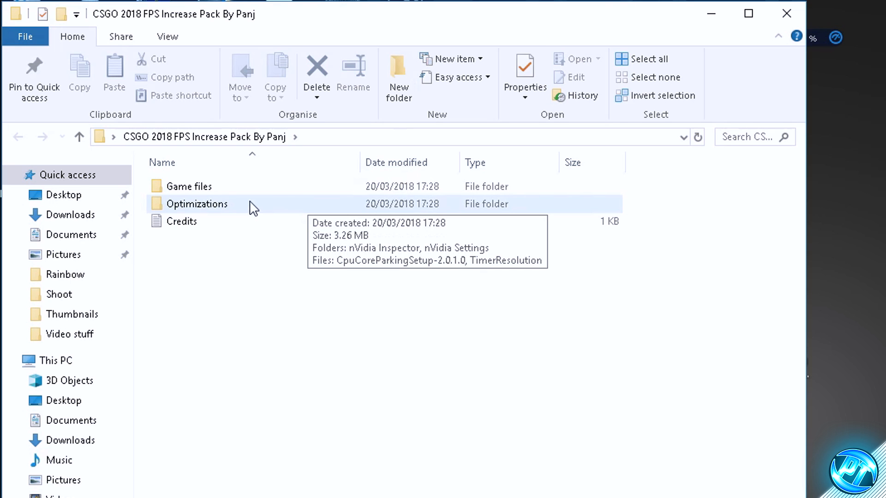
pyautogui.doubleClick(133, 129)
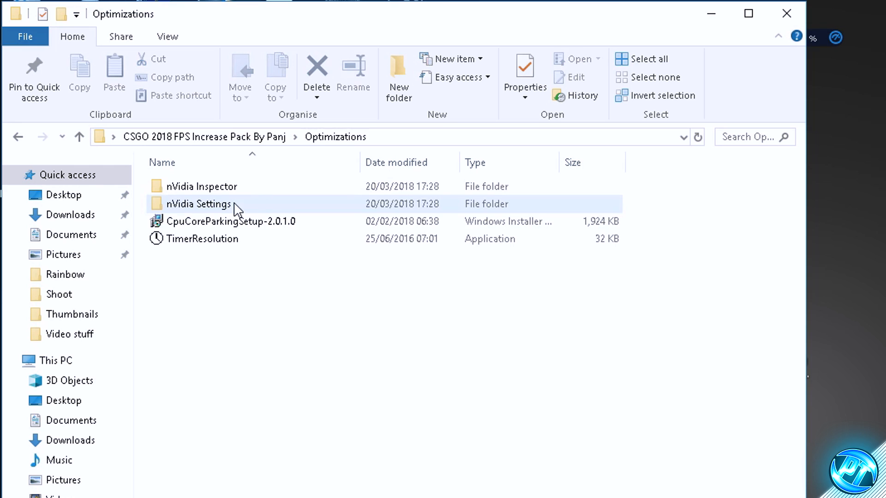
pyautogui.doubleClick(213, 187)
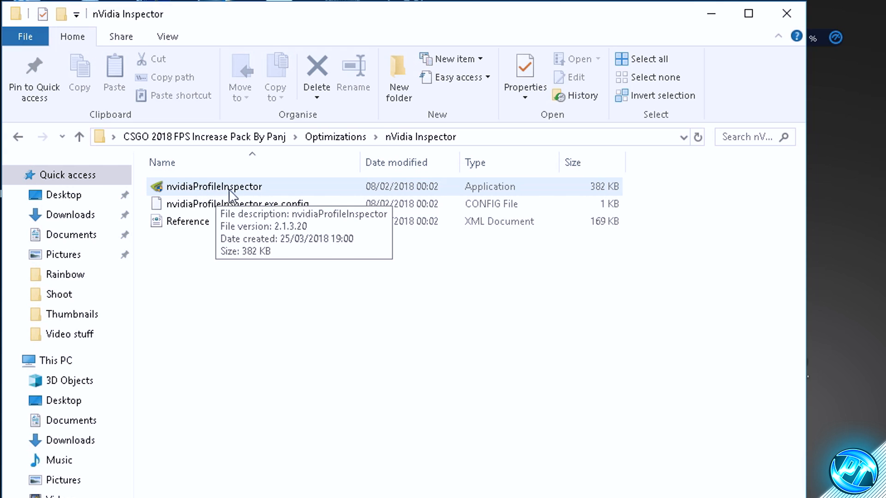
pyautogui.doubleClick(232, 193)
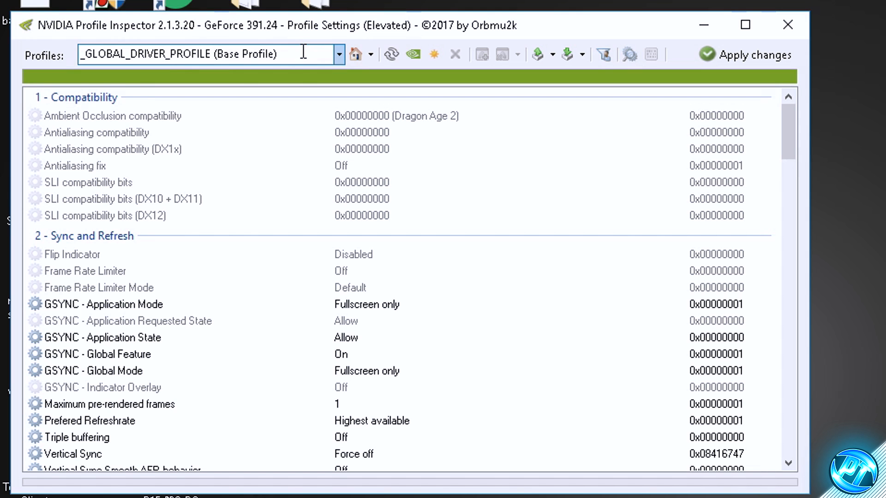
pyautogui.click(305, 51)
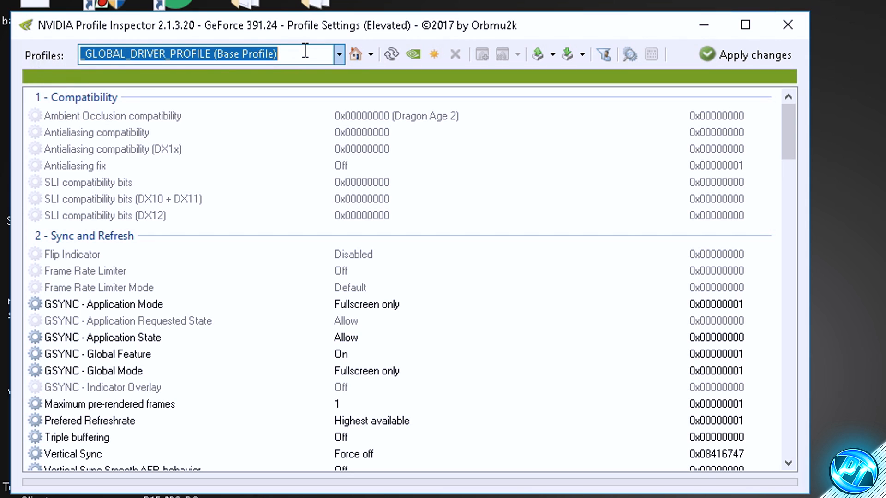
pyautogui.write('counter')
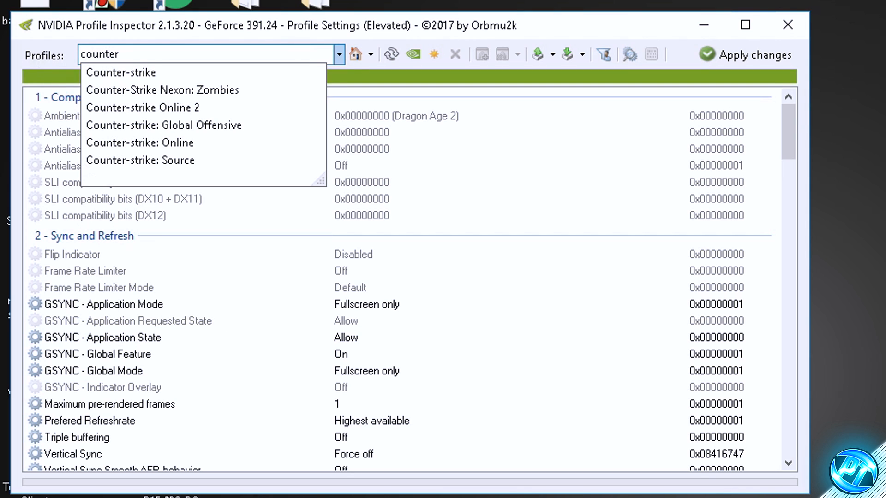
pyautogui.click(202, 124)
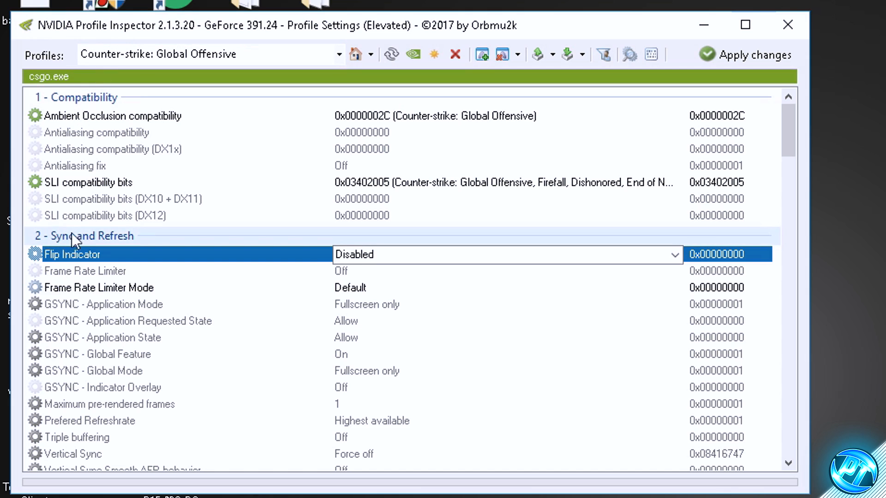
# Step: Set Frame Rate Limiter Mode to 0x00000004 PS_FRAMERATE_LIMITER_2_CONTROL_DELAY_FLIP_BY_FLIPMETERING, apply the changes and close the profile inspector
pyautogui.click(85, 289)
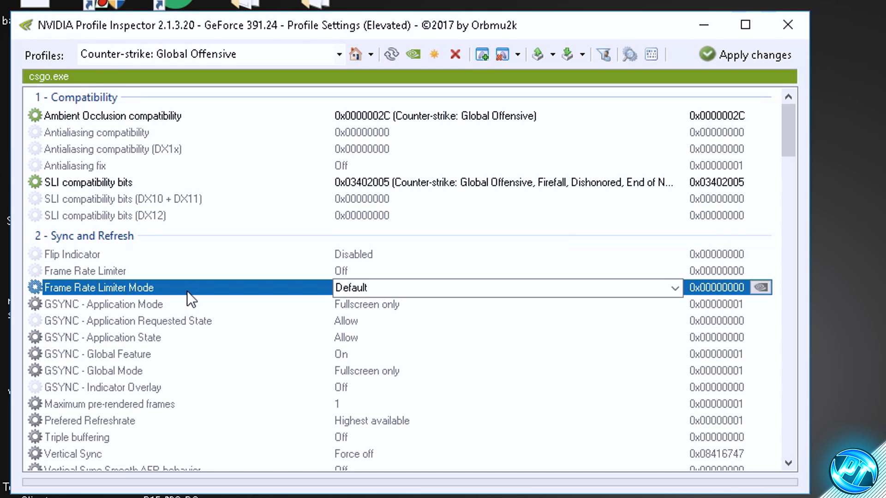
pyautogui.click(674, 290)
pyautogui.click(675, 291)
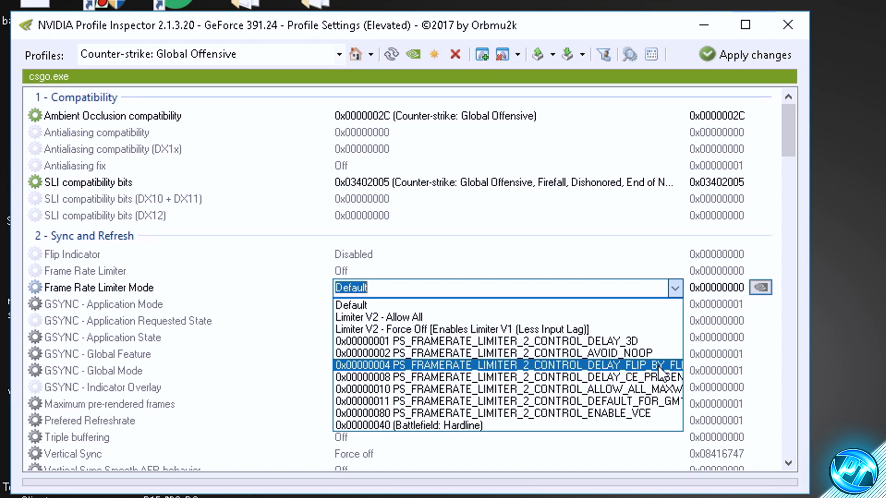
pyautogui.click(506, 364)
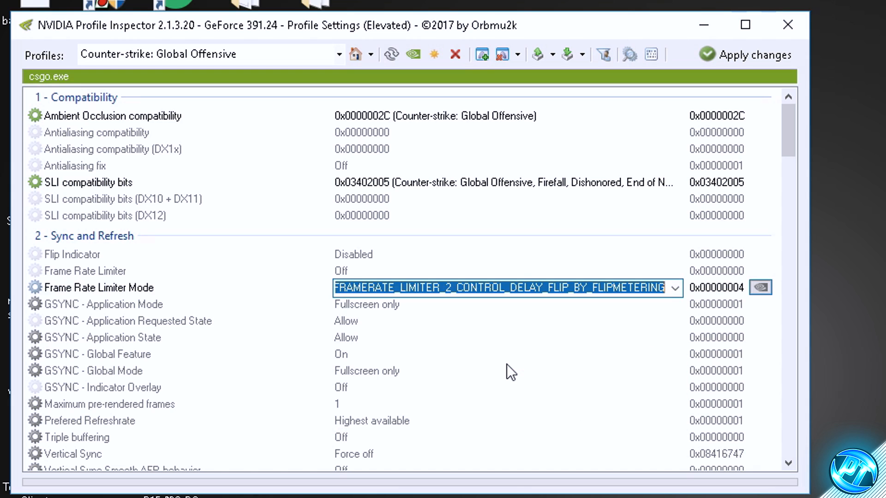
pyautogui.moveTo(395, 290); pyautogui.dragTo(616, 291)
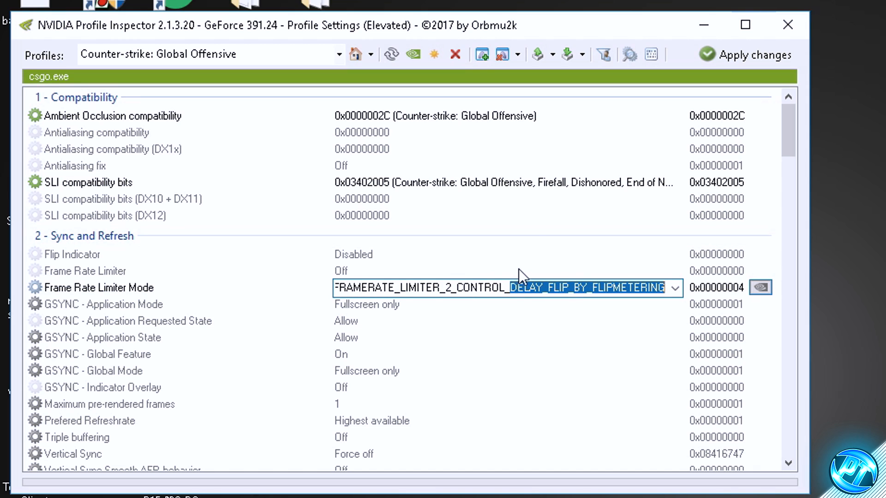
pyautogui.click(740, 56)
pyautogui.click(739, 58)
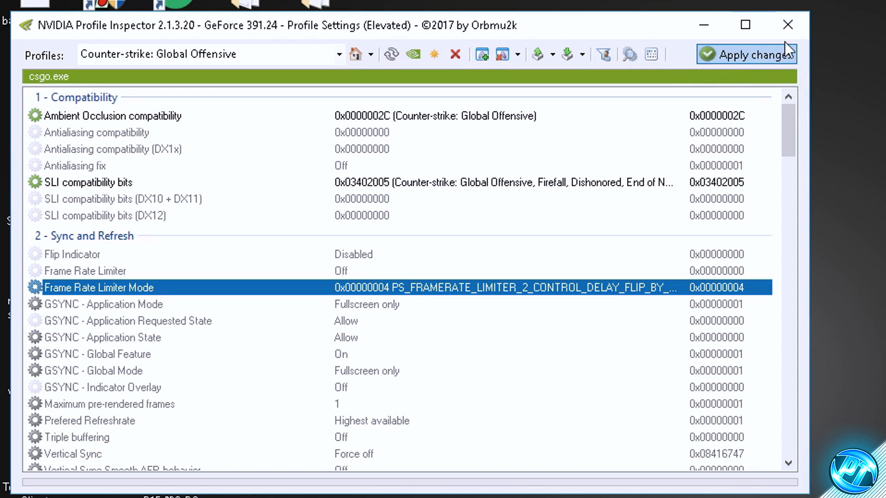
pyautogui.click(795, 29)
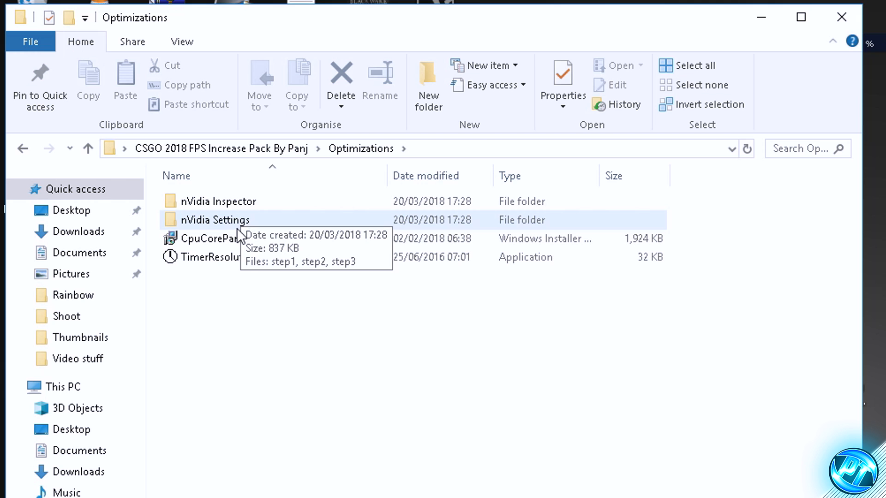
# Step: Look through the step1 to step3 pictures in the nVidia Settings folder, and return to the Optimizations folder
pyautogui.doubleClick(220, 218)
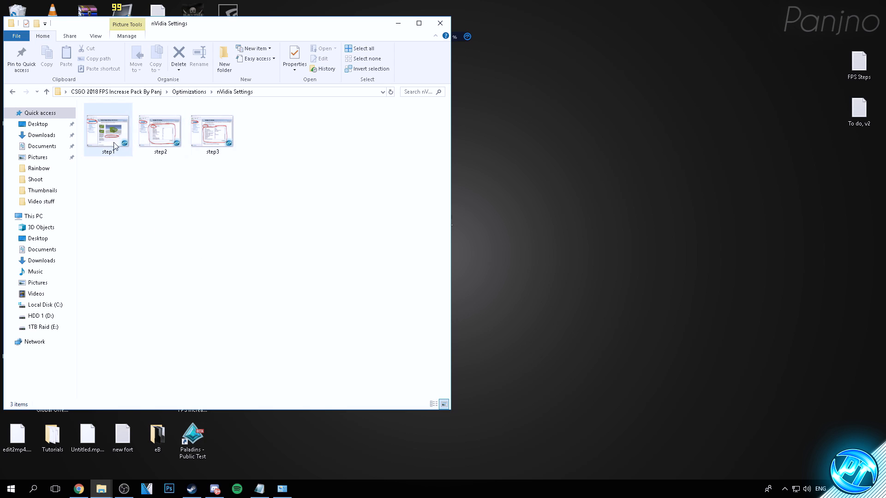
pyautogui.click(112, 141)
pyautogui.click(222, 138)
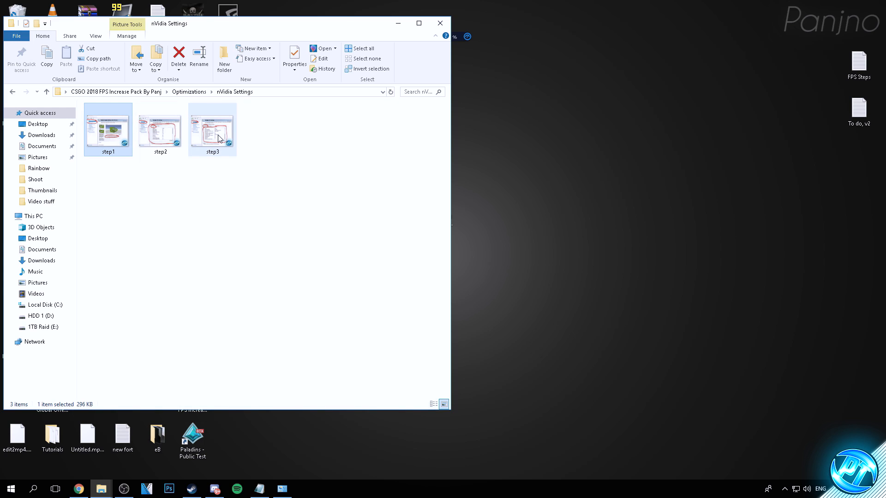
pyautogui.click(192, 92)
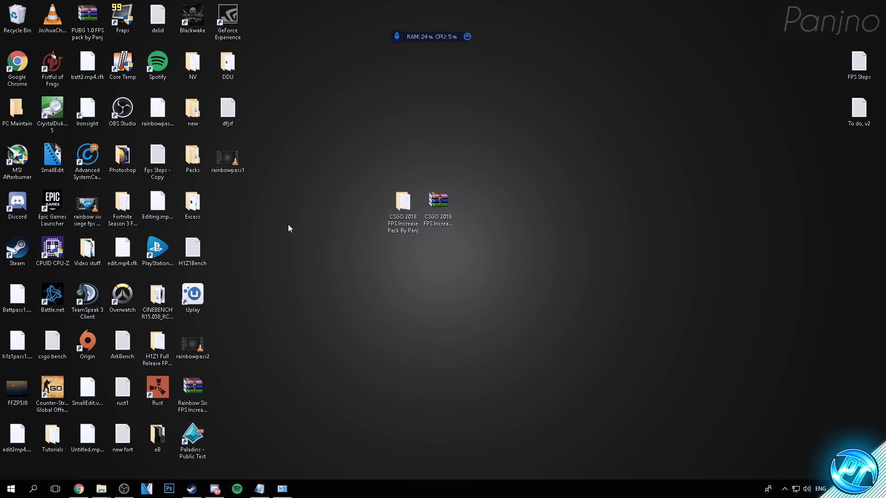
# Step: Search Windows for "power", open Edit power plan, and go up to the Power Options overview of available plans
pyautogui.press('super')
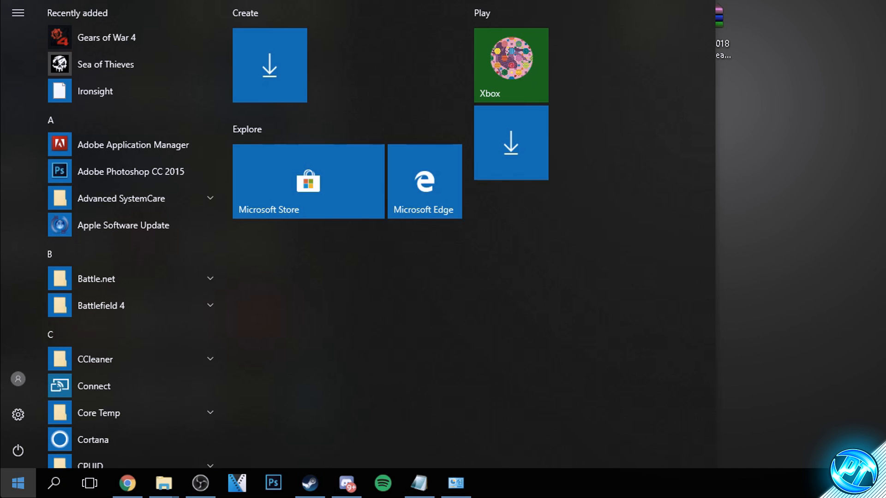
pyautogui.write('power')
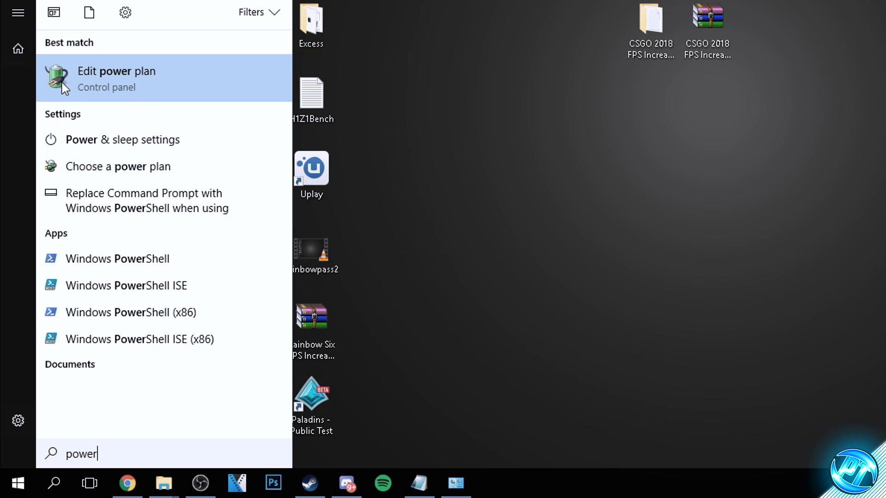
pyautogui.click(62, 82)
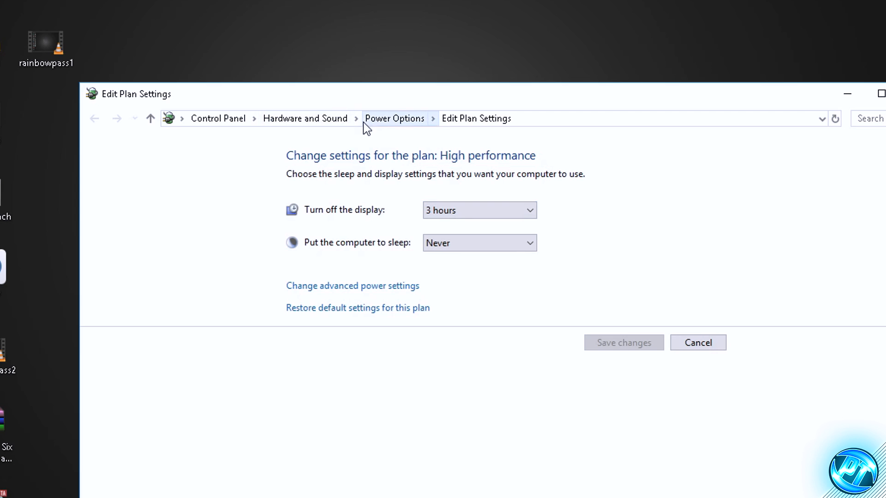
pyautogui.click(692, 17)
pyautogui.moveTo(409, 96); pyautogui.dragTo(337, 25)
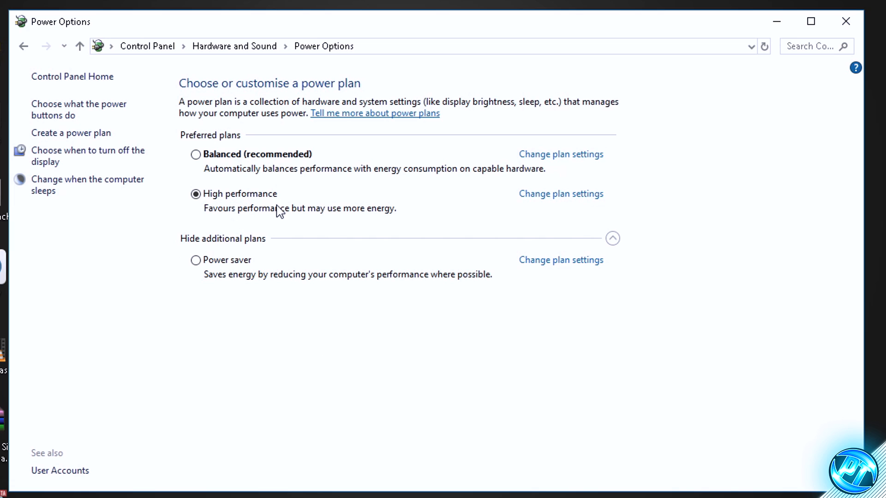
# Step: Show the additional power plans and open the advanced power settings of the High performance plan
pyautogui.click(609, 241)
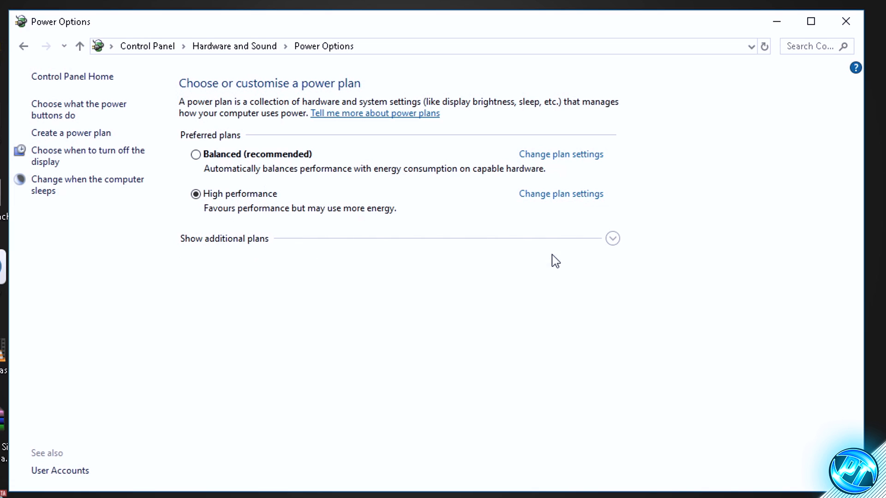
pyautogui.click(612, 243)
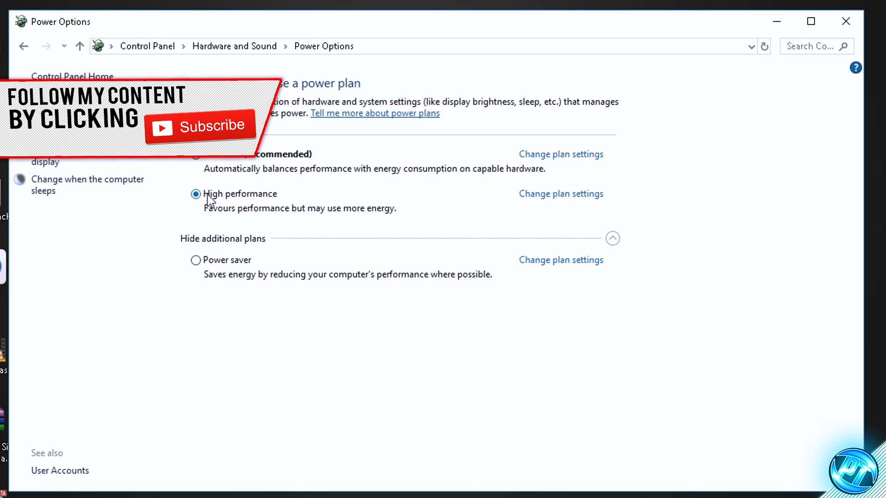
pyautogui.click(567, 195)
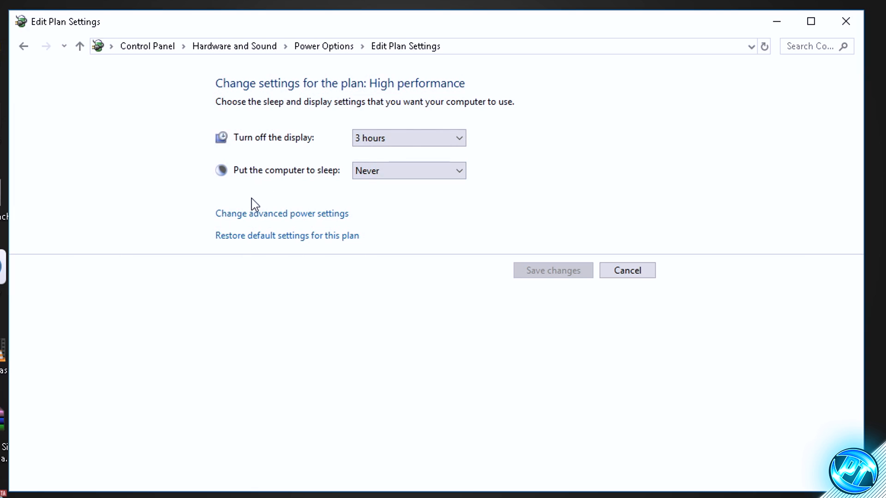
pyautogui.click(308, 215)
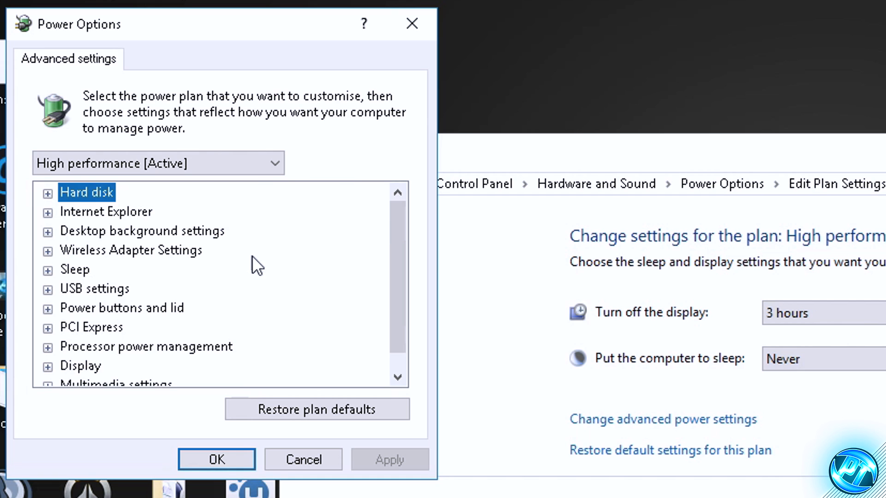
# Step: Set Turn off hard disk after to 0 minutes in the High performance plan and apply the change
pyautogui.click(48, 194)
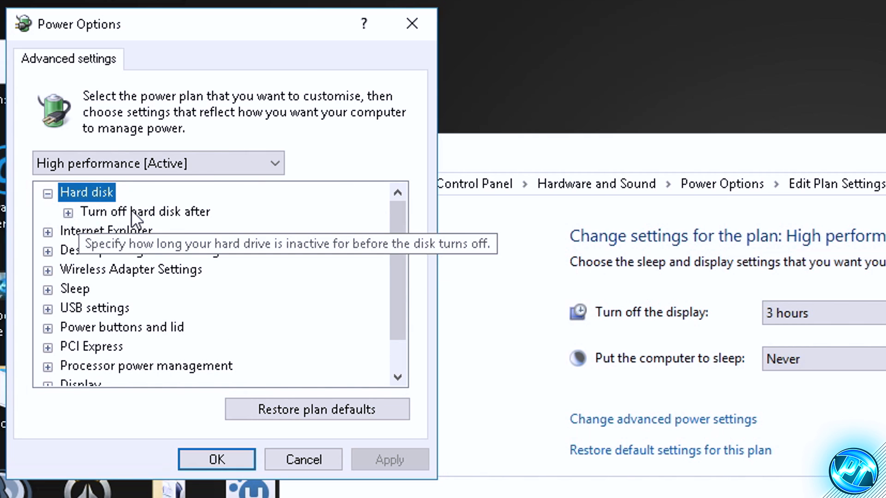
pyautogui.click(68, 213)
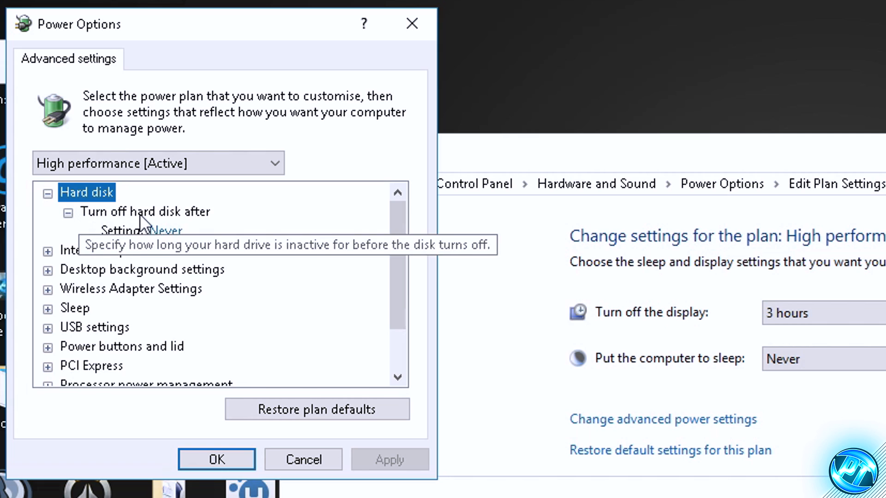
pyautogui.click(161, 232)
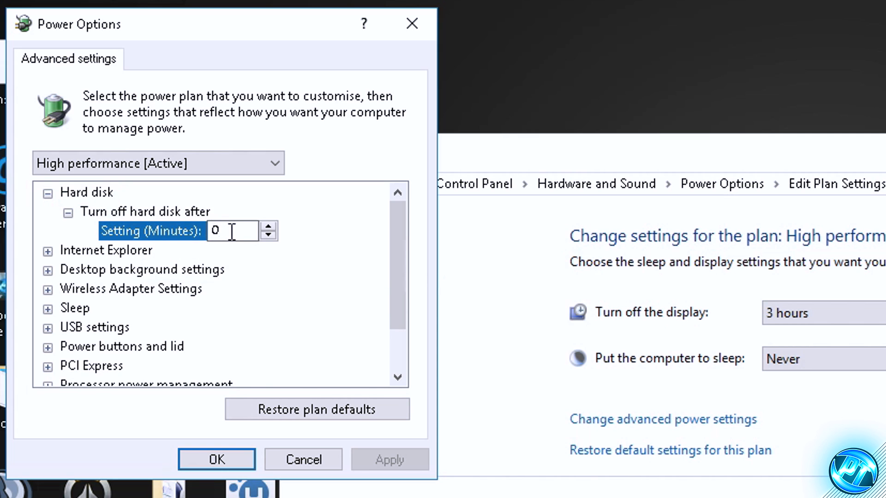
pyautogui.write('20')
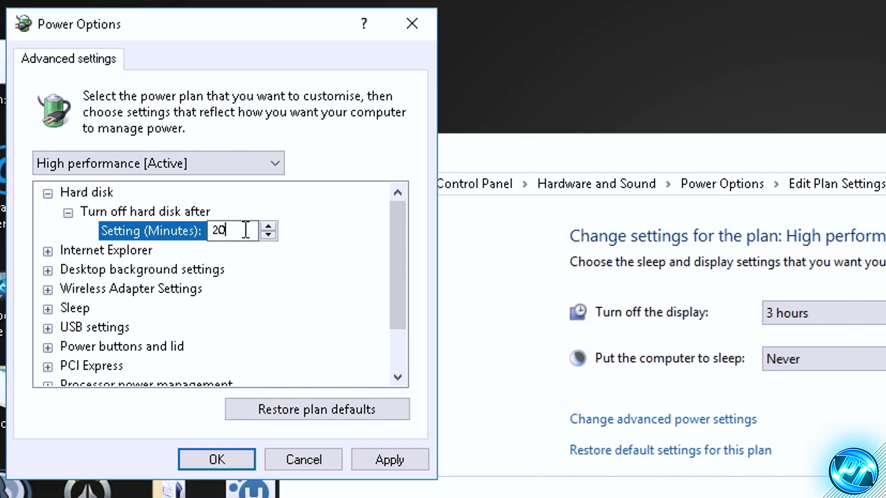
pyautogui.doubleClick(237, 238)
pyautogui.write('0')
pyautogui.click(389, 459)
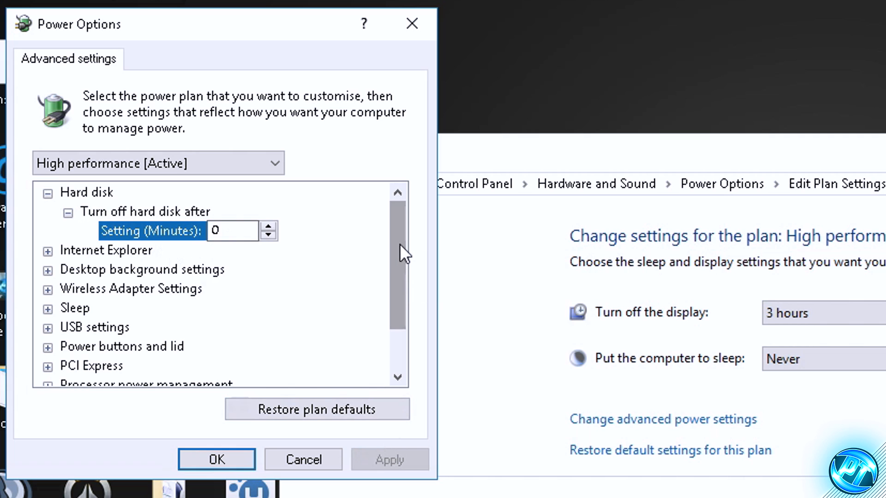
# Step: Under Processor power management, expand the minimum and maximum processor states, set the minimum to 100%, apply, and close the power plan windows
pyautogui.scroll(-1, 399, 243)
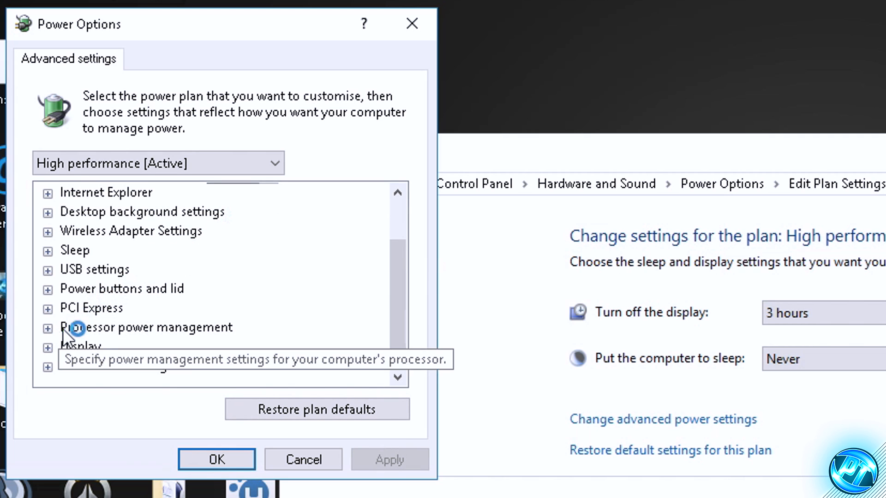
pyautogui.doubleClick(81, 326)
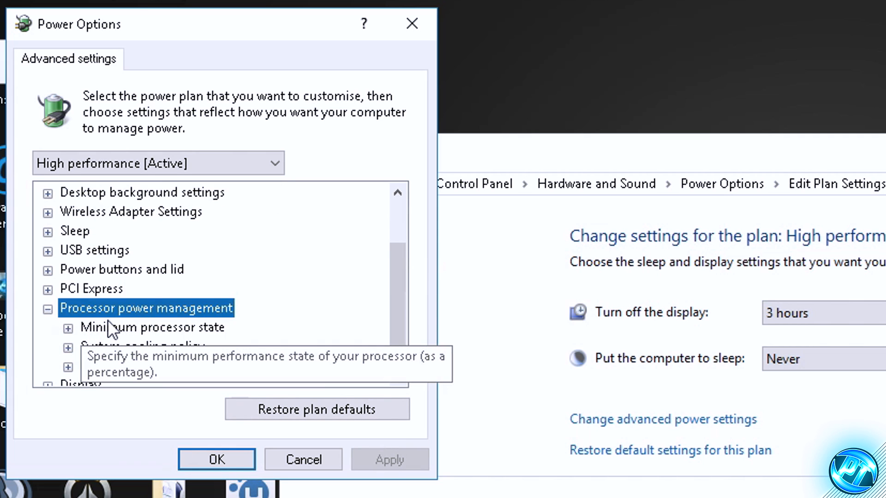
pyautogui.doubleClick(134, 329)
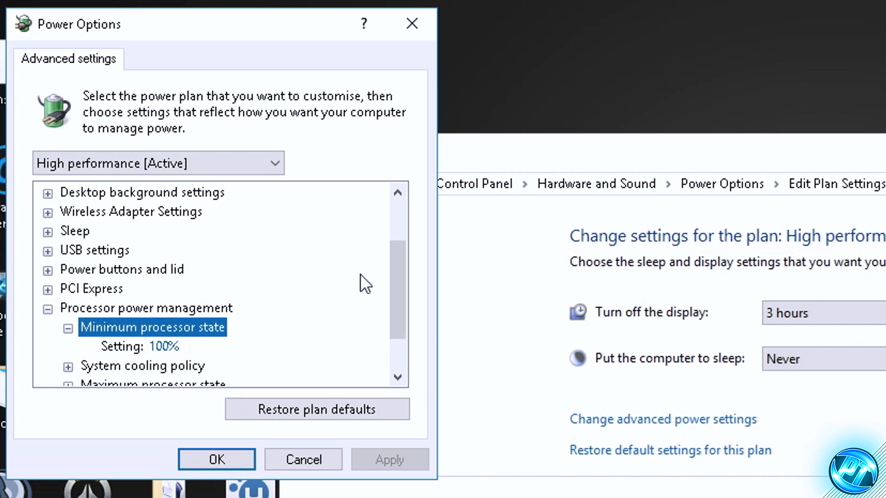
pyautogui.scroll(-1, 367, 341)
pyautogui.click(111, 325)
pyautogui.doubleClick(111, 326)
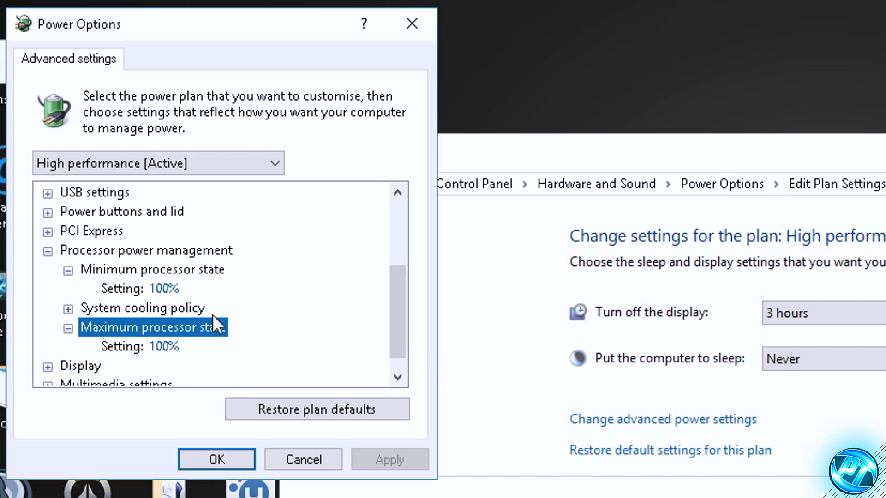
pyautogui.click(165, 288)
pyautogui.write('100')
pyautogui.click(382, 457)
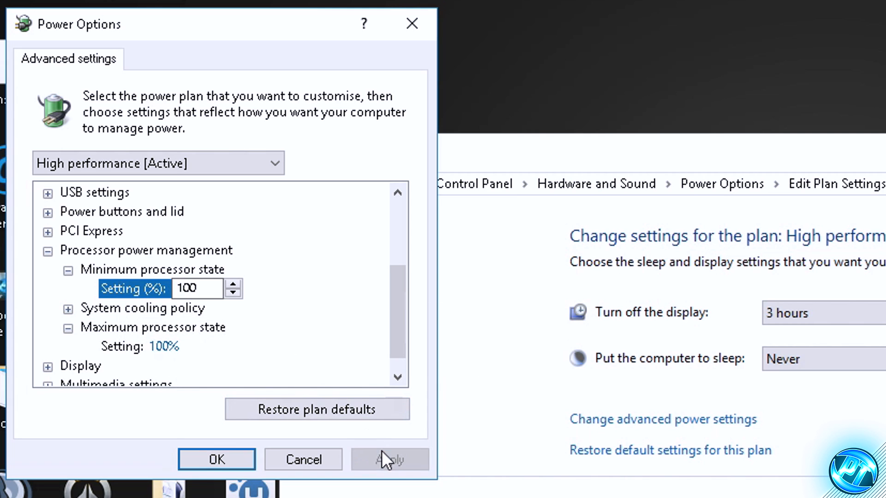
pyautogui.click(210, 456)
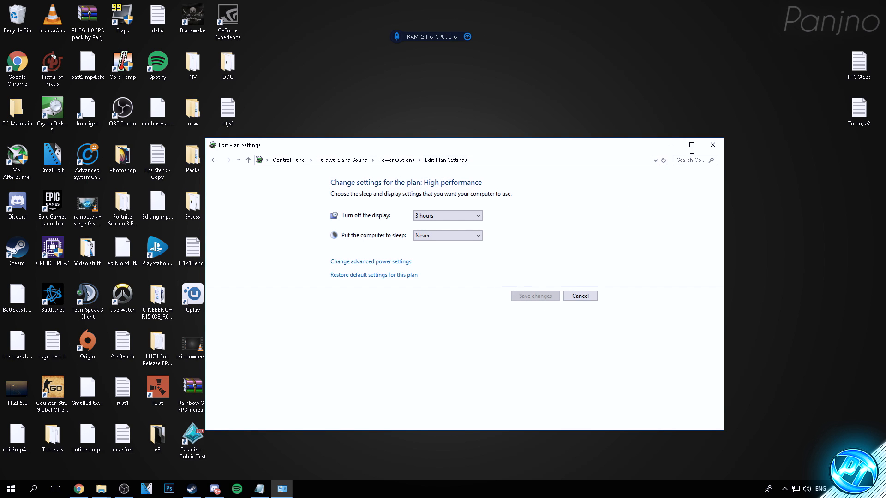
pyautogui.click(713, 145)
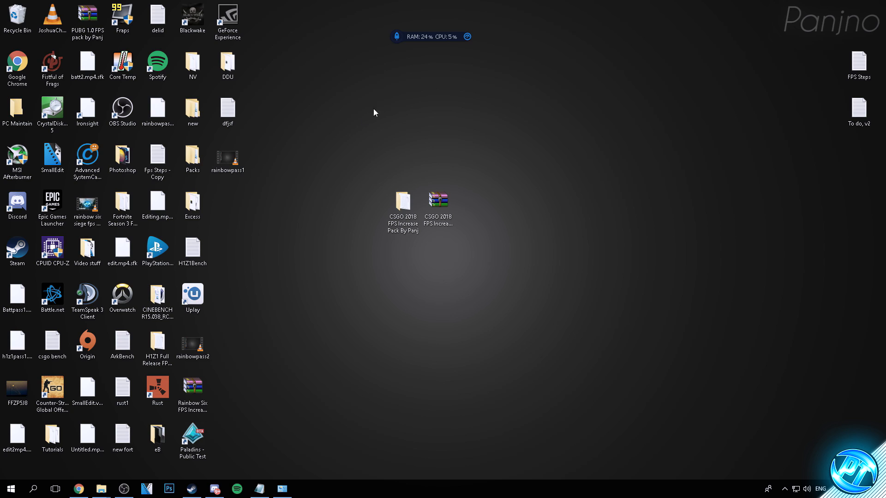
# Step: Open the Optimizations folder of the CSGO 2018 FPS Increase Pack and run the CpuCoreParkingSetup-2.0.1.0 installer
pyautogui.doubleClick(403, 203)
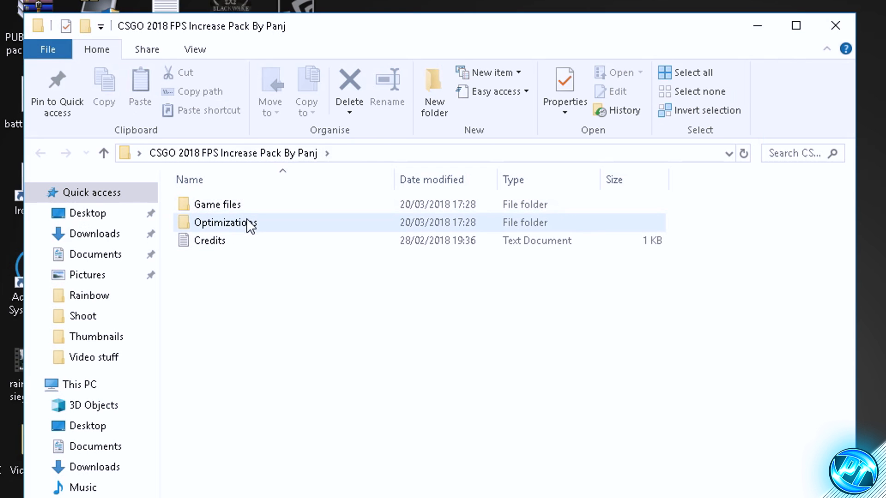
pyautogui.doubleClick(249, 223)
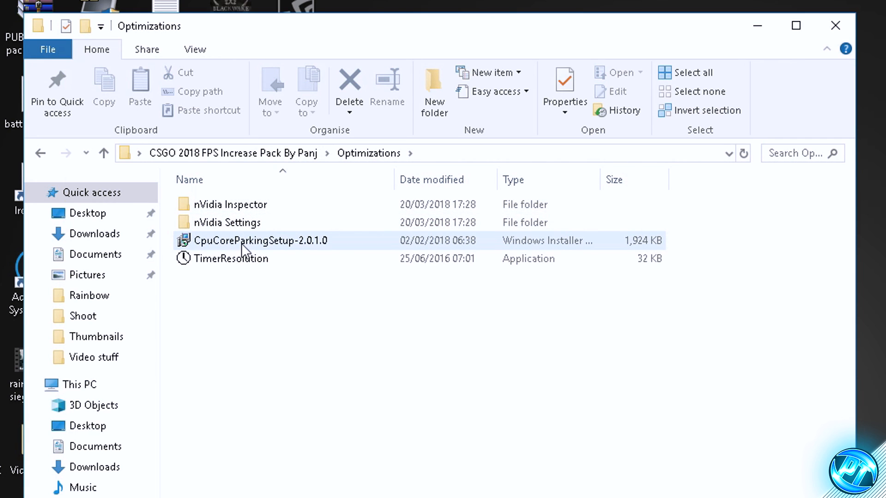
pyautogui.doubleClick(294, 240)
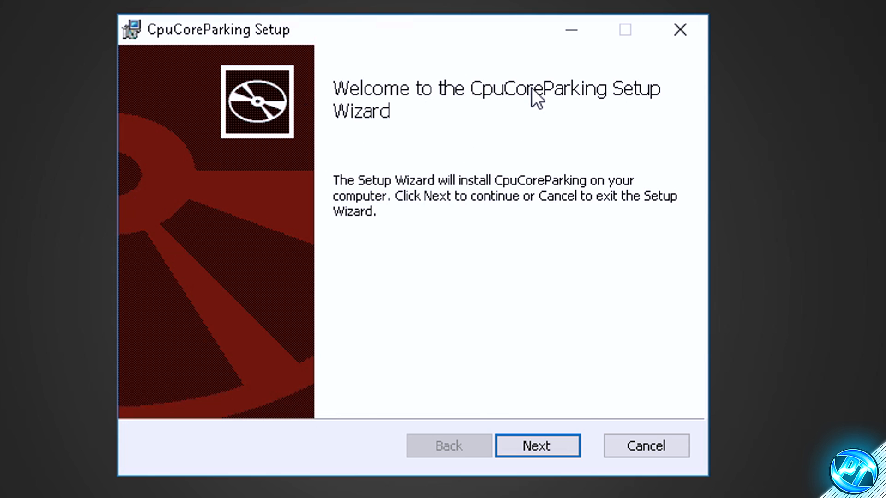
# Step: Install CpuCoreParking to the default folder, accepting the licence terms, and finish the setup with CpuCoreParking3.exe launching
pyautogui.click(548, 451)
pyautogui.click(222, 392)
pyautogui.click(537, 446)
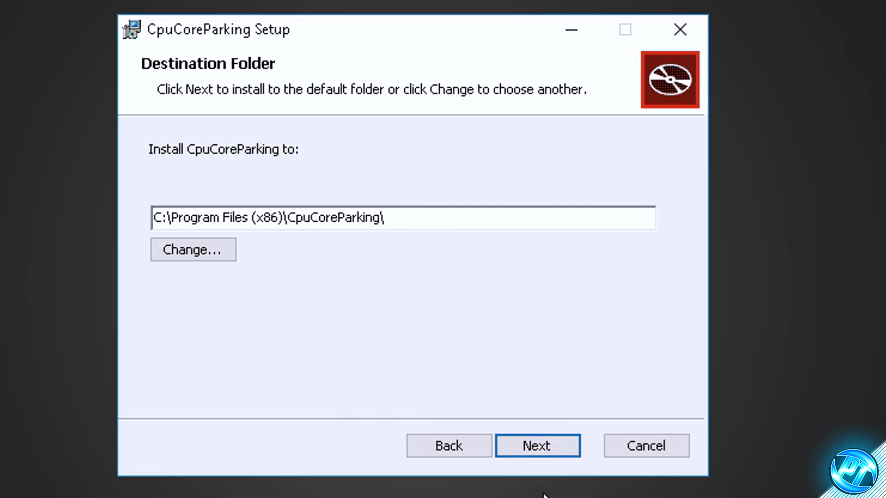
pyautogui.click(538, 447)
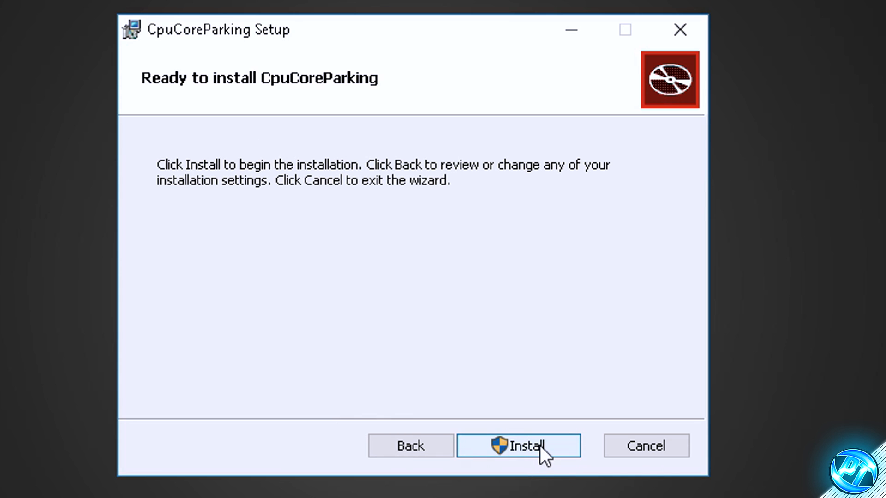
pyautogui.click(539, 445)
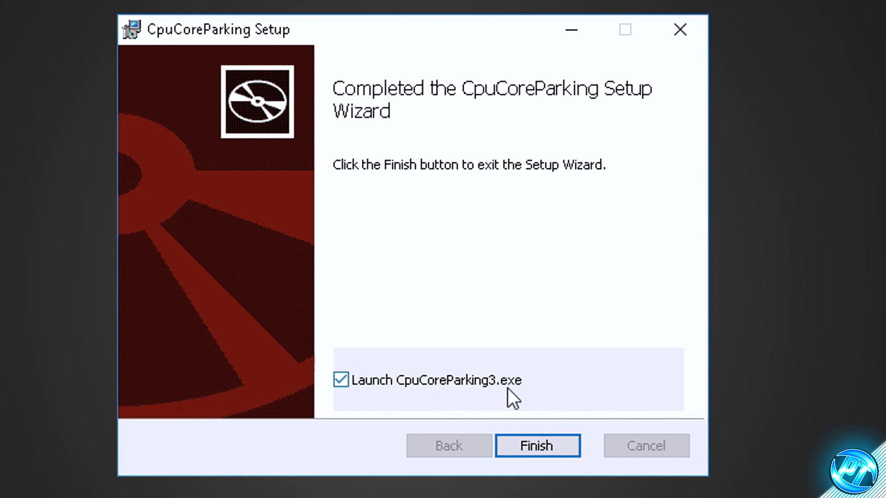
pyautogui.click(543, 447)
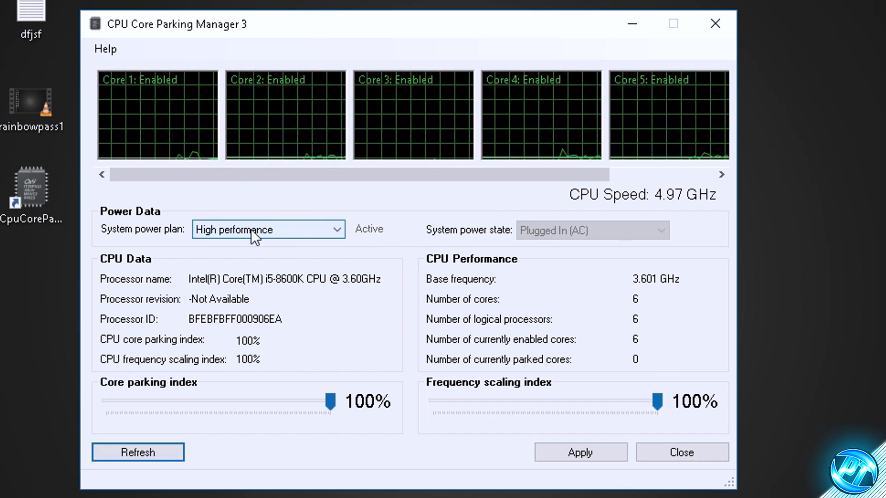
# Step: Choose the High performance power plan with core parking and frequency scaling indexes at 100%, apply, and close the core parking manager
pyautogui.click(232, 230)
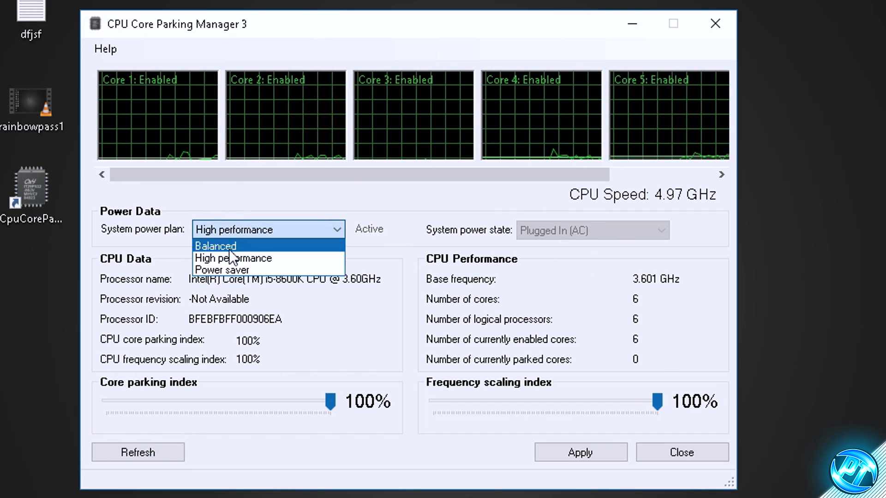
pyautogui.click(255, 258)
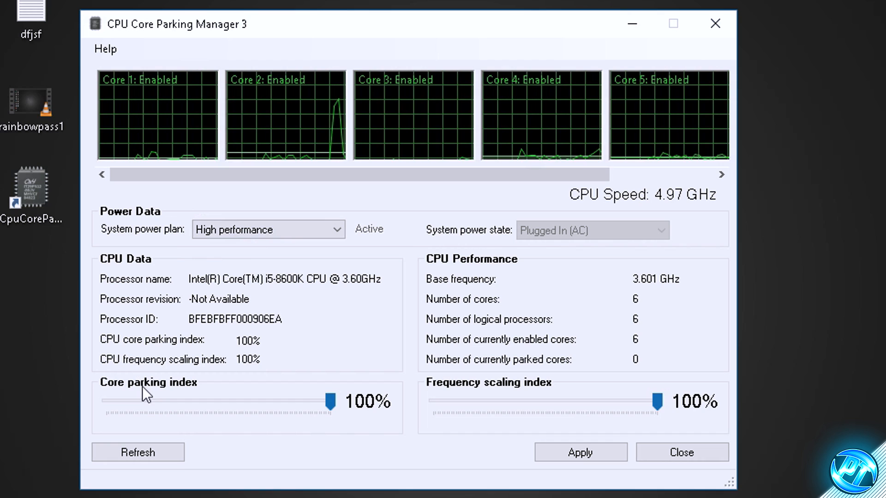
pyautogui.moveTo(167, 393); pyautogui.dragTo(203, 399)
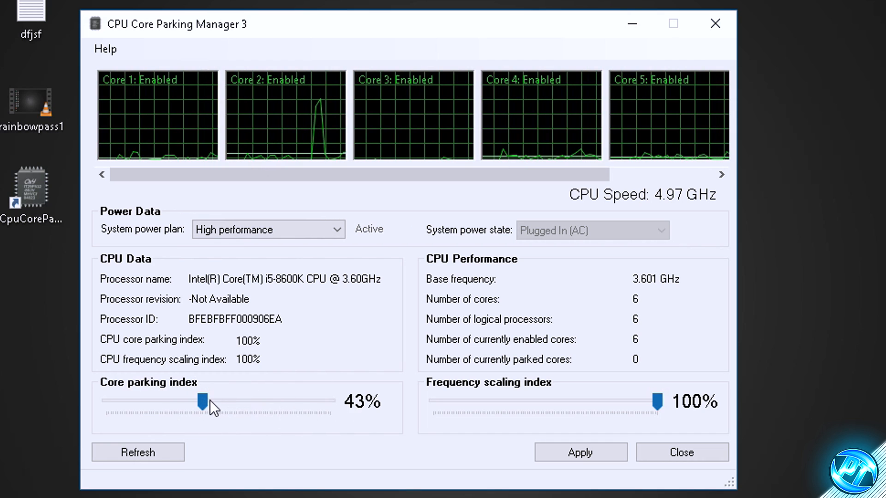
pyautogui.moveTo(203, 400); pyautogui.dragTo(348, 400)
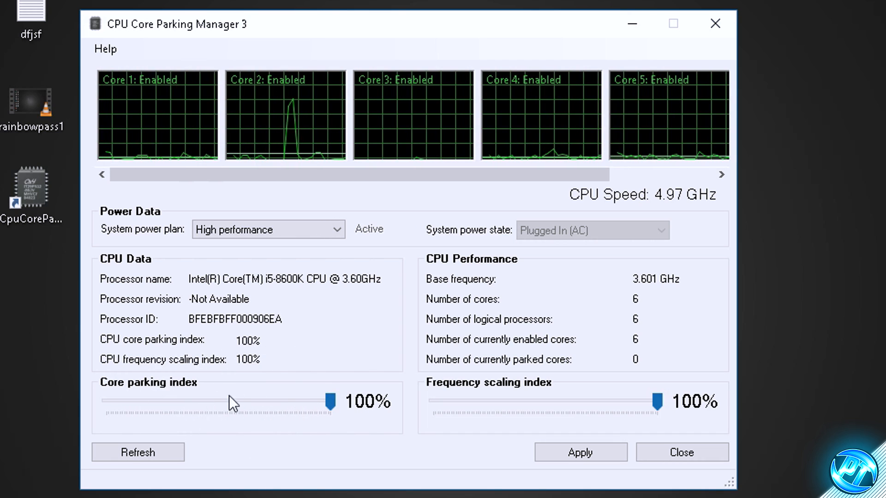
pyautogui.moveTo(657, 401)
pyautogui.mouseDown()
pyautogui.moveTo(507, 402)
pyautogui.moveTo(658, 401)
pyautogui.mouseUp()
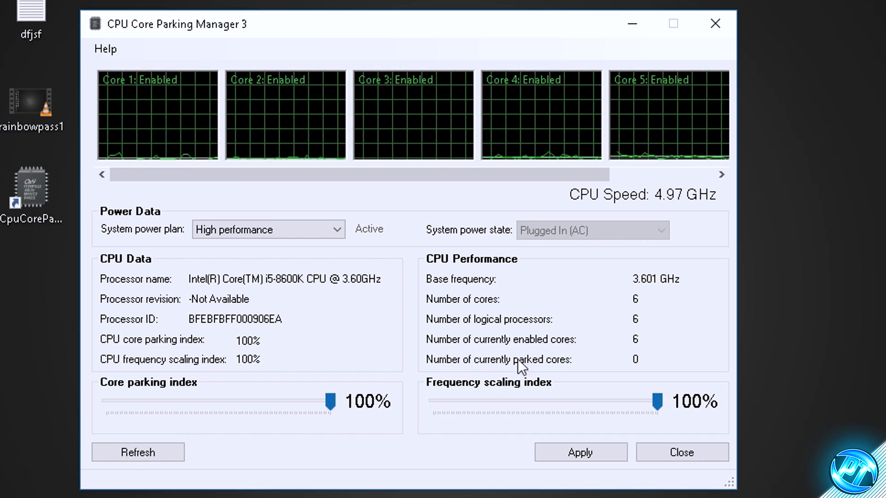
pyautogui.click(590, 449)
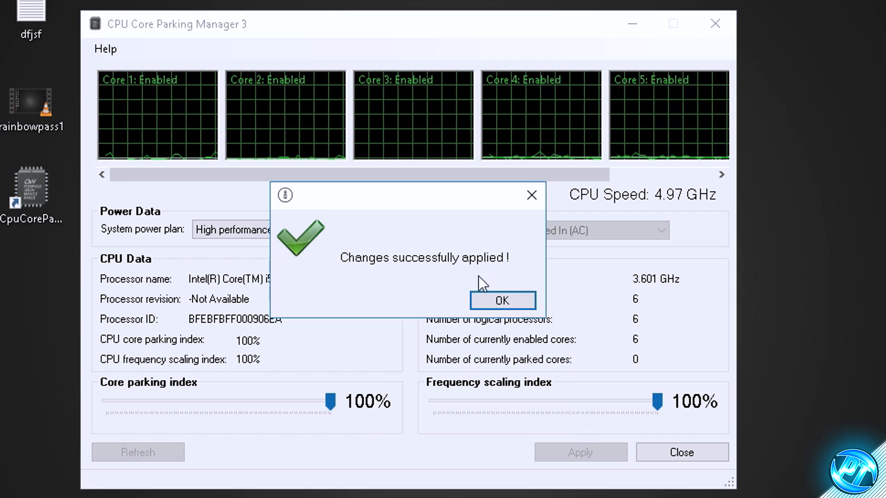
pyautogui.click(496, 301)
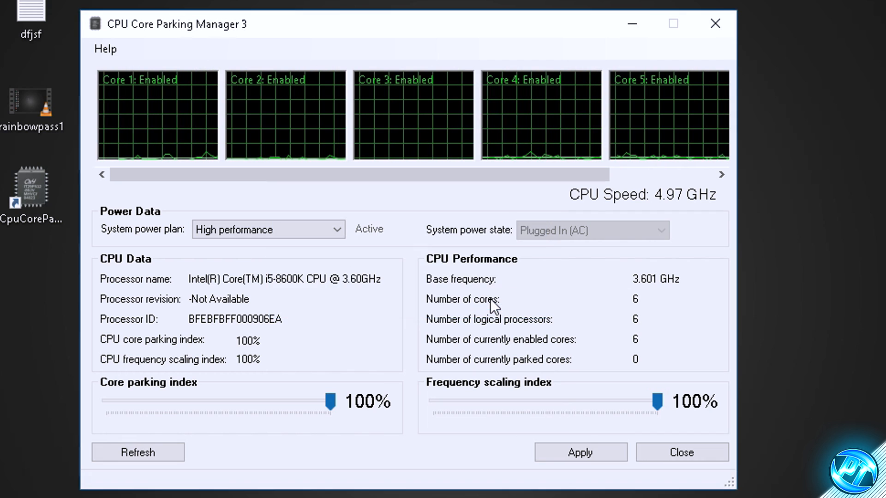
pyautogui.click(681, 450)
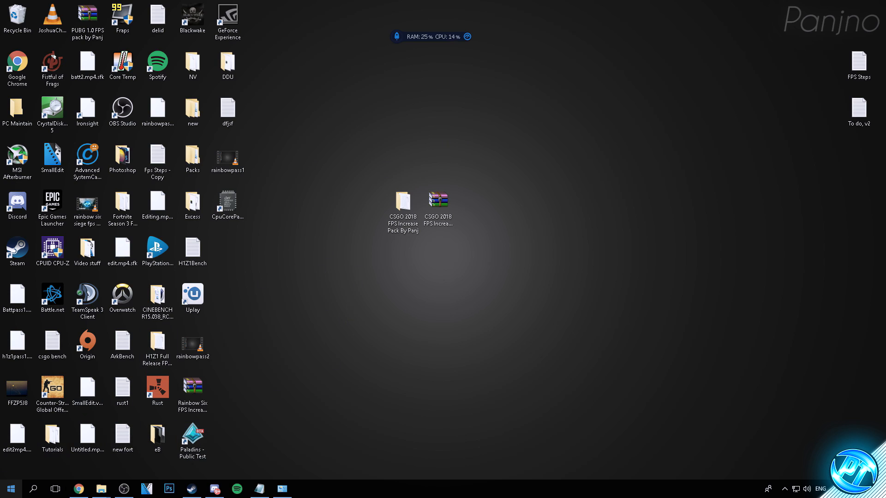
# Step: Search Windows for %appdata%, open the resulting folder, and go up to the AppData folder
pyautogui.click(11, 489)
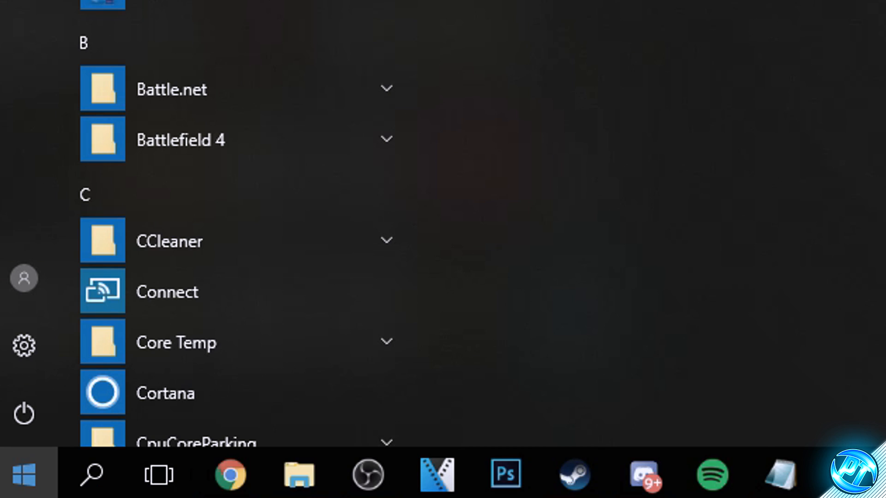
pyautogui.write('%')
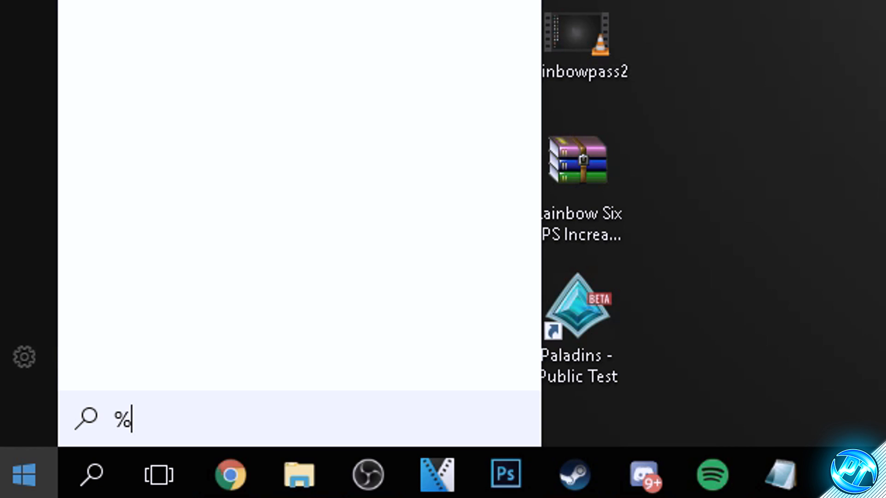
pyautogui.write('appdata%')
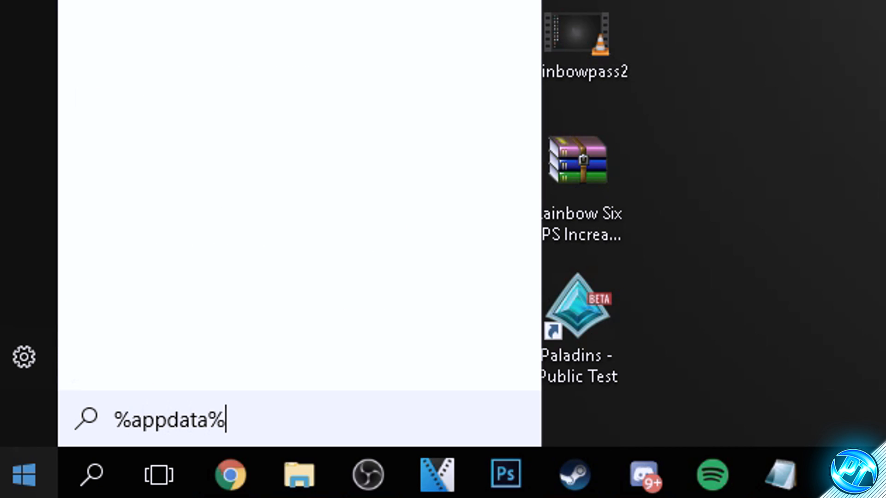
pyautogui.press('Return')
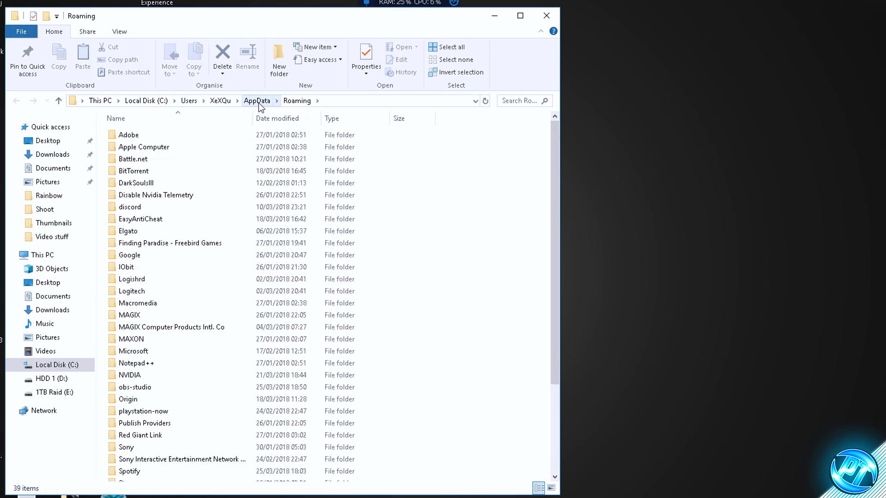
pyautogui.click(254, 101)
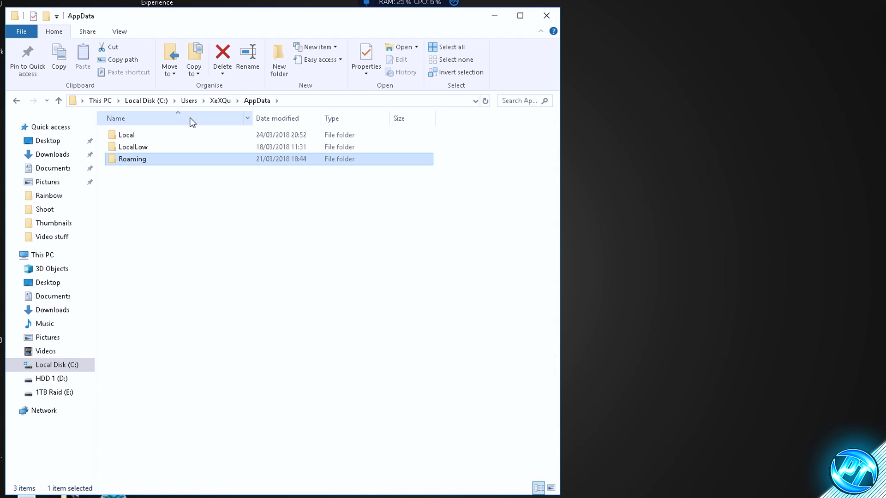
# Step: Open the Local folder in AppData and enter its Temp folder
pyautogui.doubleClick(150, 135)
pyautogui.scroll(-1, 148, 165)
pyautogui.scroll(1, 141, 142)
pyautogui.scroll(-10, 164, 185)
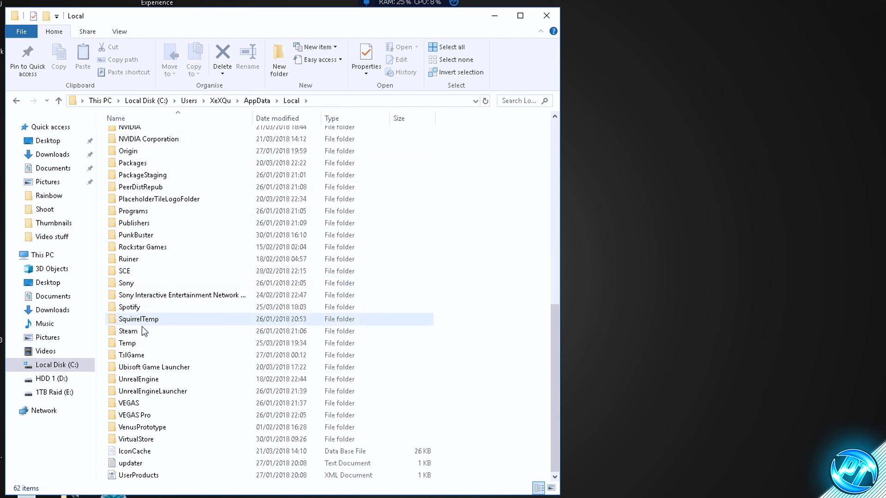
pyautogui.click(143, 345)
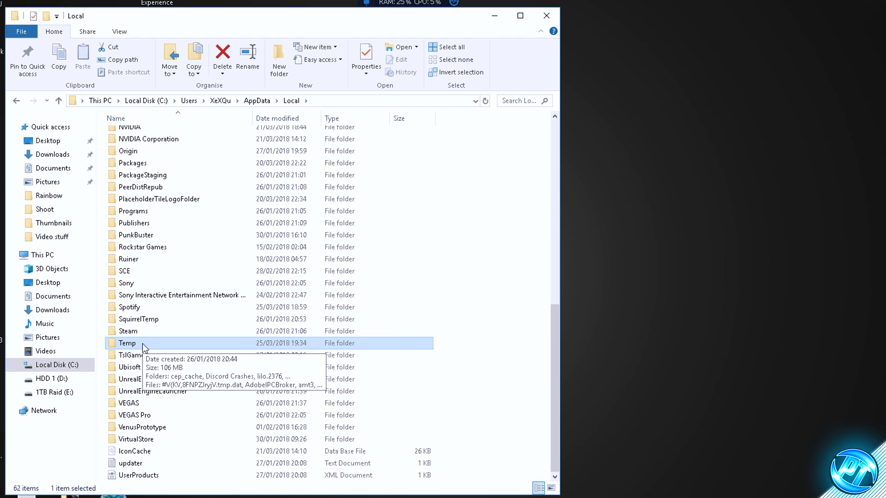
pyautogui.doubleClick(141, 344)
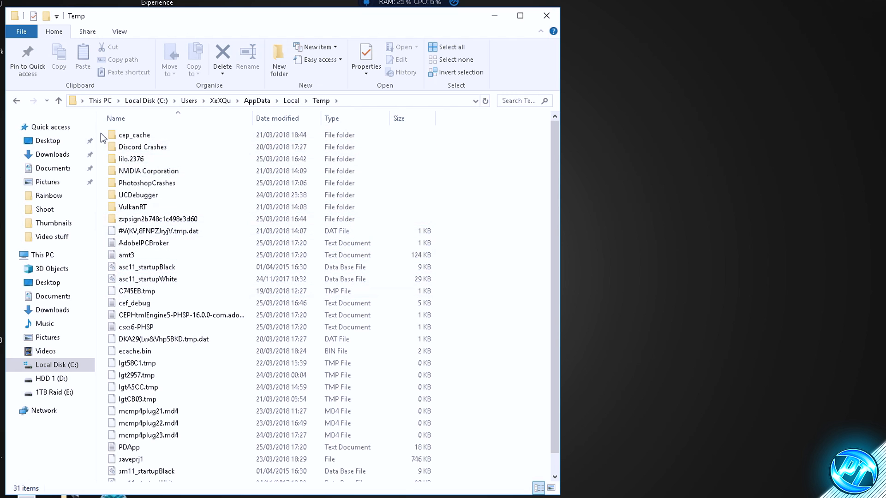
# Step: Delete everything in the Temp folder, skip all files and folders that are in use, and close the folder window
pyautogui.moveTo(106, 137); pyautogui.dragTo(171, 497)
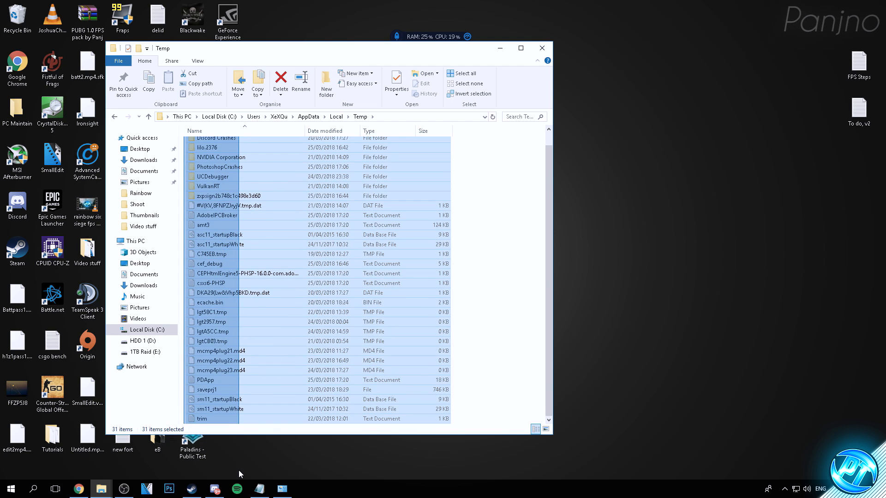
pyautogui.moveTo(239, 475); pyautogui.dragTo(240, 471)
pyautogui.scroll(1, 253, 239)
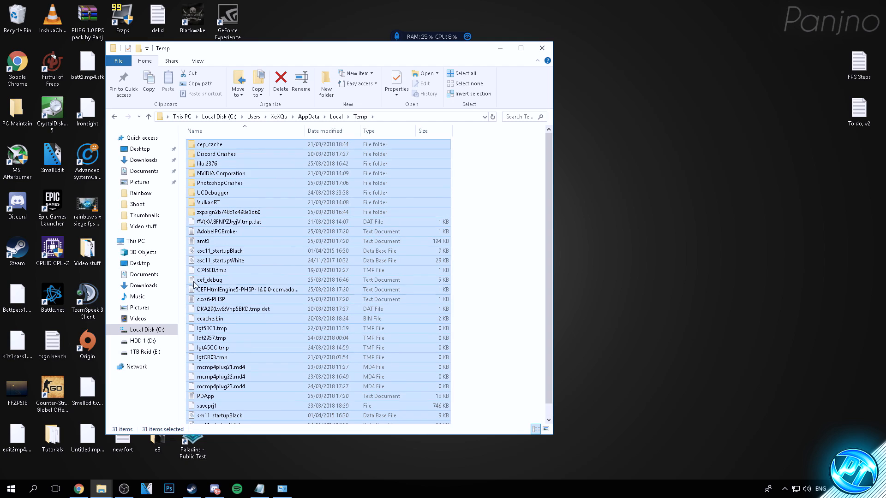
pyautogui.rightClick(253, 239)
pyautogui.click(282, 391)
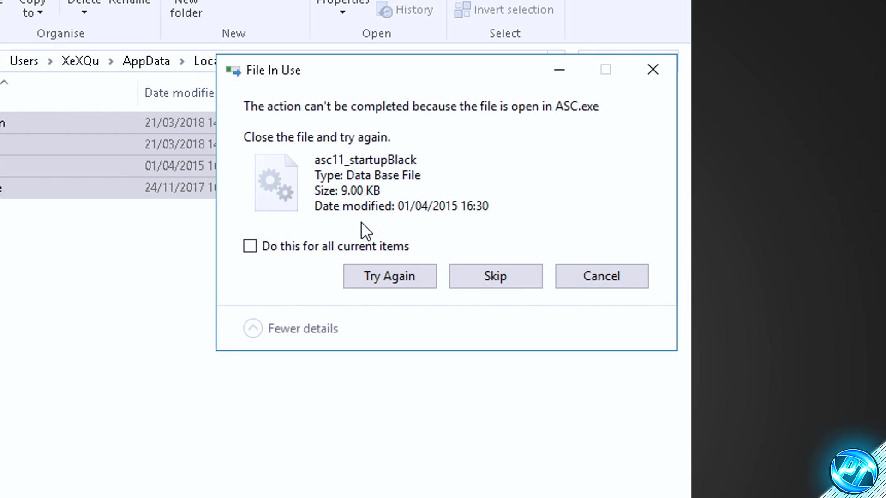
pyautogui.click(323, 251)
pyautogui.click(493, 277)
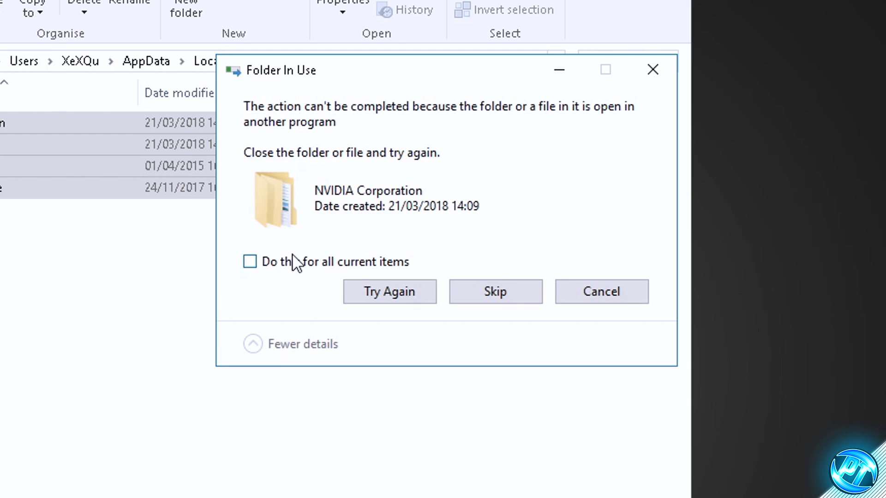
pyautogui.click(295, 263)
pyautogui.click(489, 295)
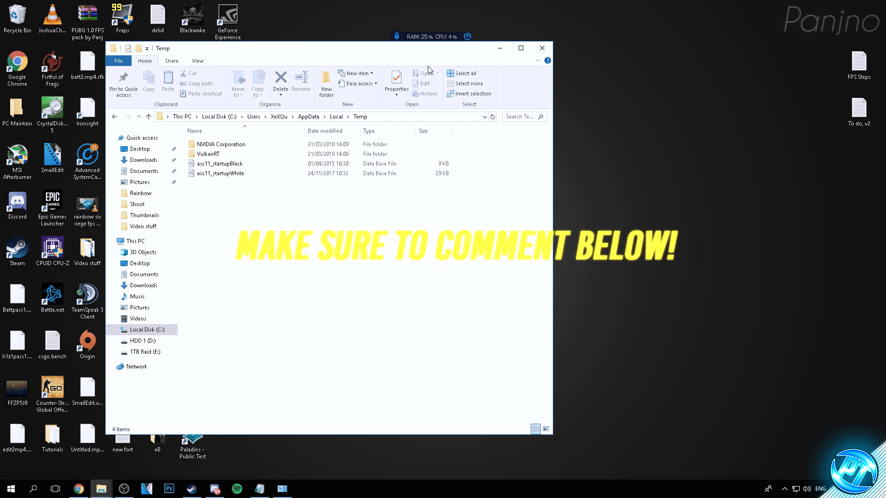
pyautogui.click(541, 49)
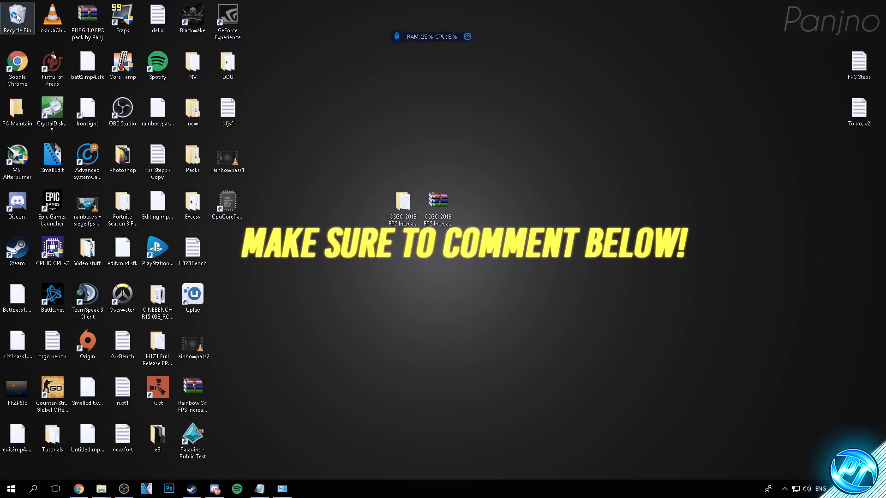
# Step: Empty the Recycle Bin, permanently deleting its items
pyautogui.rightClick(18, 17)
pyautogui.click(46, 30)
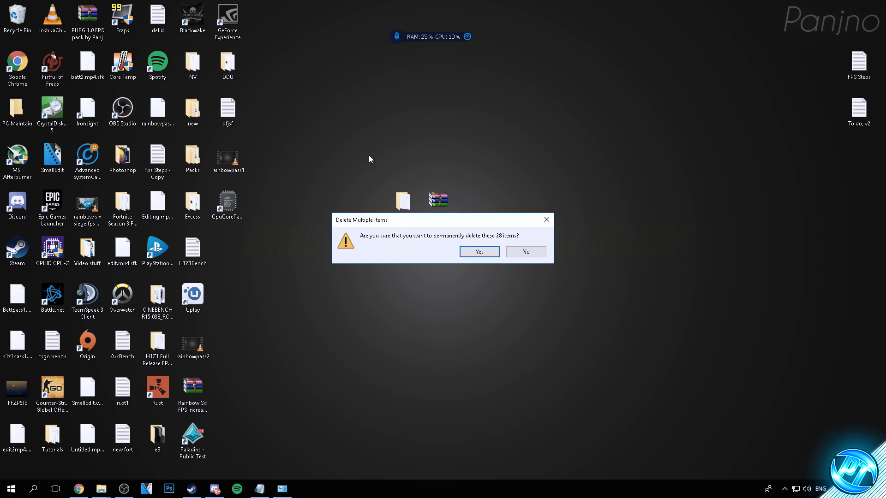
pyautogui.click(479, 251)
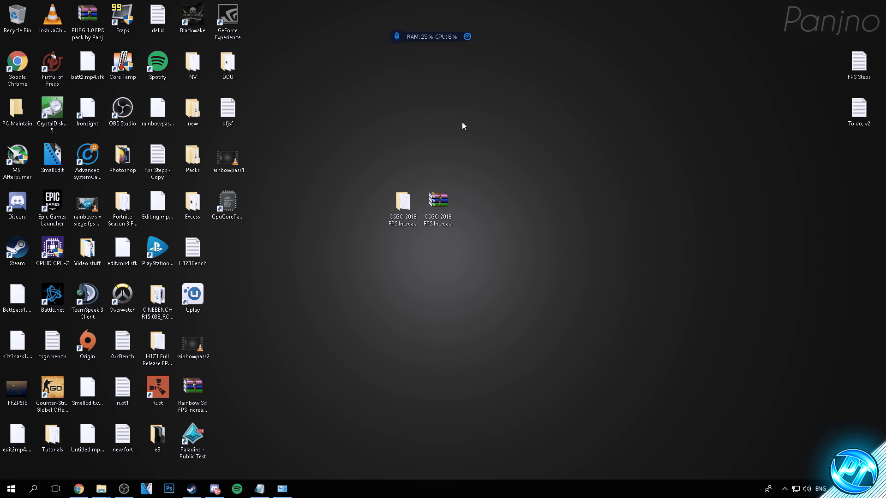
# Step: Move TimerResolution from the CSGO 2018 FPS Increase Pack's Optimizations folder to the desktop, beside the pack archive
pyautogui.click(403, 204)
pyautogui.doubleClick(402, 203)
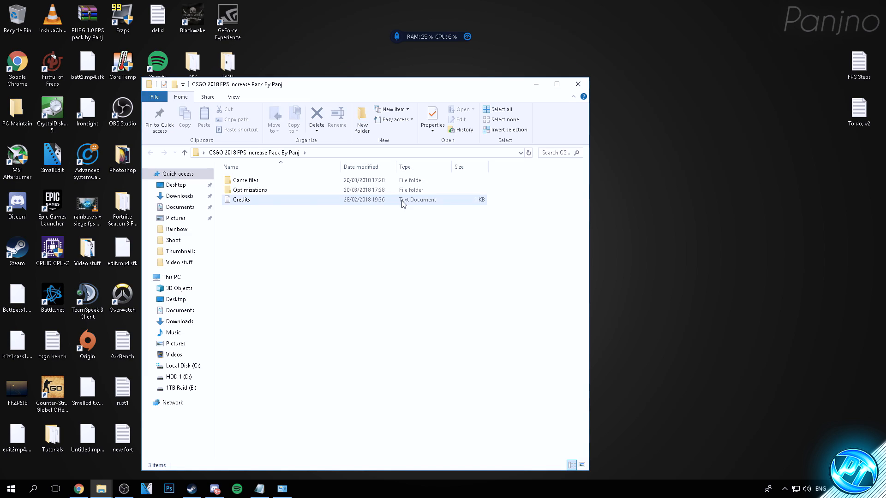
pyautogui.doubleClick(275, 188)
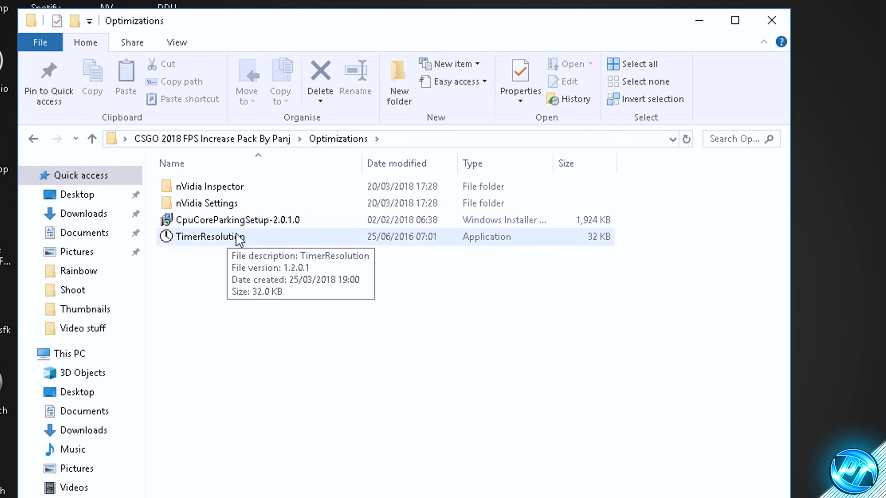
pyautogui.click(207, 237)
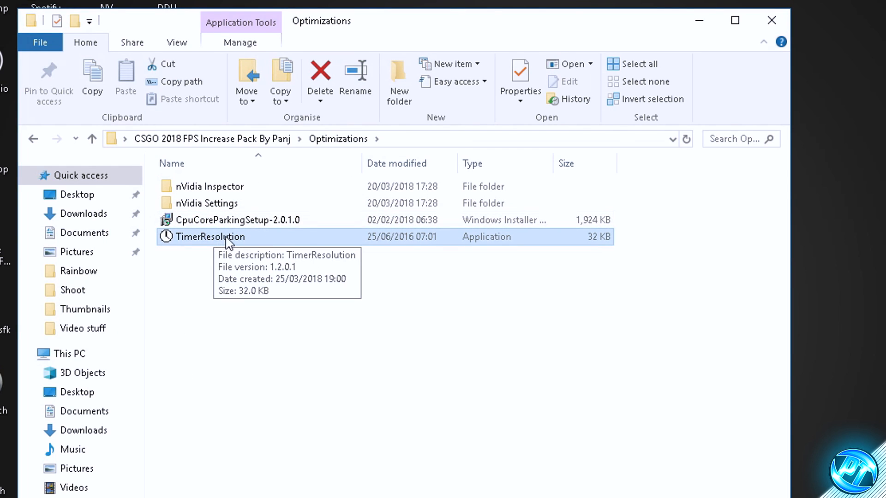
pyautogui.moveTo(236, 246); pyautogui.dragTo(821, 262)
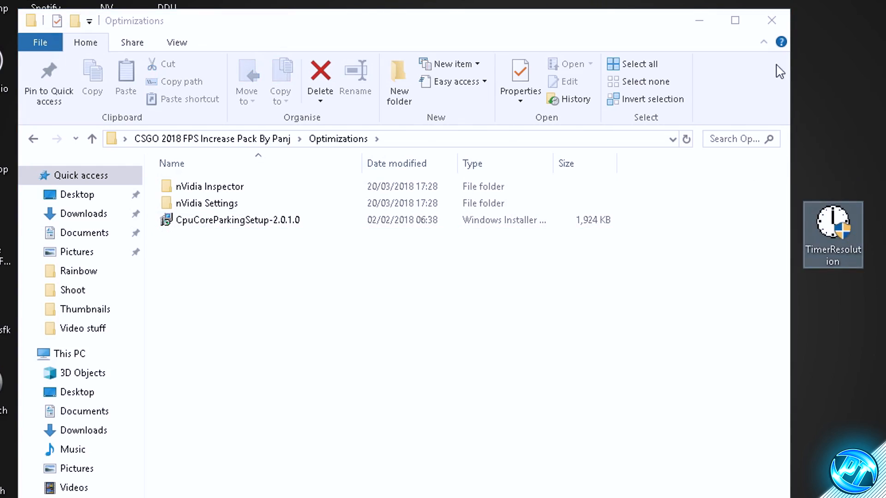
pyautogui.click(771, 20)
pyautogui.moveTo(613, 203); pyautogui.dragTo(474, 203)
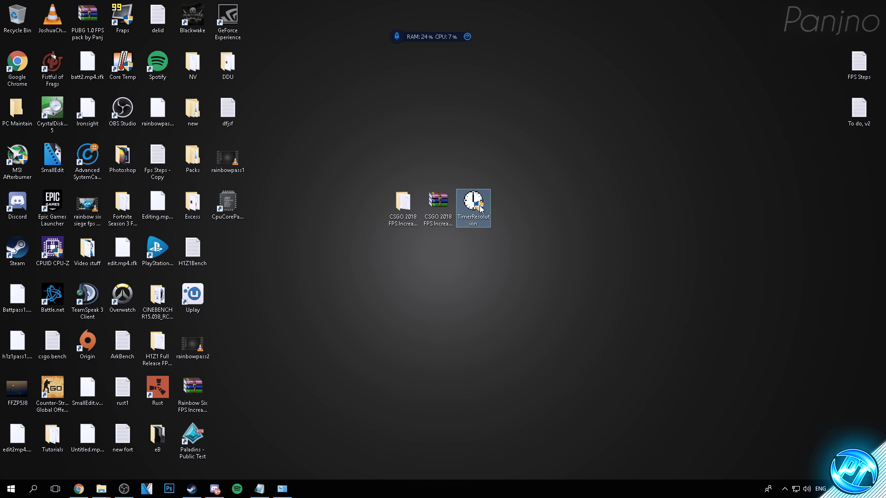
# Step: Launch TimerResolution from the desktop, set the timer resolution to Maximum, and minimise the tool
pyautogui.doubleClick(481, 208)
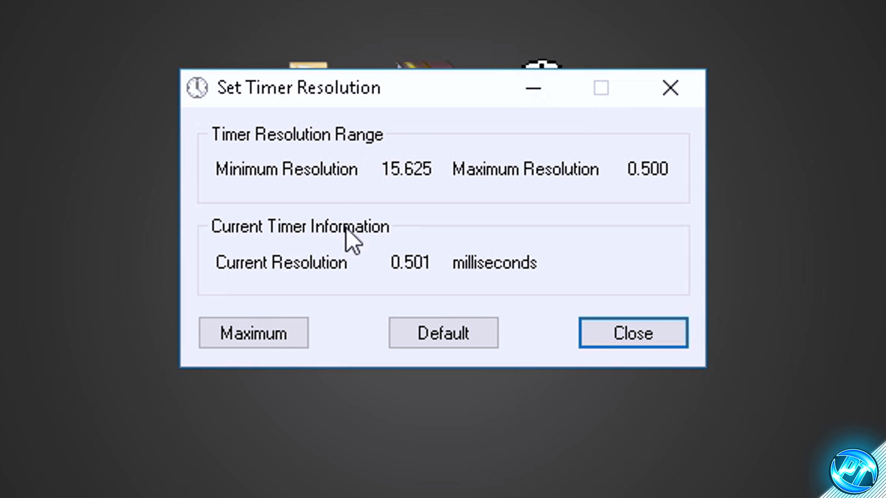
pyautogui.click(391, 274)
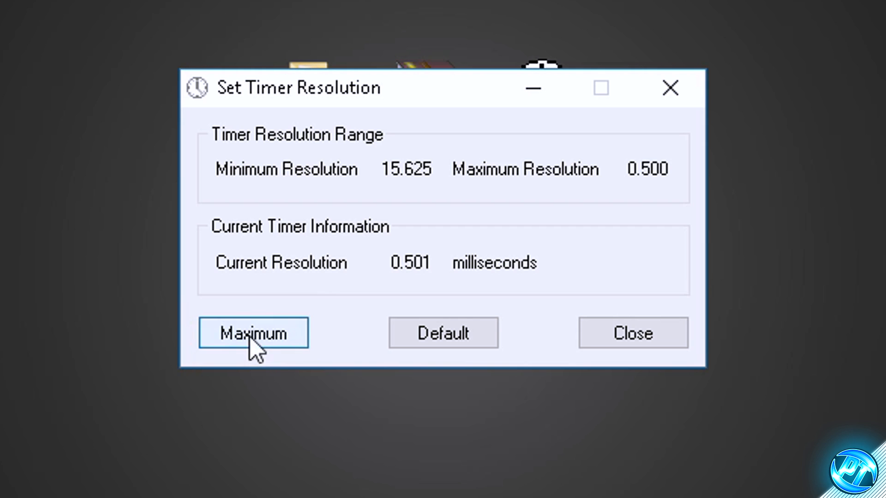
pyautogui.click(534, 91)
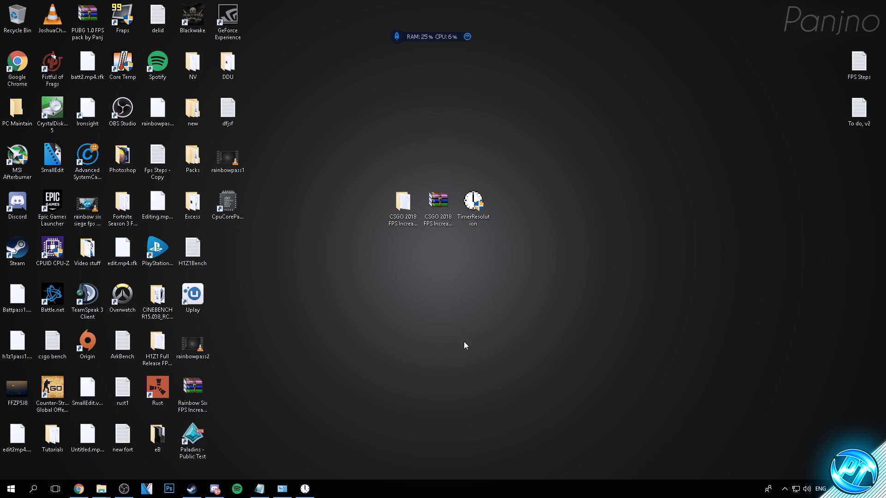
# Step: Restore the minimised timer tool, return the timer resolution to Default, and close it
pyautogui.click(306, 489)
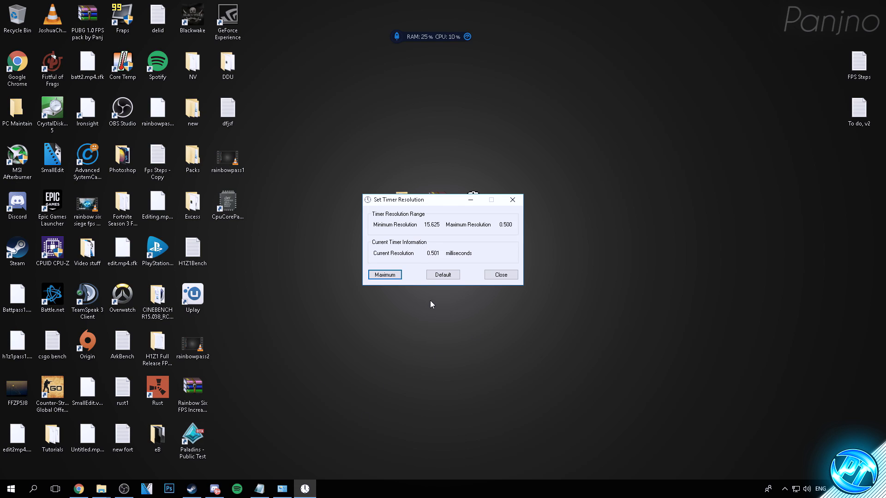
pyautogui.click(438, 275)
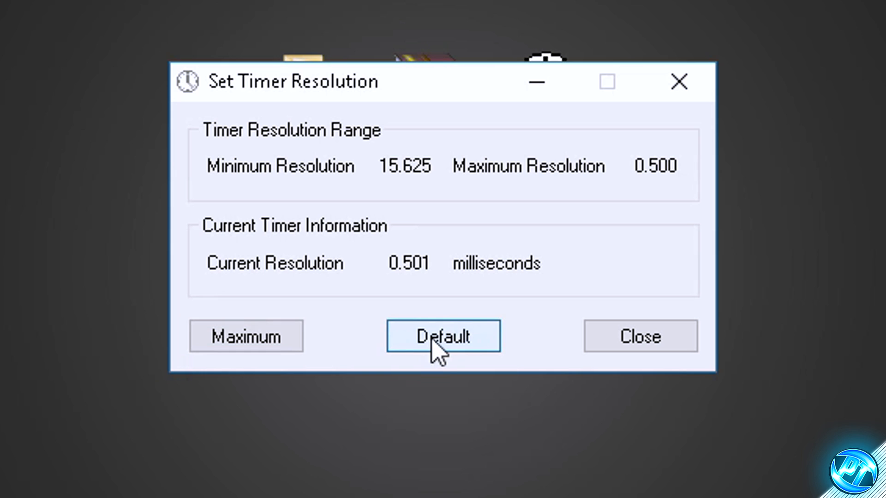
pyautogui.click(681, 82)
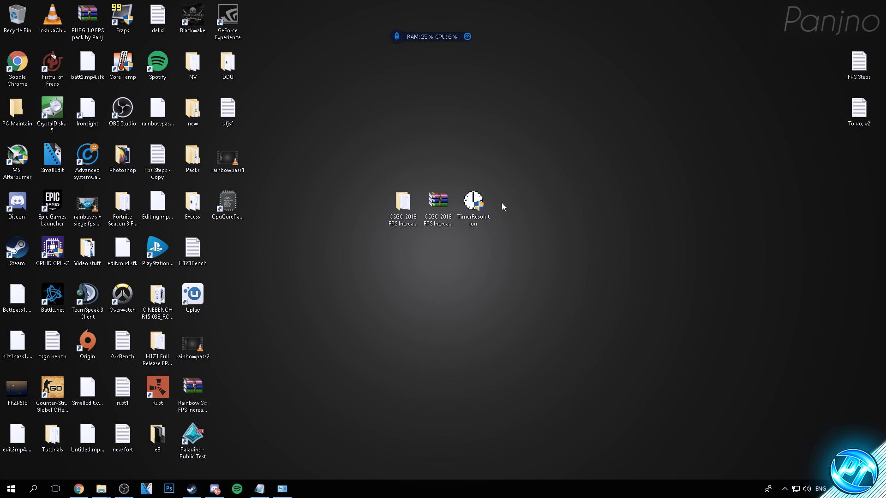
# Step: Relaunch TimerResolution, leave it minimised, and switch to Steam
pyautogui.doubleClick(474, 202)
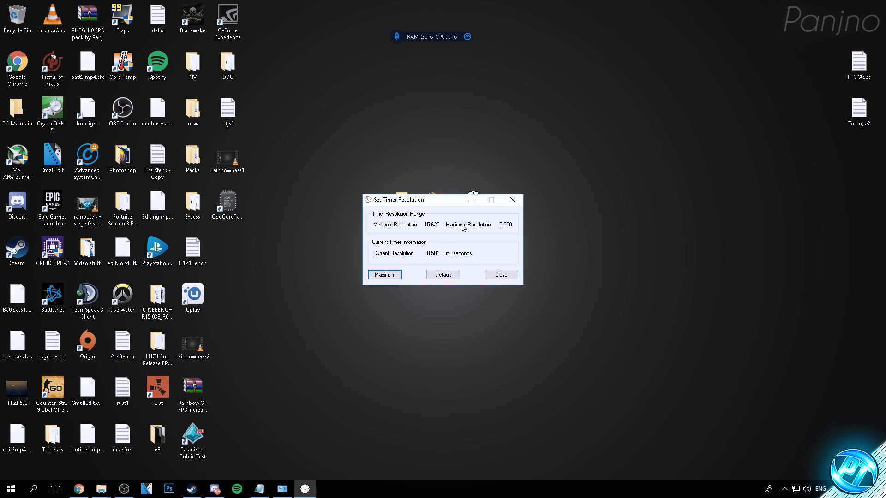
pyautogui.click(471, 202)
pyautogui.moveTo(191, 488)
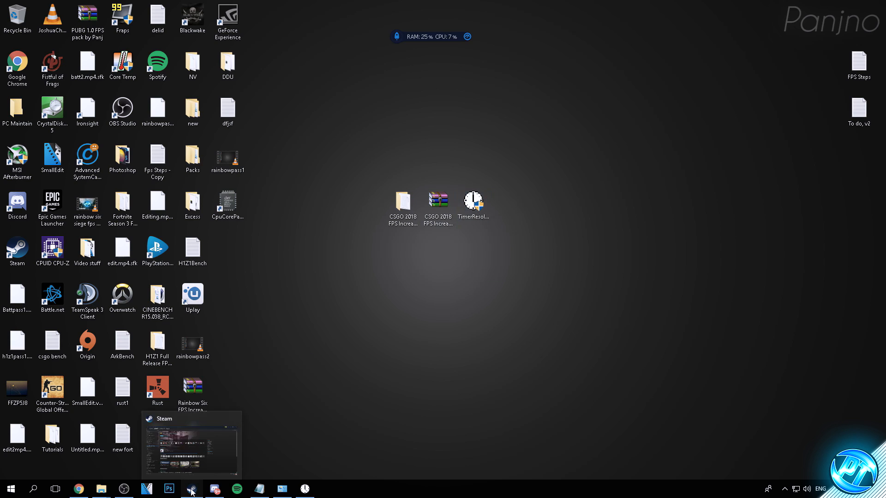
pyautogui.click(235, 469)
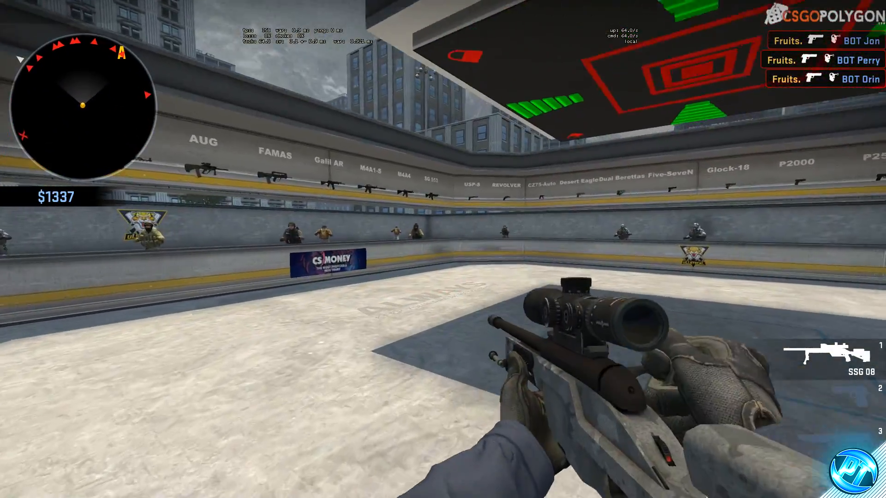
pyautogui.press('w')
pyautogui.rightClick(443, 249)
pyautogui.click(443, 249)
pyautogui.press('2')
pyautogui.press('space')
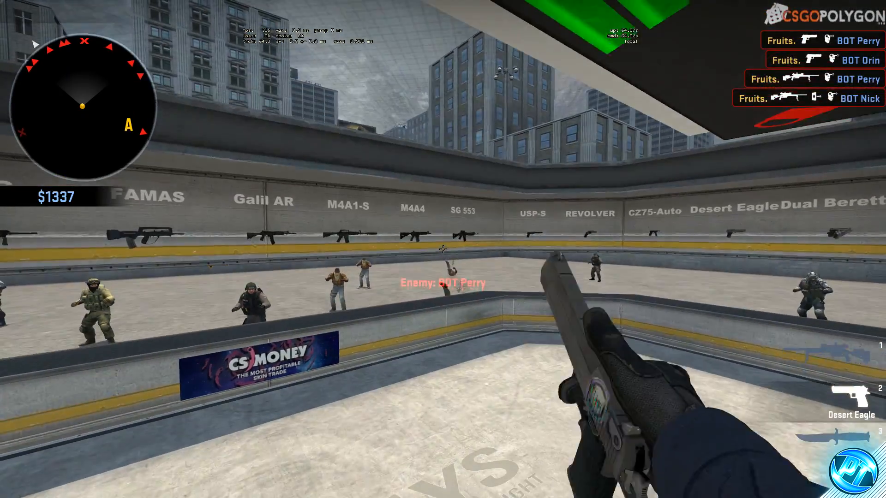
pyautogui.press('w')
pyautogui.press('space')
pyautogui.click(443, 249)
pyautogui.press('1')
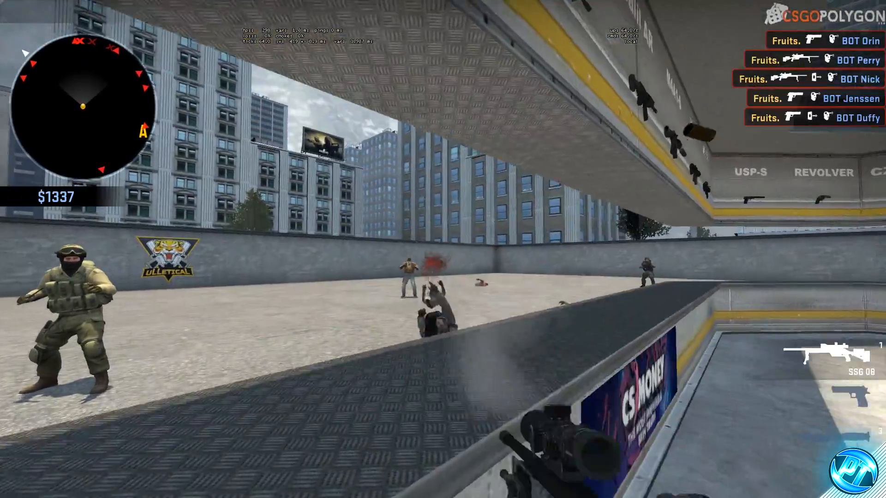
pyautogui.press('2')
pyautogui.click(443, 249)
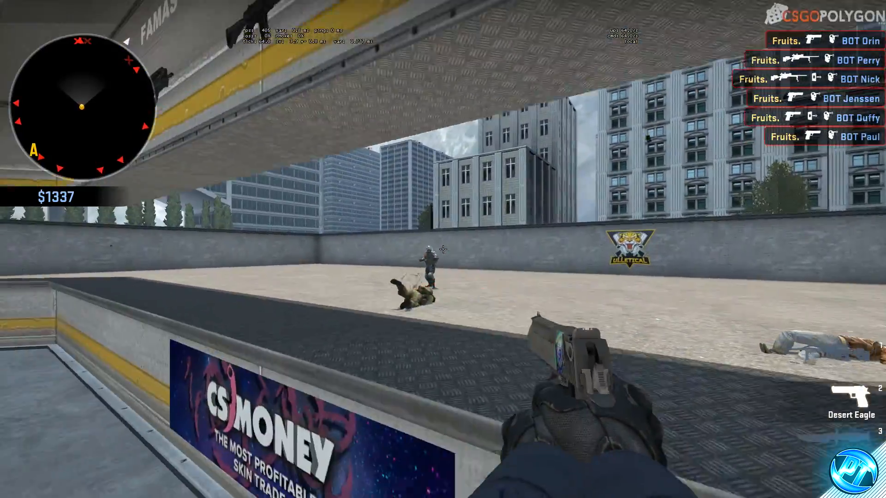
pyautogui.click(443, 249)
pyautogui.click(443, 249)
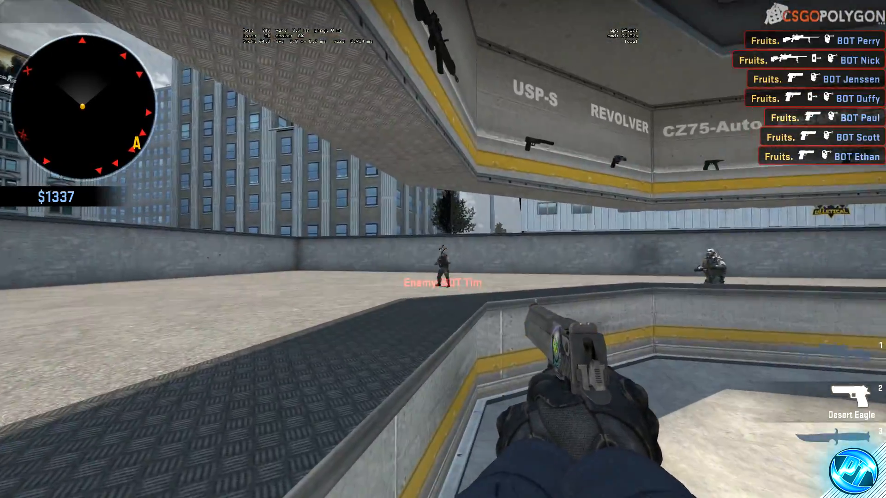
pyautogui.click(443, 249)
pyautogui.press('3')
pyautogui.press('2')
pyautogui.press('w')
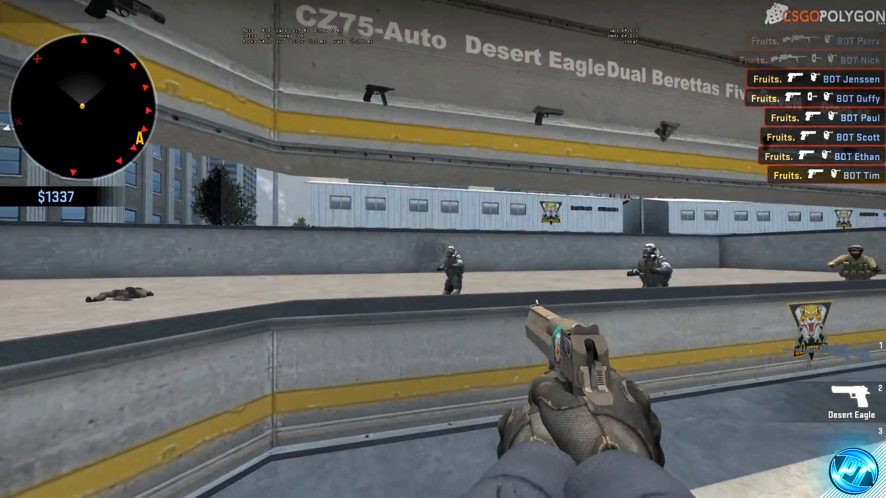
pyautogui.click(443, 249)
pyautogui.press('1')
pyautogui.press('2')
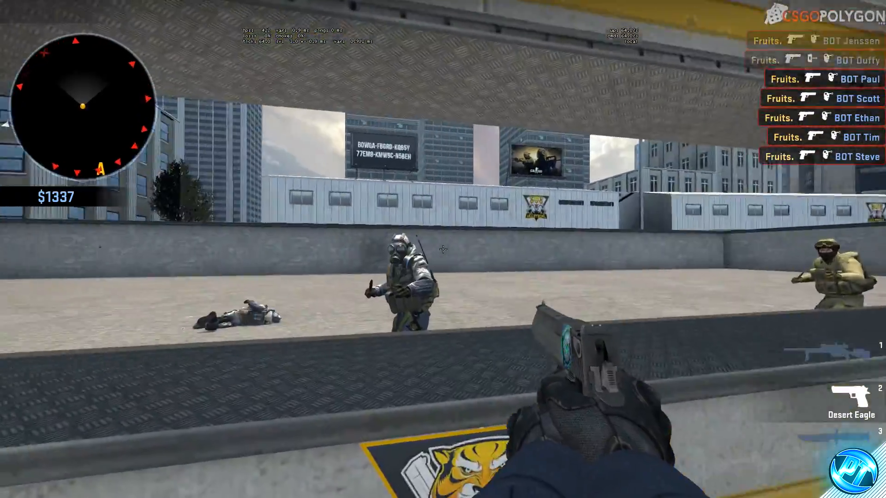
pyautogui.click(443, 249)
pyautogui.click(443, 249)
pyautogui.click(443, 249)
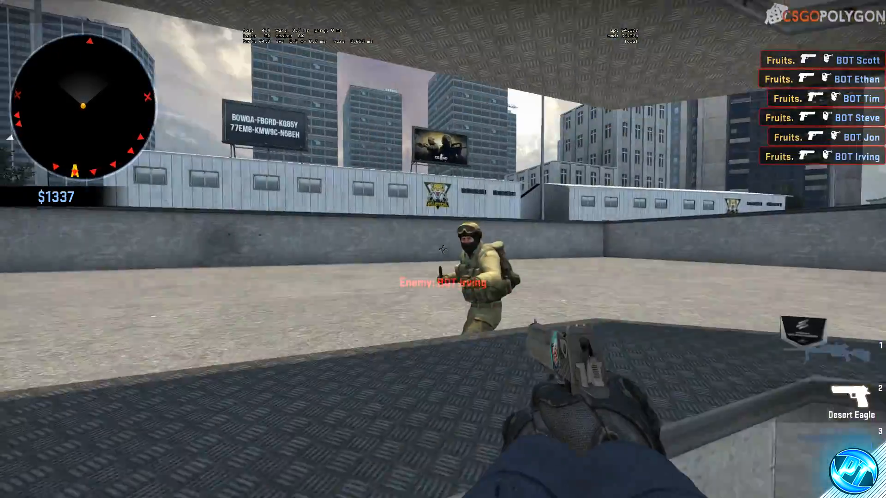
pyautogui.click(443, 249)
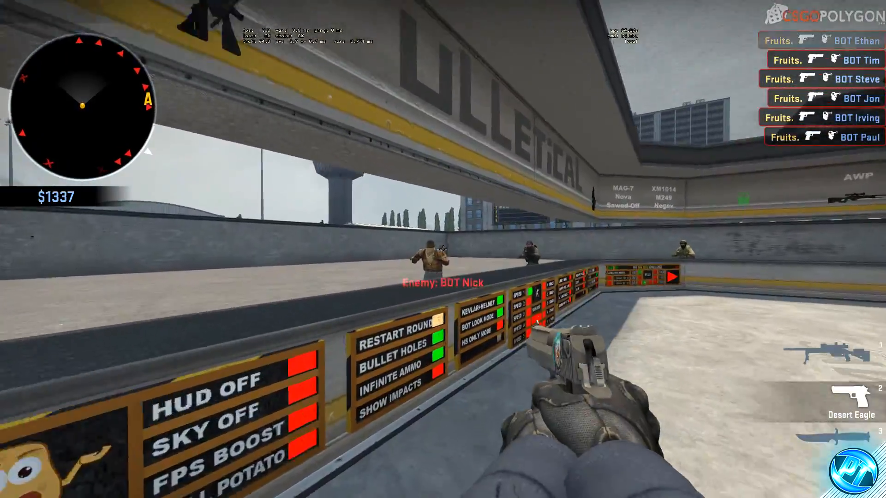
pyautogui.click(443, 249)
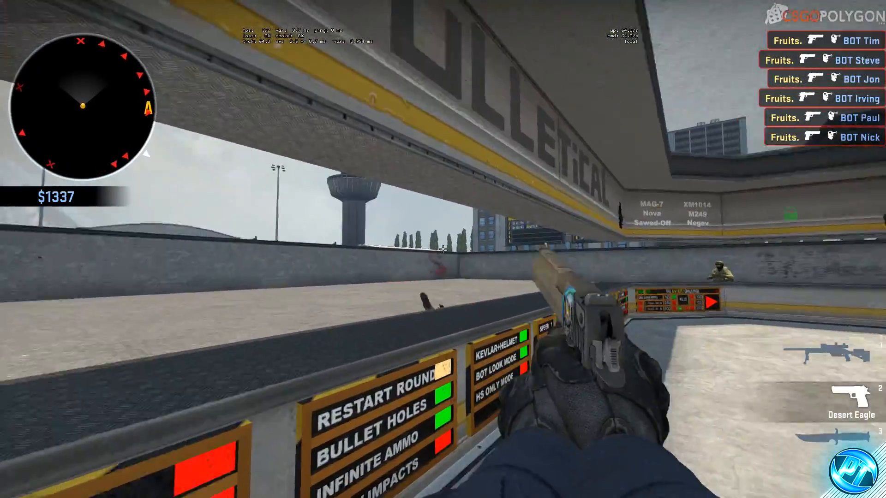
pyautogui.click(442, 249)
pyautogui.click(442, 249)
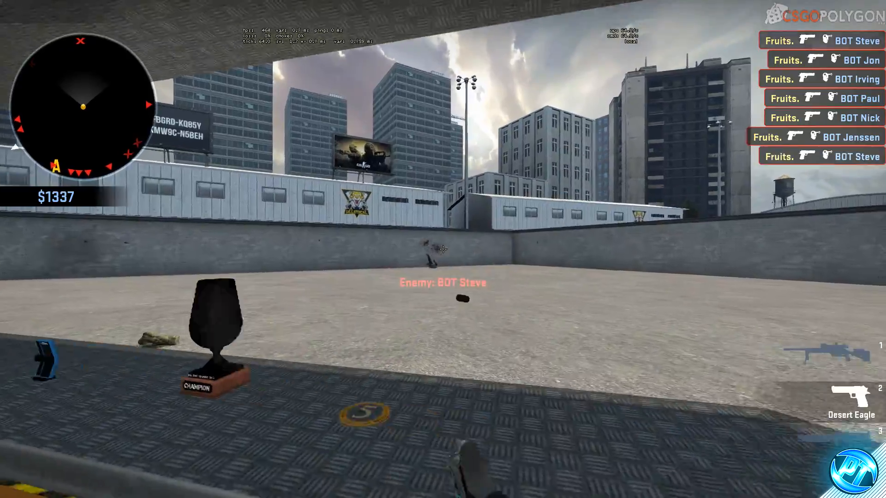
pyautogui.press('q')
pyautogui.press('q')
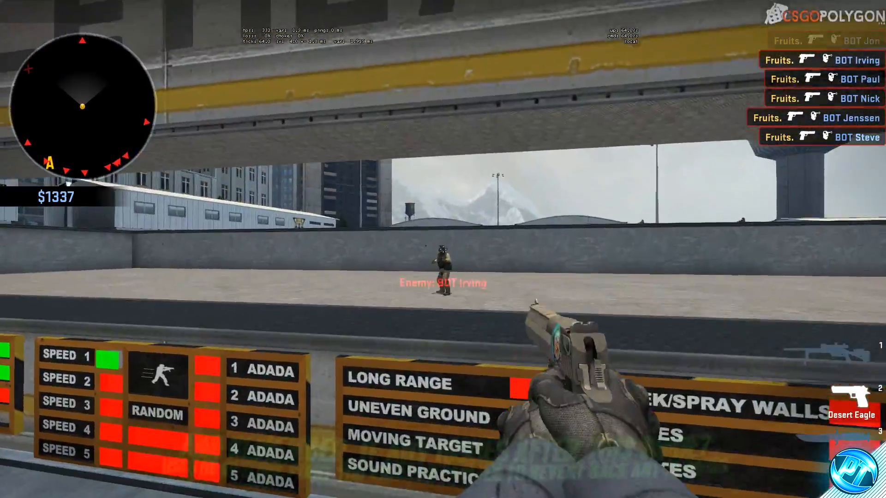
pyautogui.click(443, 249)
pyautogui.click(442, 249)
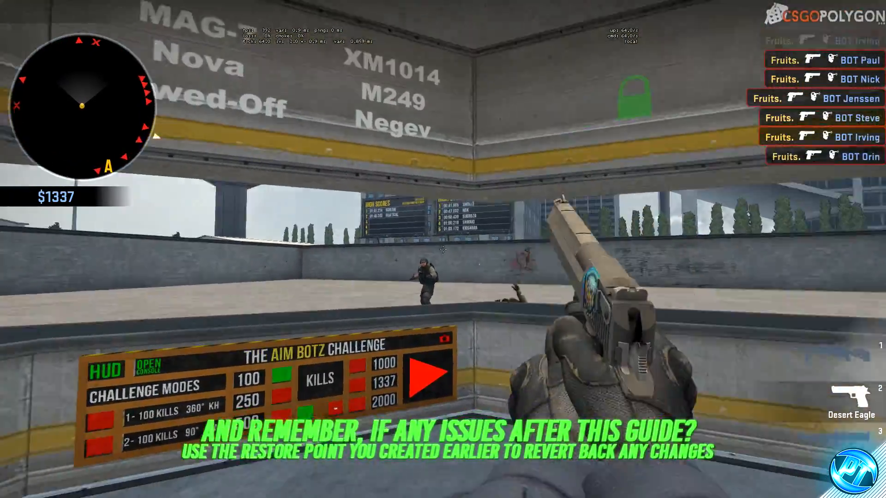
pyautogui.click(442, 249)
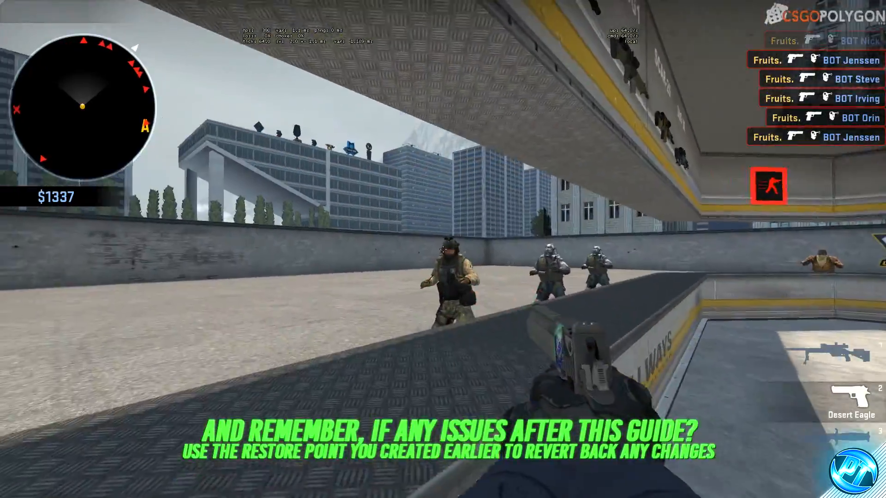
pyautogui.click(443, 249)
pyautogui.click(443, 249)
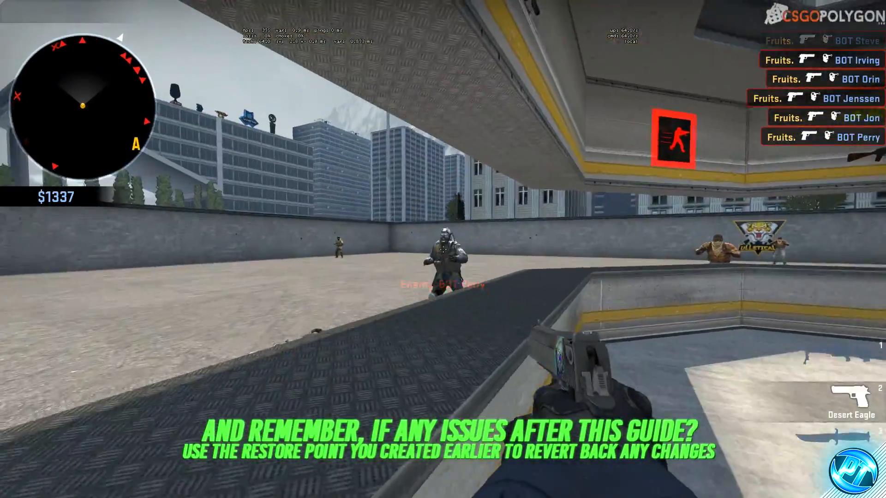
pyautogui.click(443, 249)
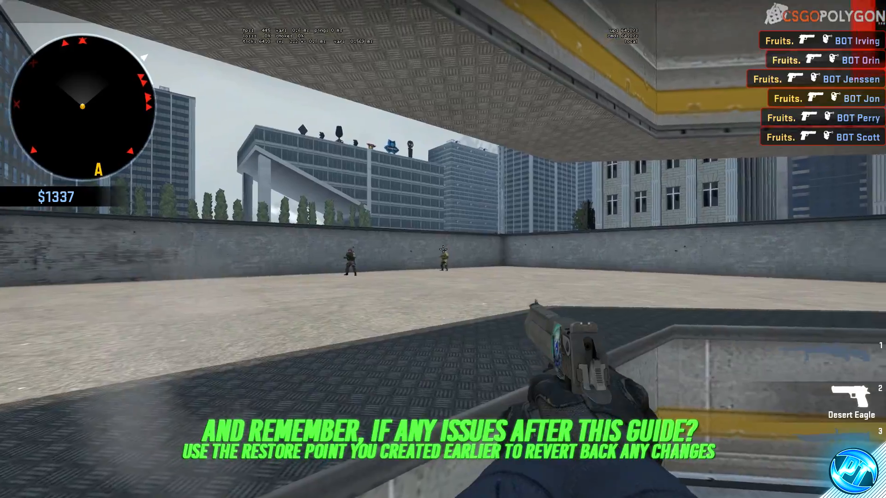
pyautogui.click(443, 249)
pyautogui.click(442, 250)
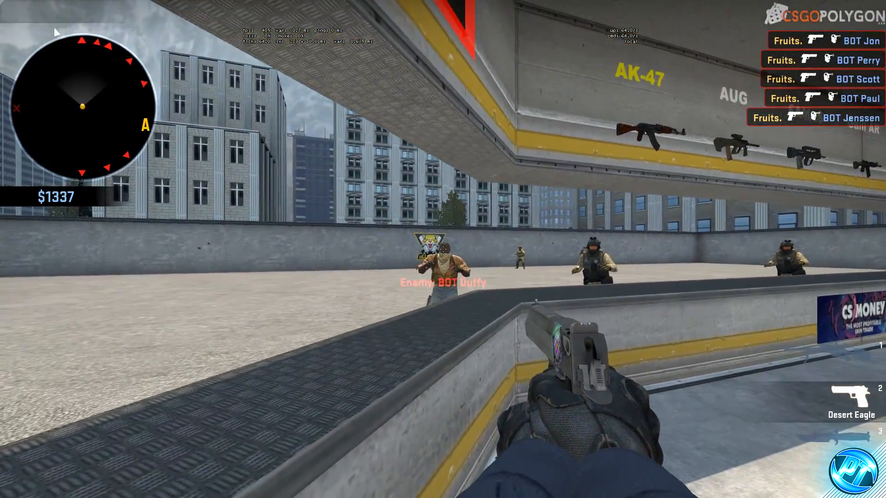
pyautogui.click(442, 249)
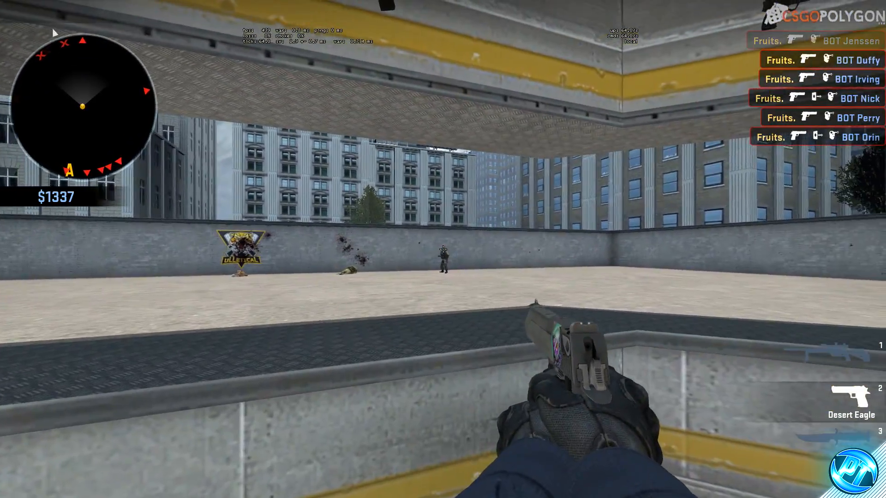
pyautogui.click(443, 249)
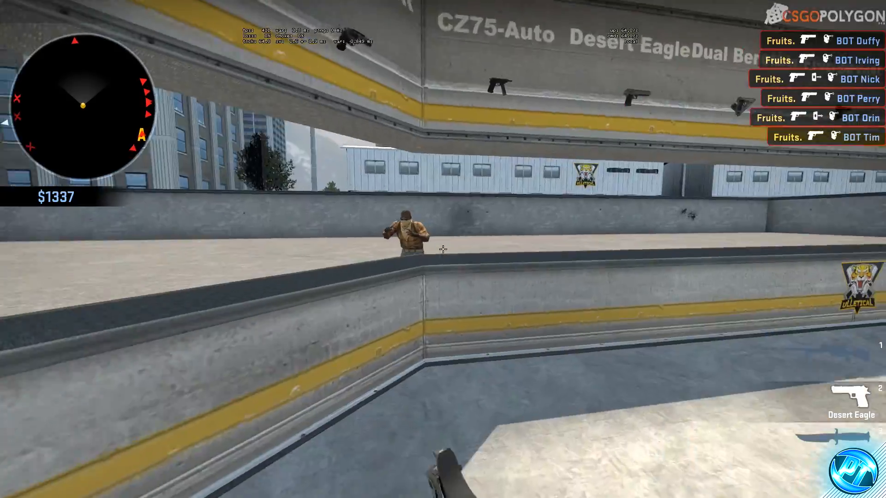
pyautogui.click(443, 250)
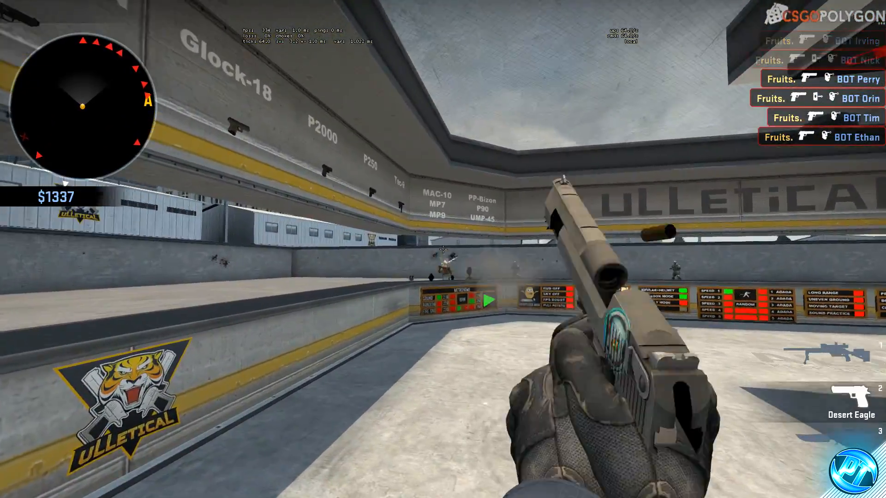
pyautogui.click(443, 249)
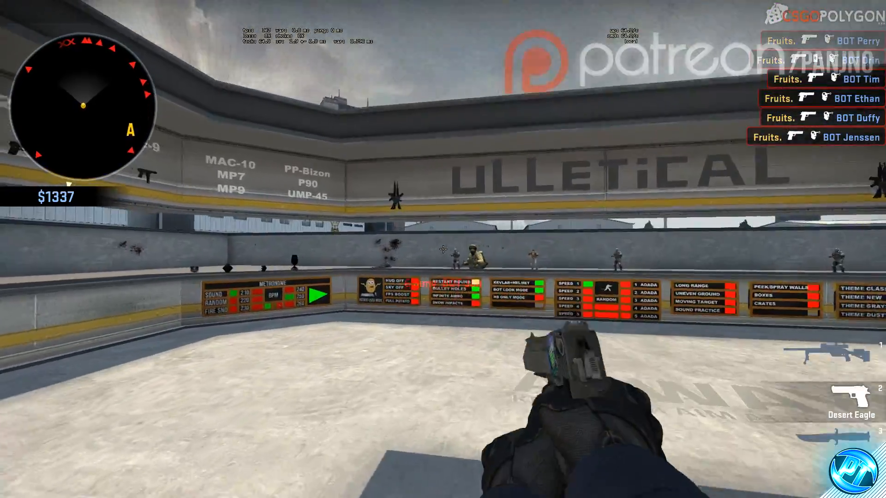
pyautogui.click(443, 249)
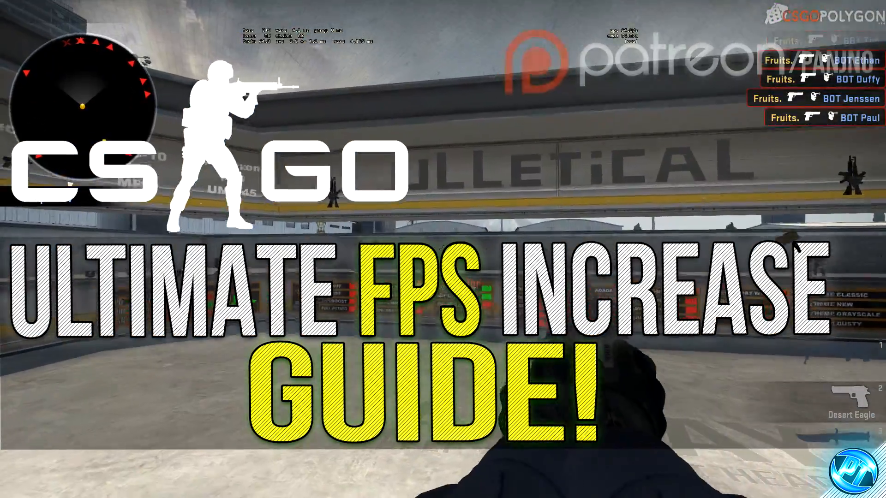